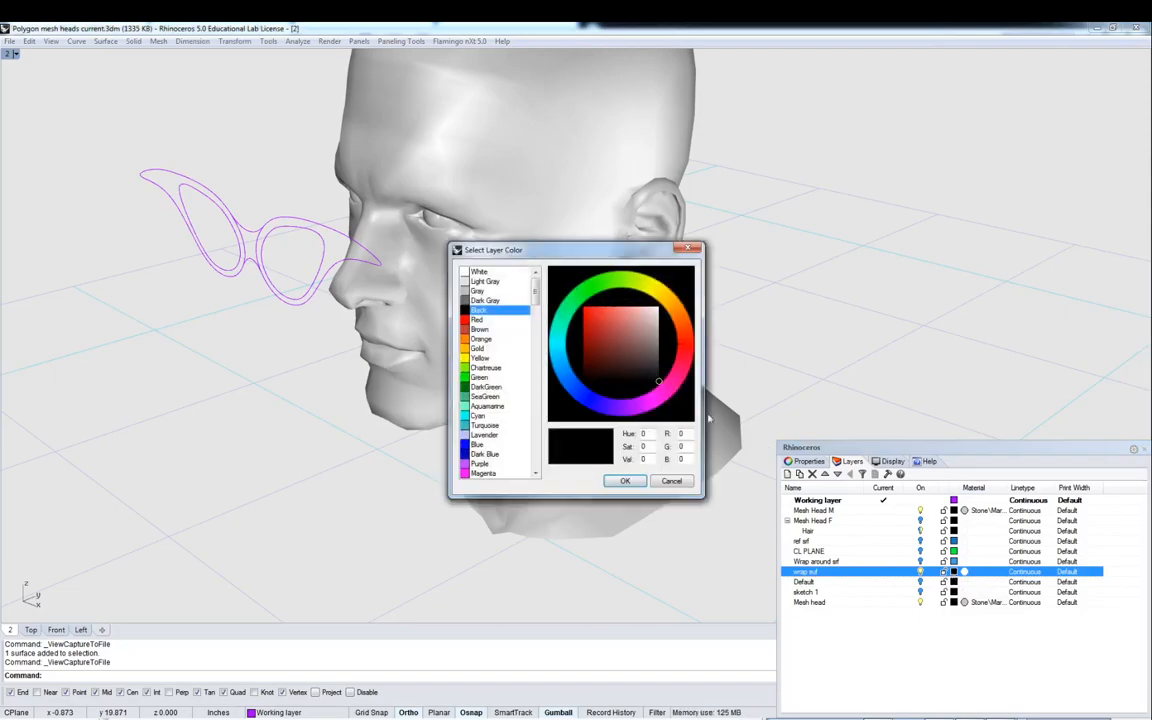
- Set the wrap suf layer's colour to a light blue (hue 201, sat 180, val 213)
left_click(569, 370)
left_click_drag(586, 311, 606, 325)
left_click(622, 482)
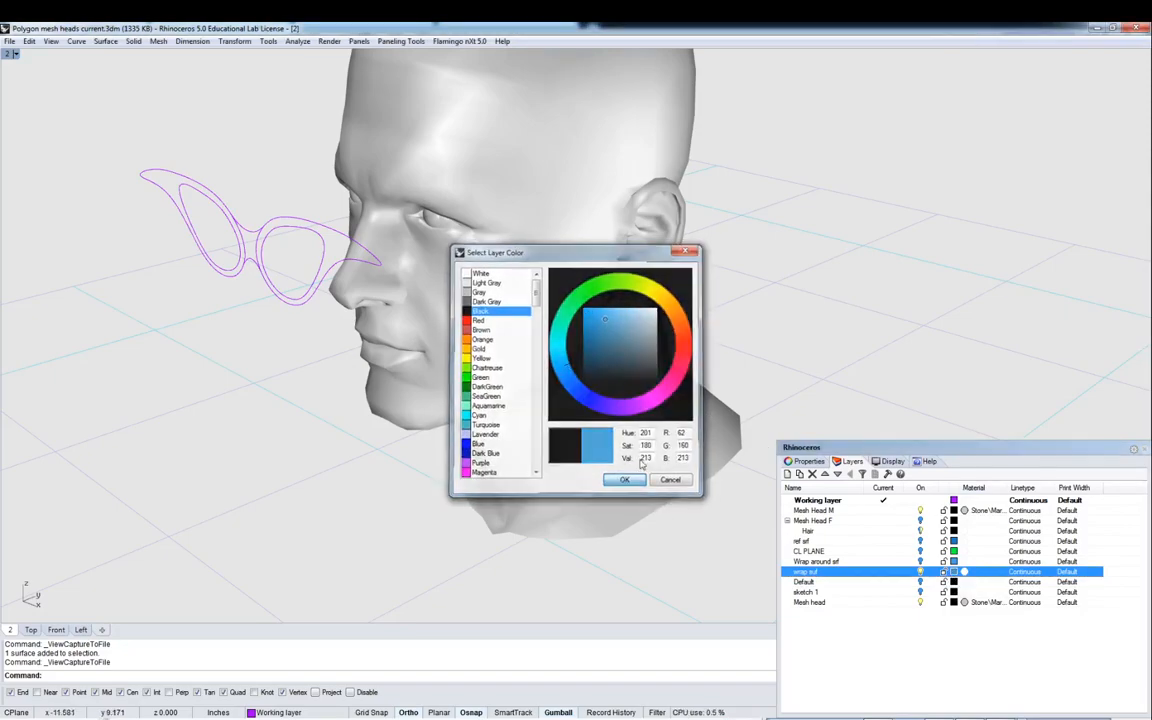
- Make wrap suf the current layer
right_click_drag(802, 267, 870, 400)
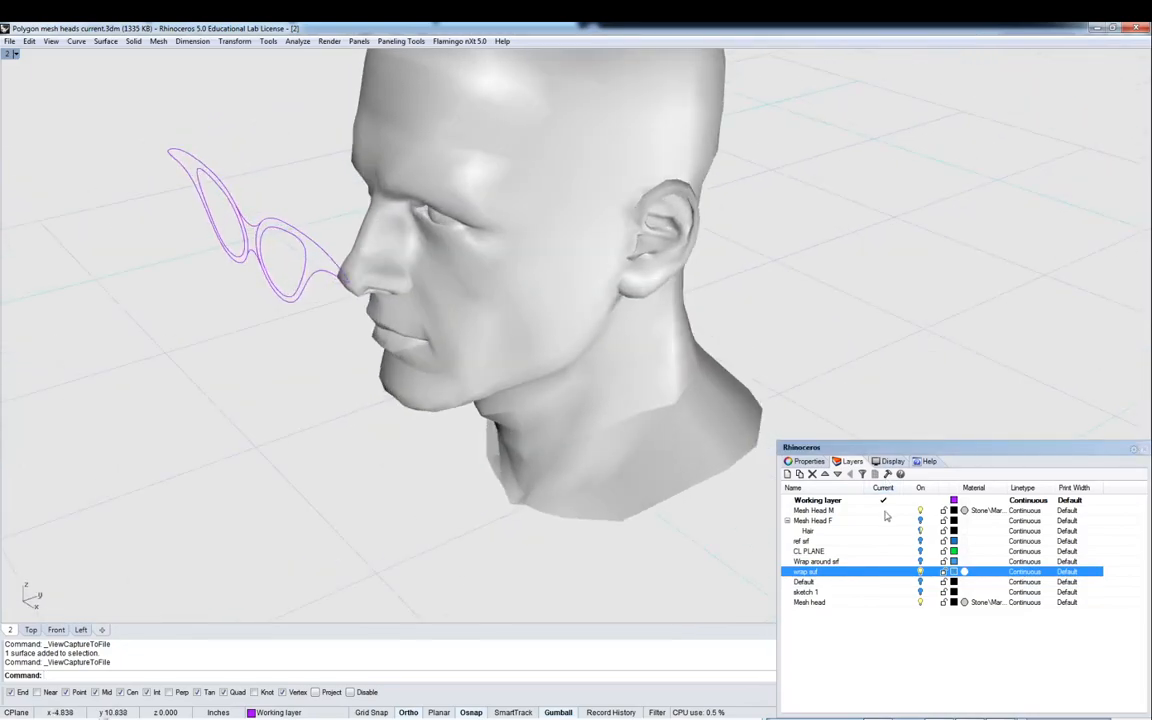
left_click(885, 571)
- Hide the Working layer containing the glasses curves
mouse_move(730, 121)
right_mouse_down()
mouse_move(743, 95)
mouse_move(743, 159)
mouse_move(666, 129)
mouse_move(732, 96)
mouse_move(722, 98)
right_mouse_up()
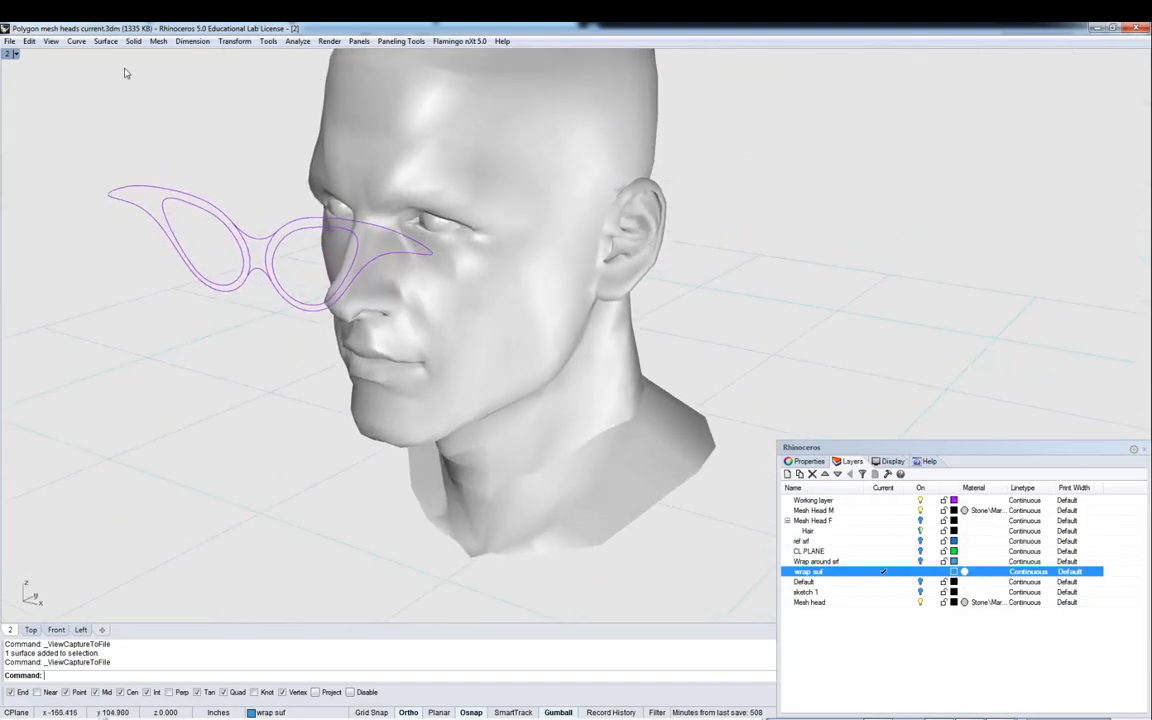
left_click(921, 500)
- In a maximized Front view, run Section on the head mesh with a horizontal cut across the forehead
right_click_drag(586, 260, 618, 226)
double_click(12, 54)
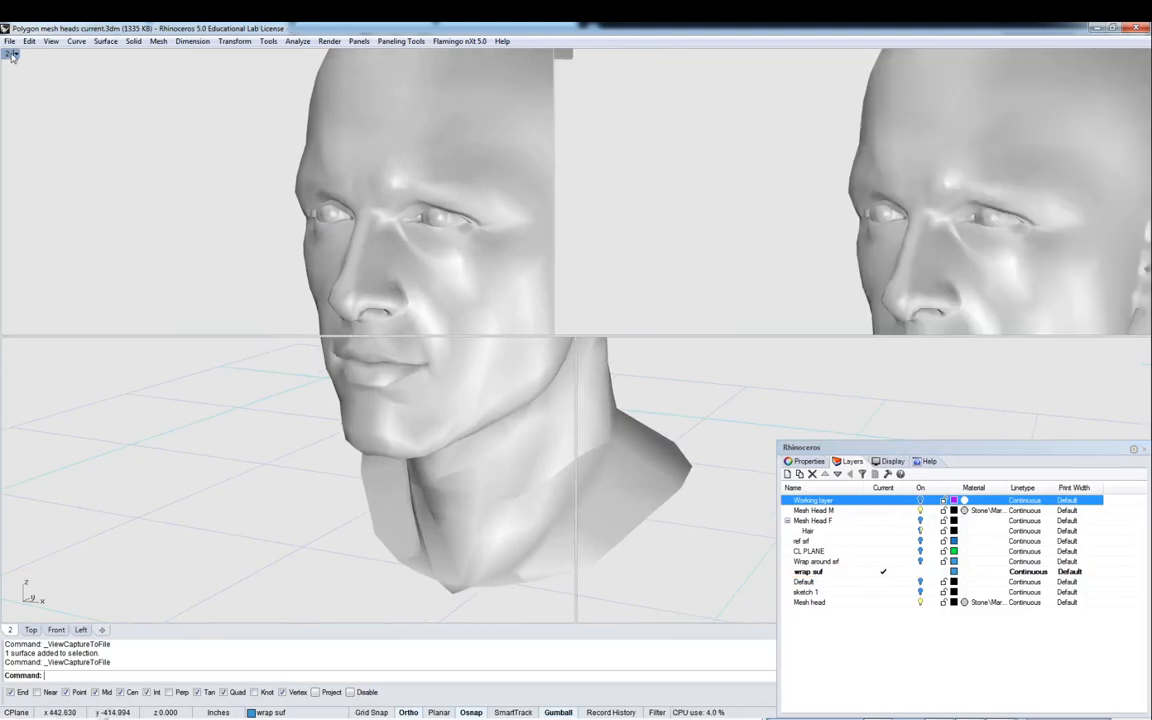
double_click(14, 343)
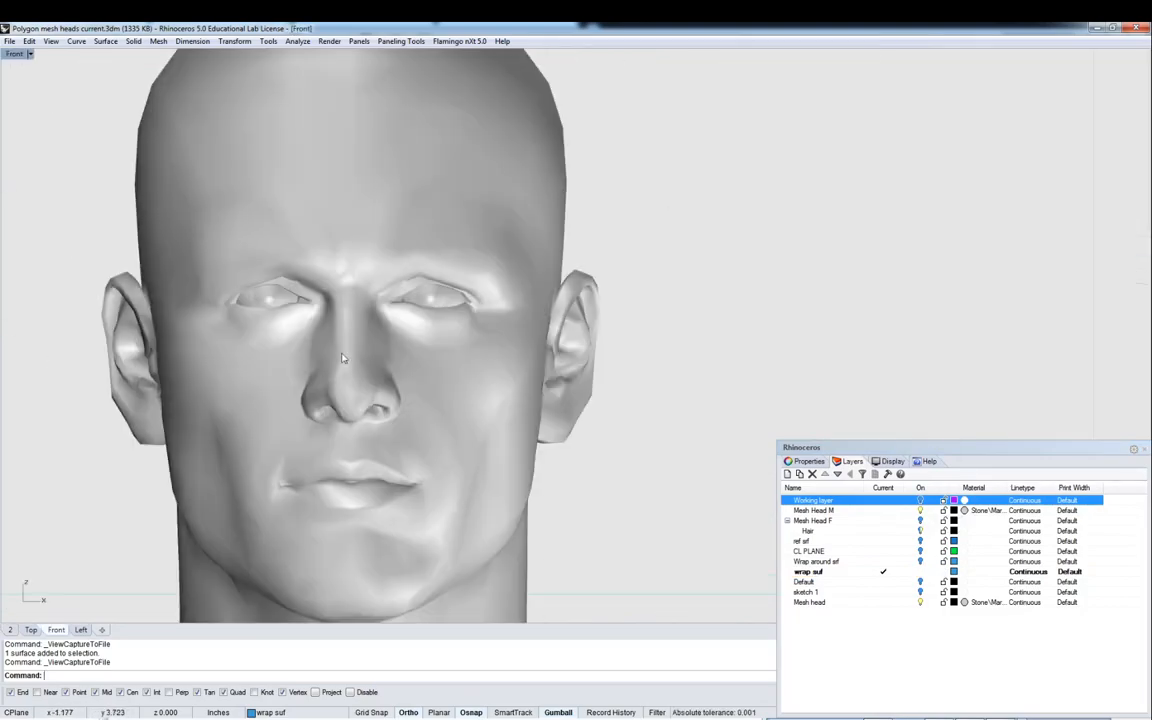
scroll(345, 357, "down", 4)
right_click_drag(432, 329, 559, 332)
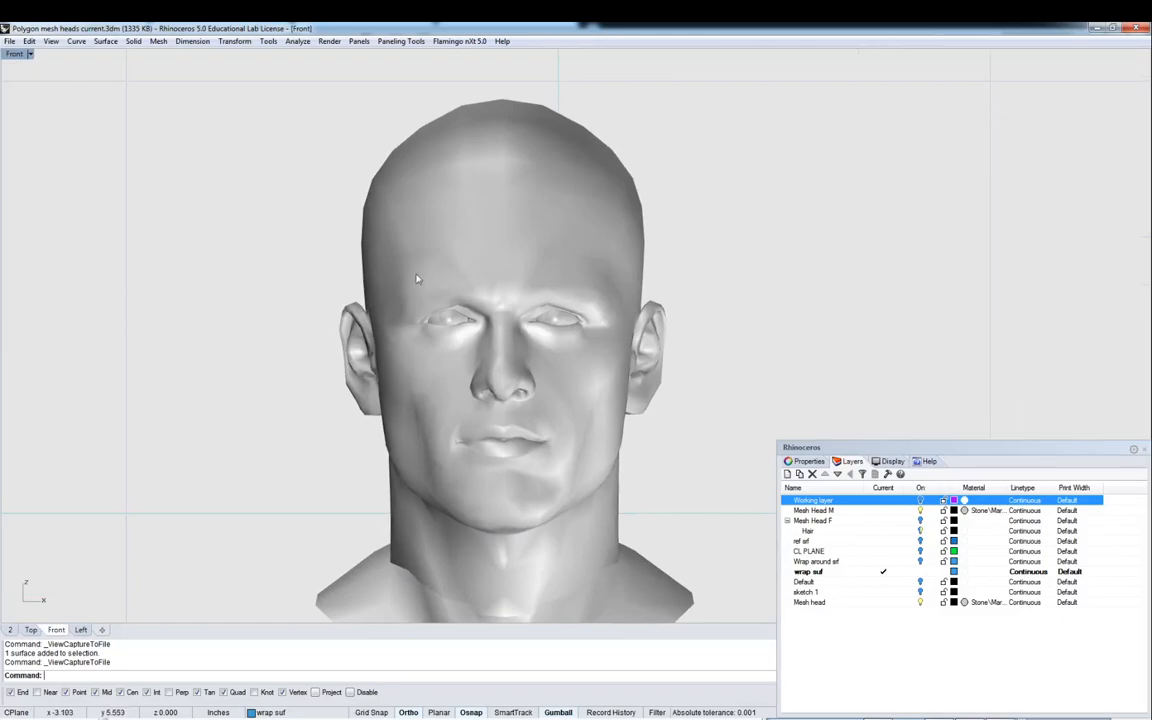
left_click(76, 42)
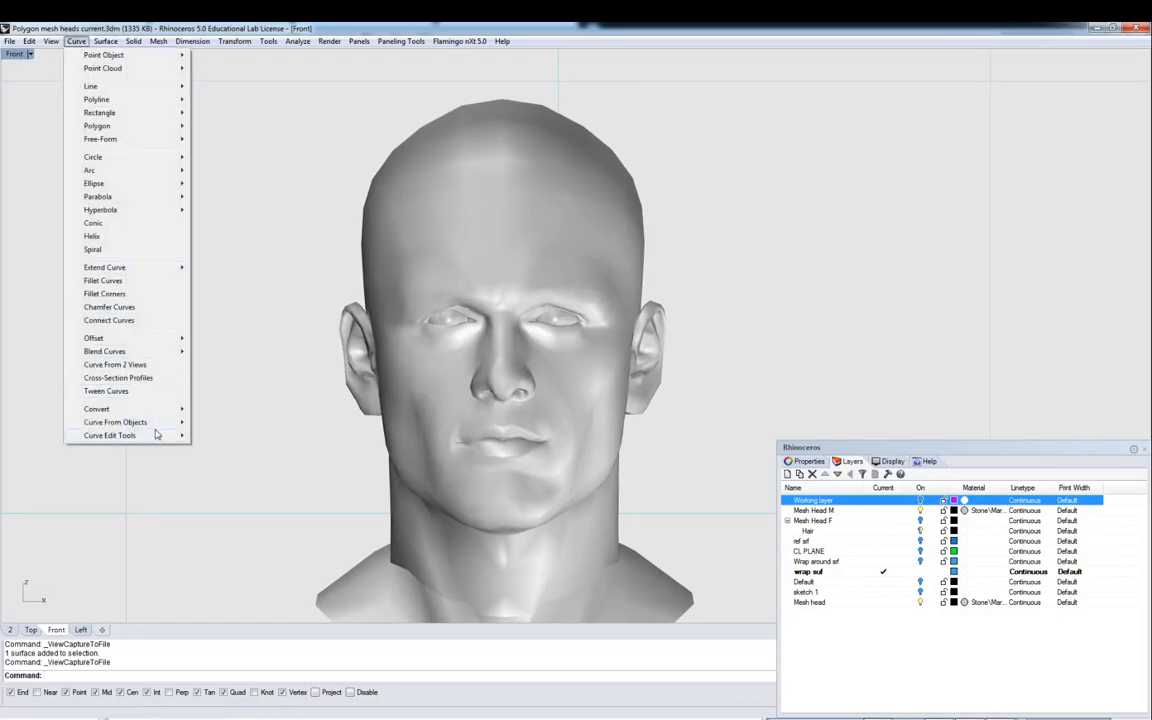
mouse_move(157, 434)
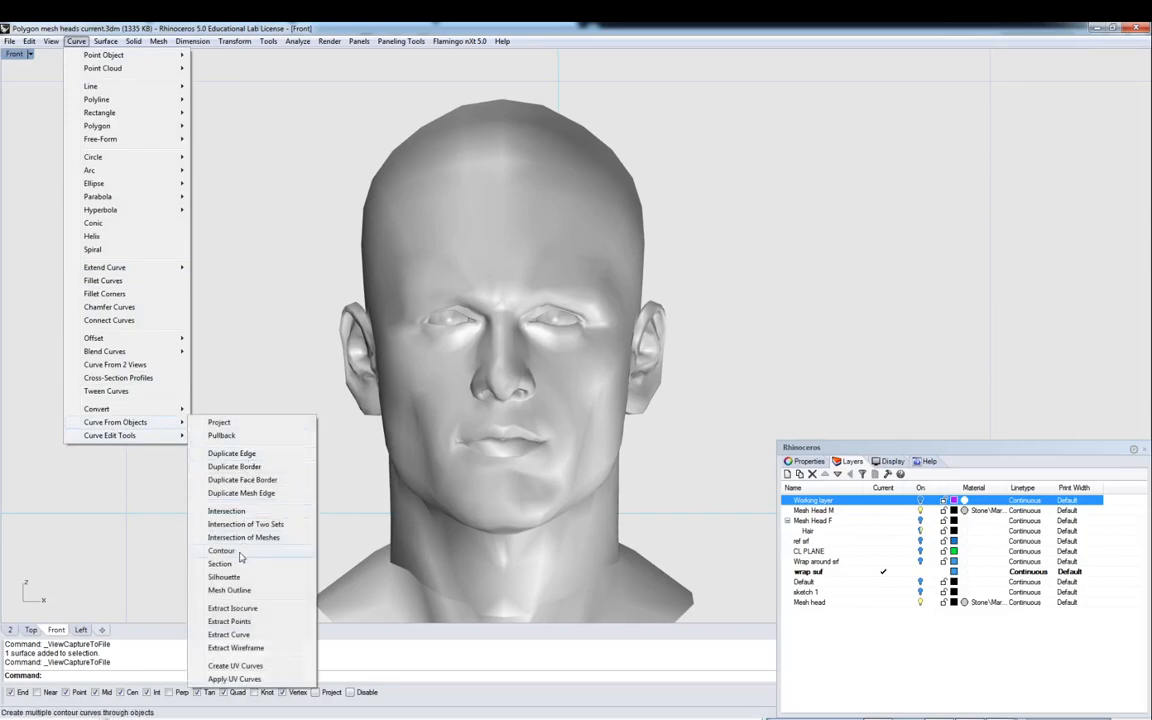
left_click(225, 566)
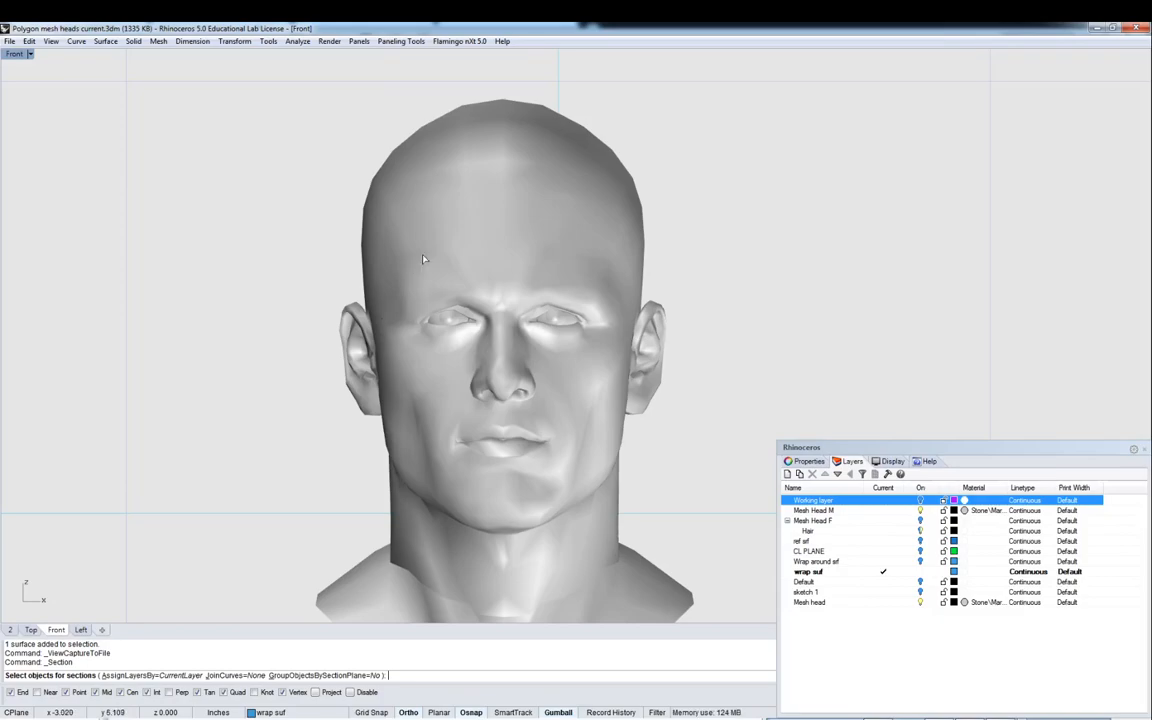
left_click(448, 243)
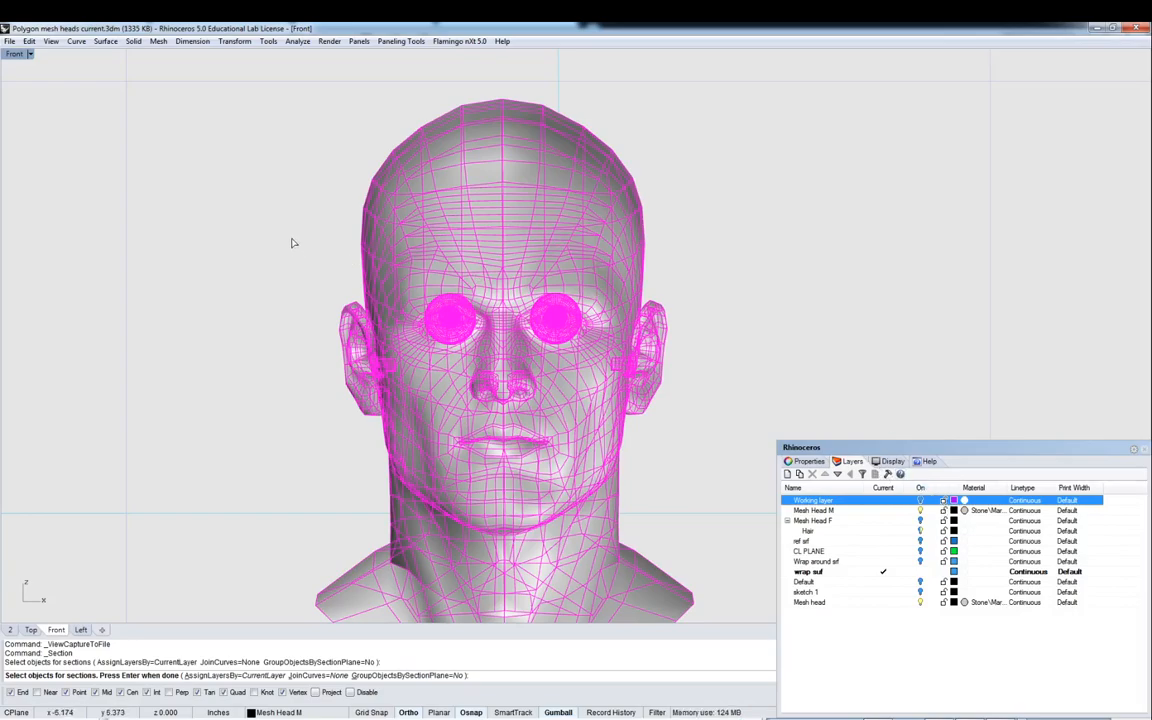
key("Return")
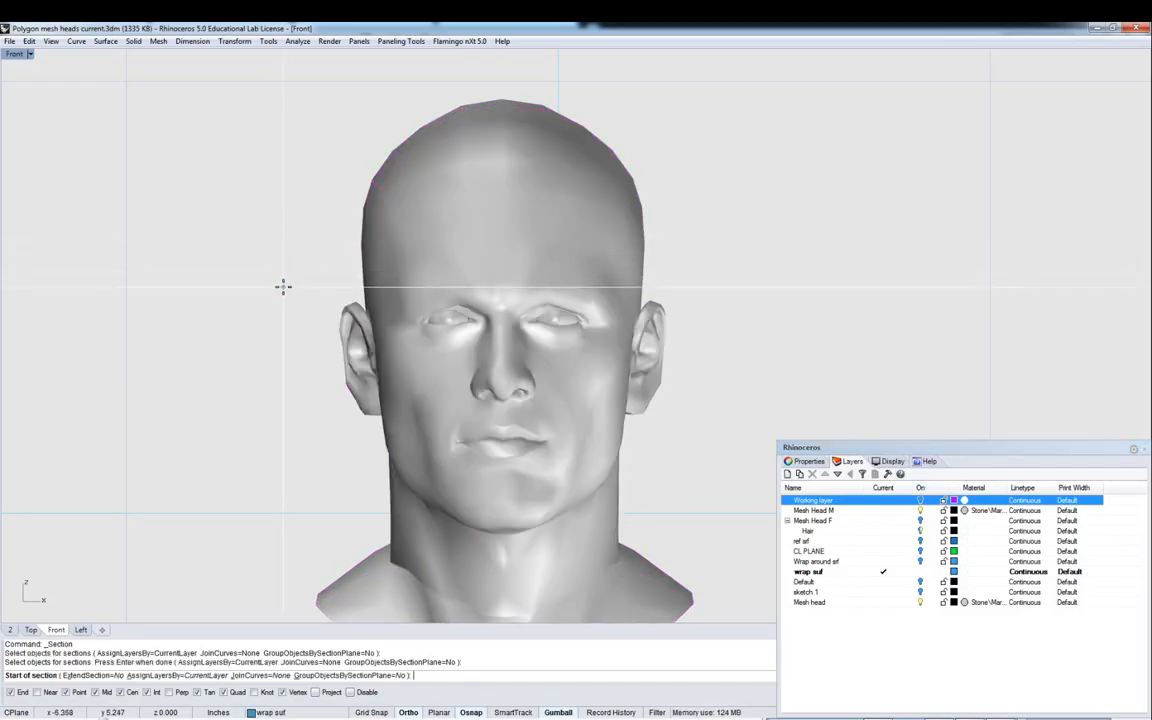
left_click(283, 284)
left_click(815, 282)
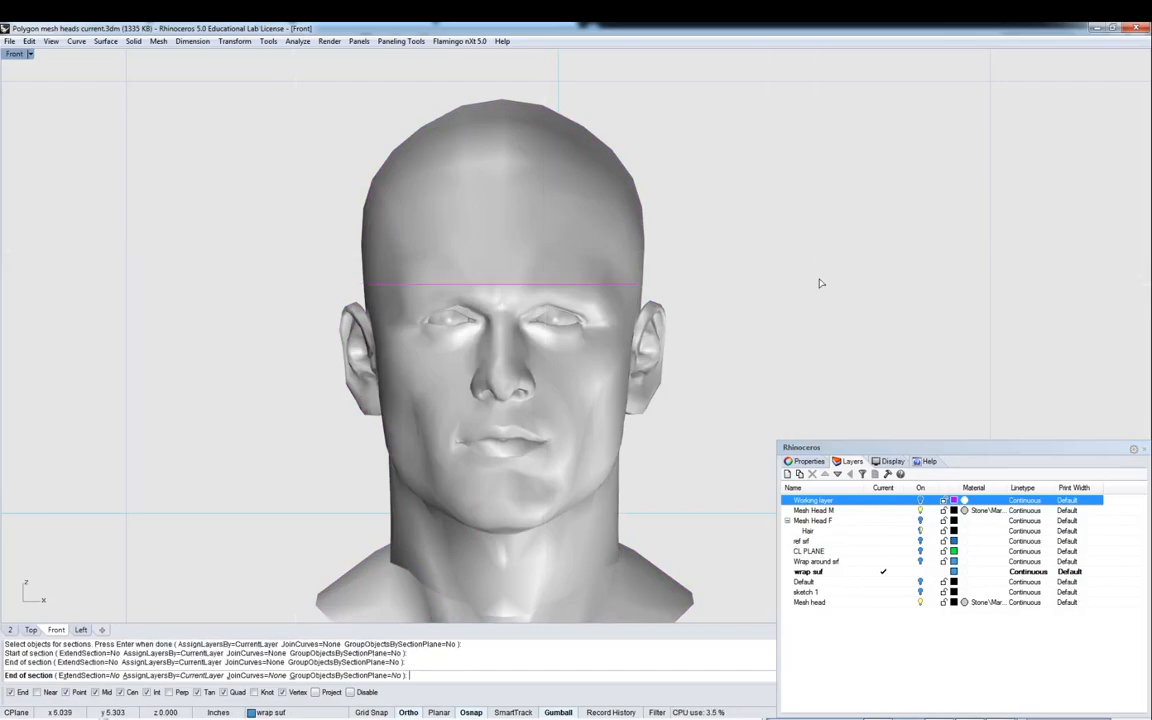
- Add a second horizontal section cut across the head at nose level
left_click(265, 378)
left_click(761, 375)
key("Return")
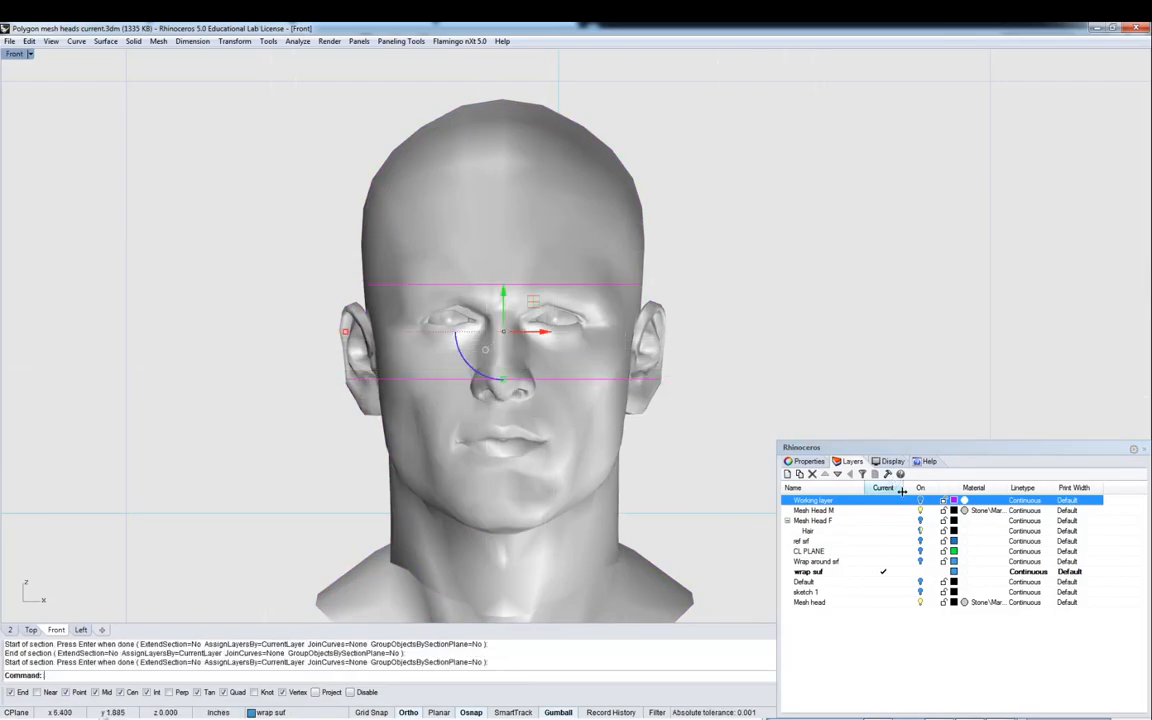
- Show the Working layer and section the head mesh again along the top edge of the glasses frame
left_click(921, 500)
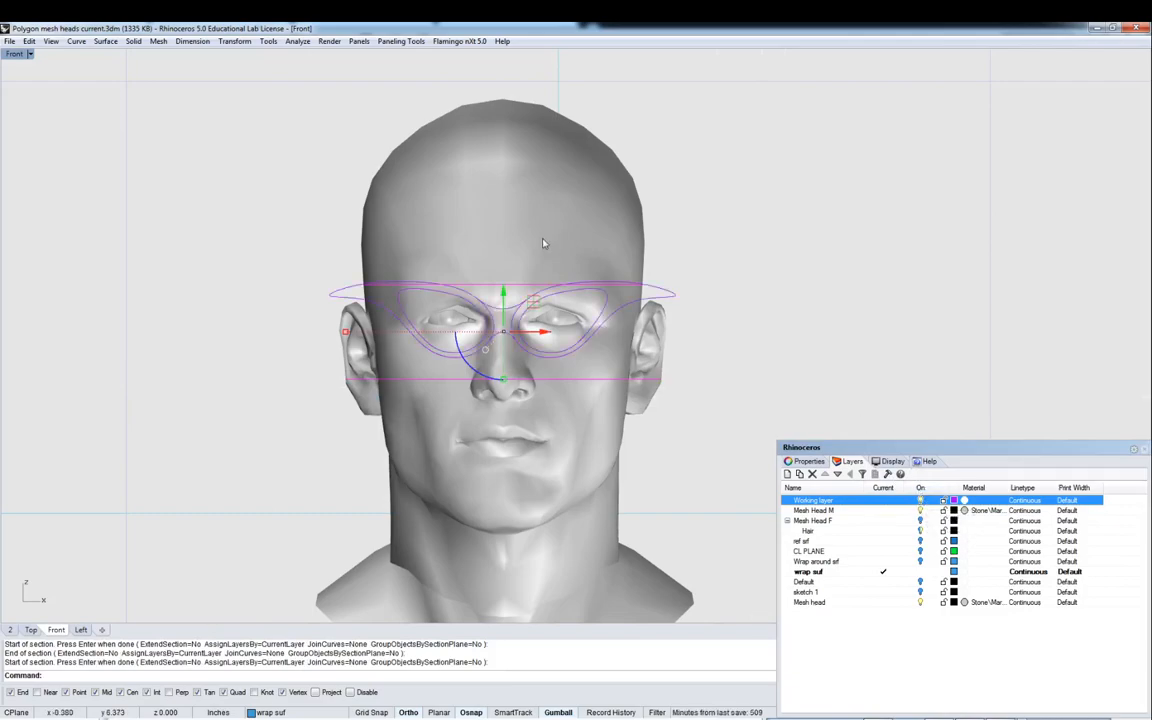
left_click(405, 215)
key("Return")
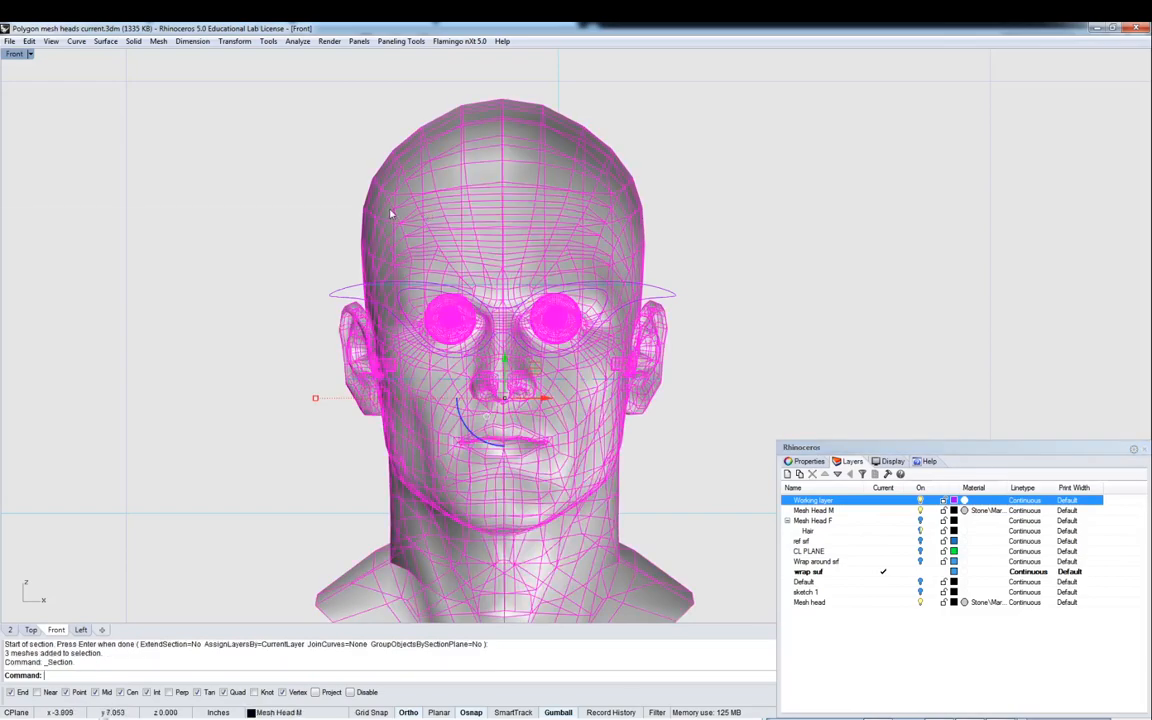
left_click(315, 267)
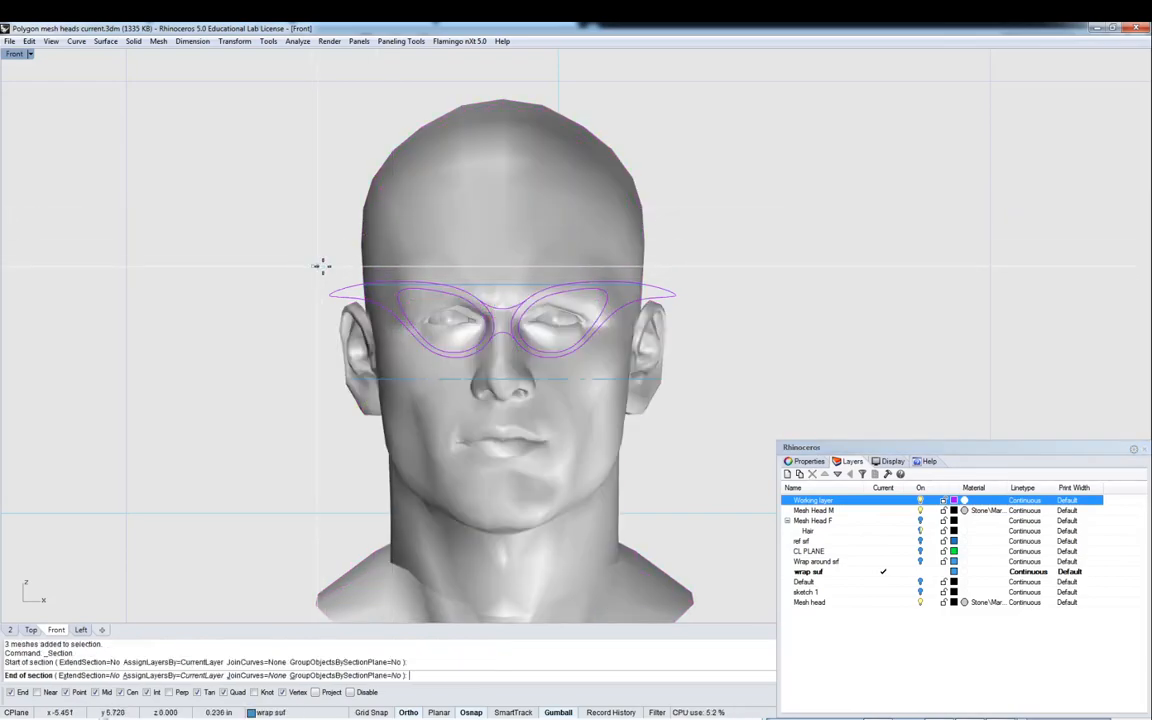
left_click(746, 267)
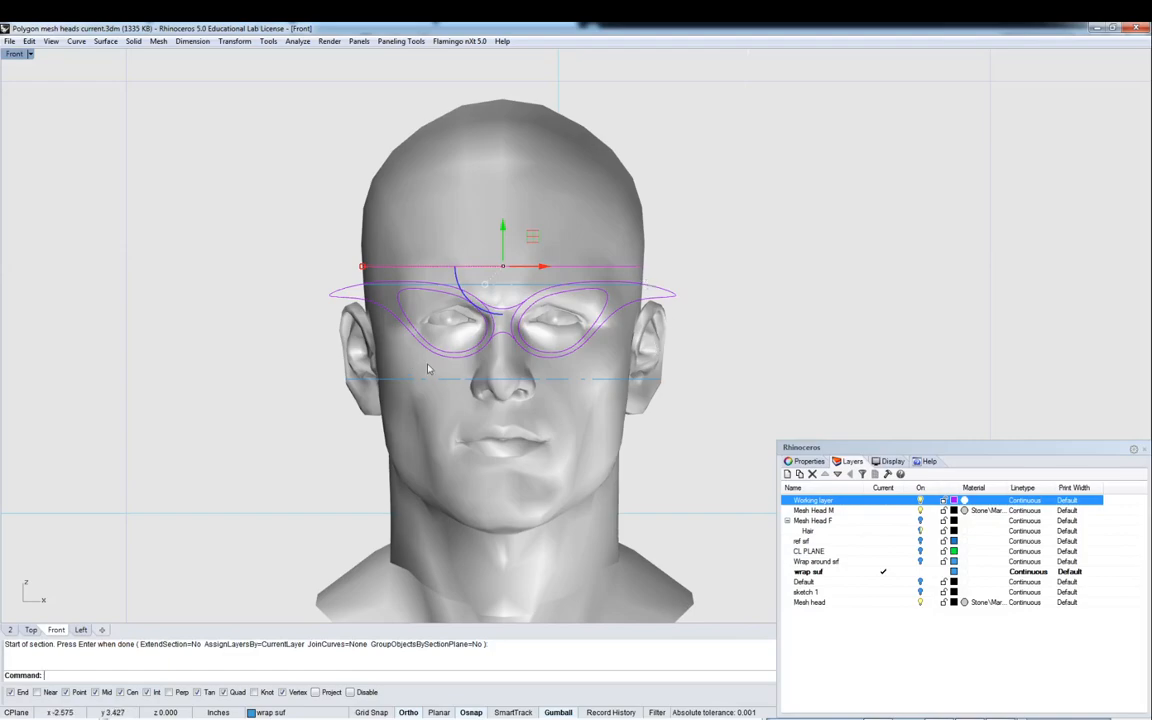
- Hide the Working layer and, in the perspective view, delete the redundant forehead section curve
left_click(921, 510)
key("Return")
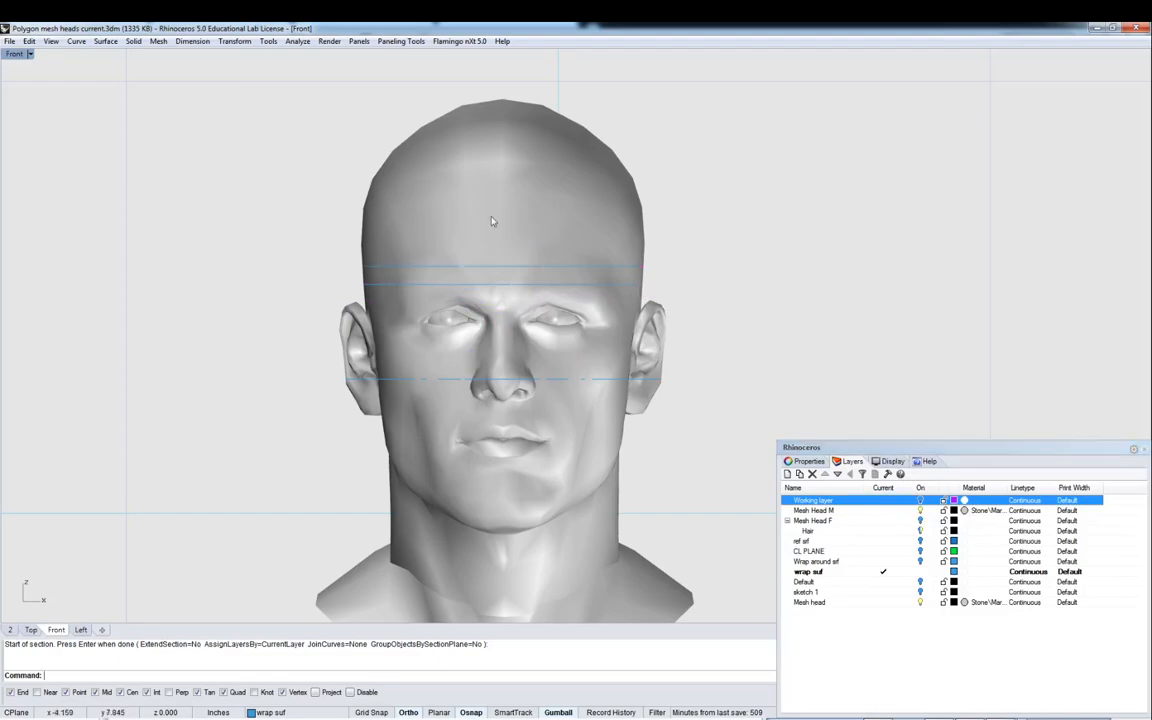
double_click(13, 55)
double_click(563, 55)
right_click_drag(563, 60, 576, 191)
scroll(576, 191, "up", 3)
left_click(586, 174)
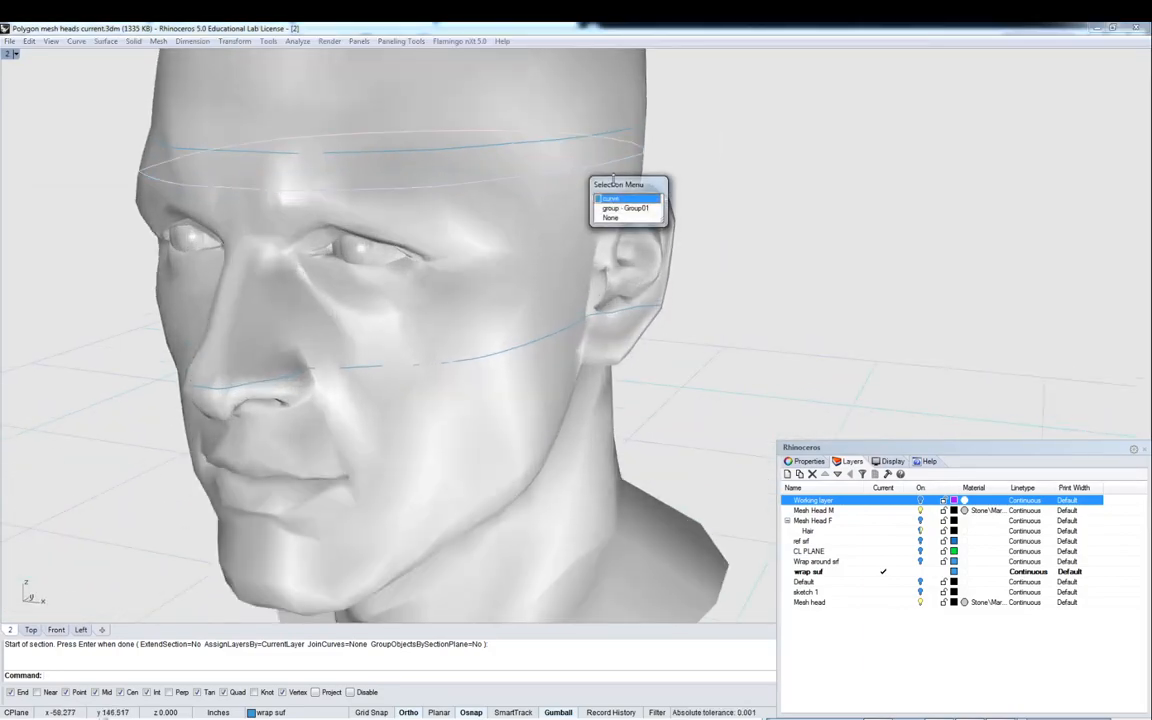
left_click(611, 199)
key("Delete")
- Hide the Mesh Head M layer to isolate the section curves
right_click_drag(662, 197, 715, 300)
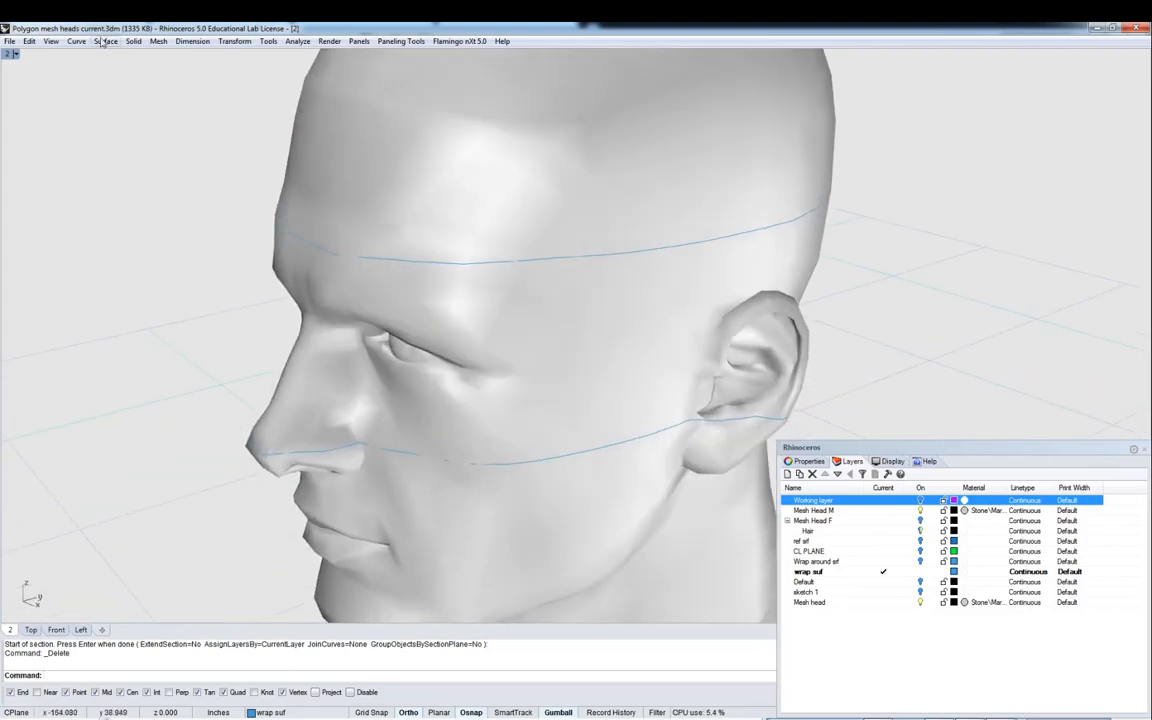
mouse_move(607, 121)
right_mouse_down()
mouse_move(663, 147)
mouse_move(661, 100)
mouse_move(571, 85)
mouse_move(512, 147)
mouse_move(607, 102)
right_mouse_up()
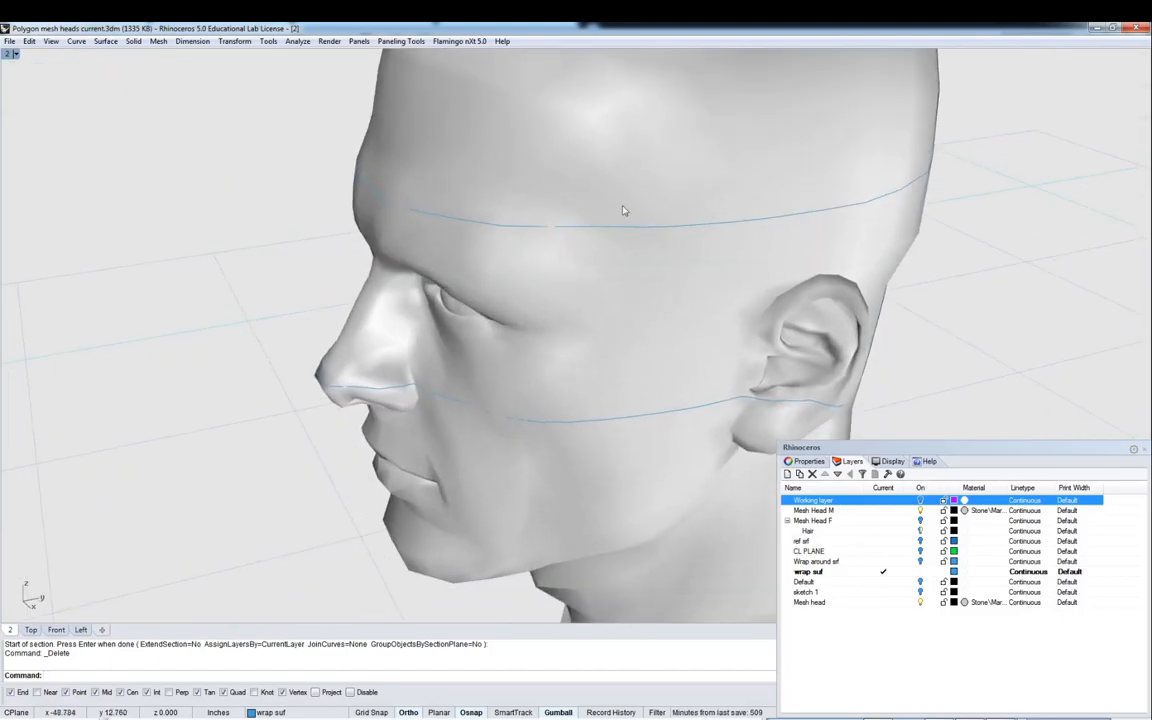
left_click(920, 510)
- Turn on the control points of the upper section curve
mouse_move(686, 289)
right_mouse_down()
mouse_move(668, 332)
mouse_move(672, 290)
right_mouse_up()
scroll(404, 211, "up", 6)
right_click_drag(404, 211, 434, 229)
scroll(433, 229, "down", 5)
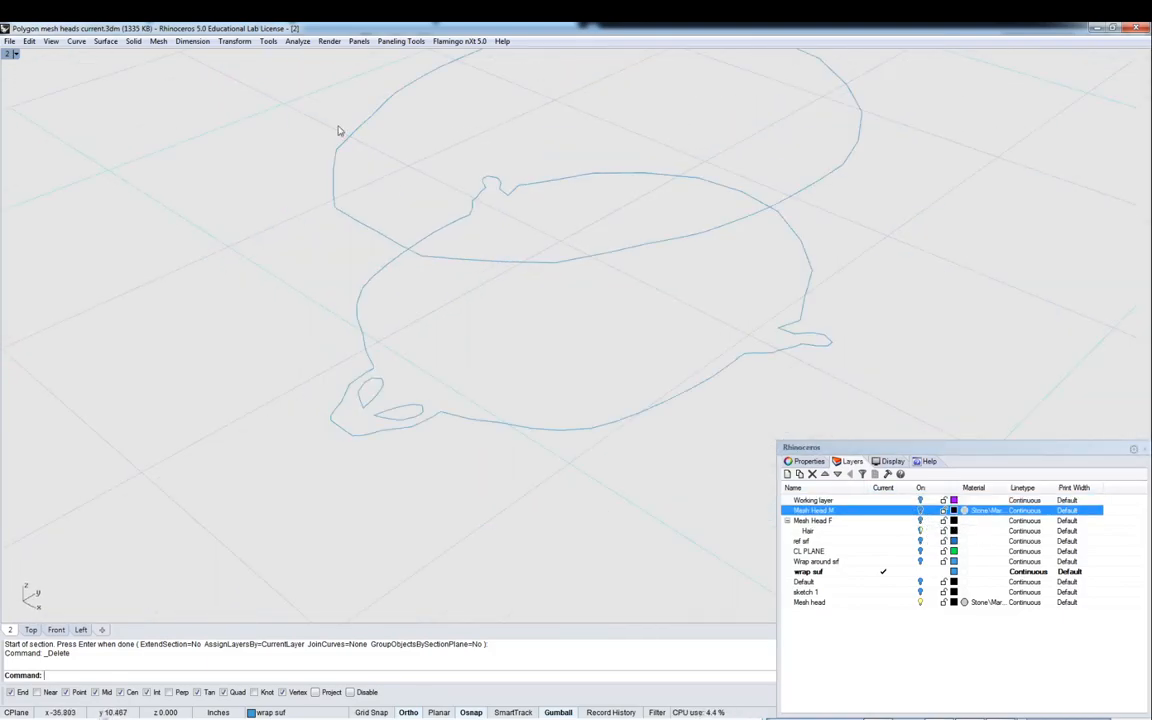
left_click(355, 130)
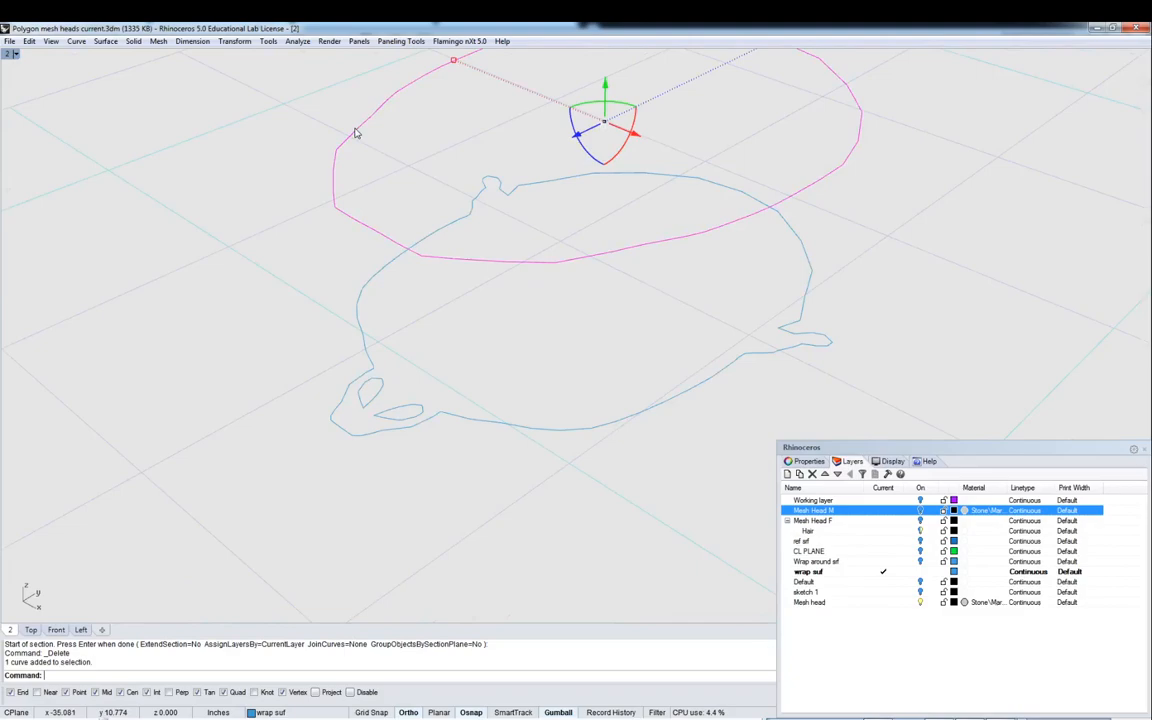
key("F10")
- Show the Mesh Head M layer again
scroll(406, 193, "up", 8)
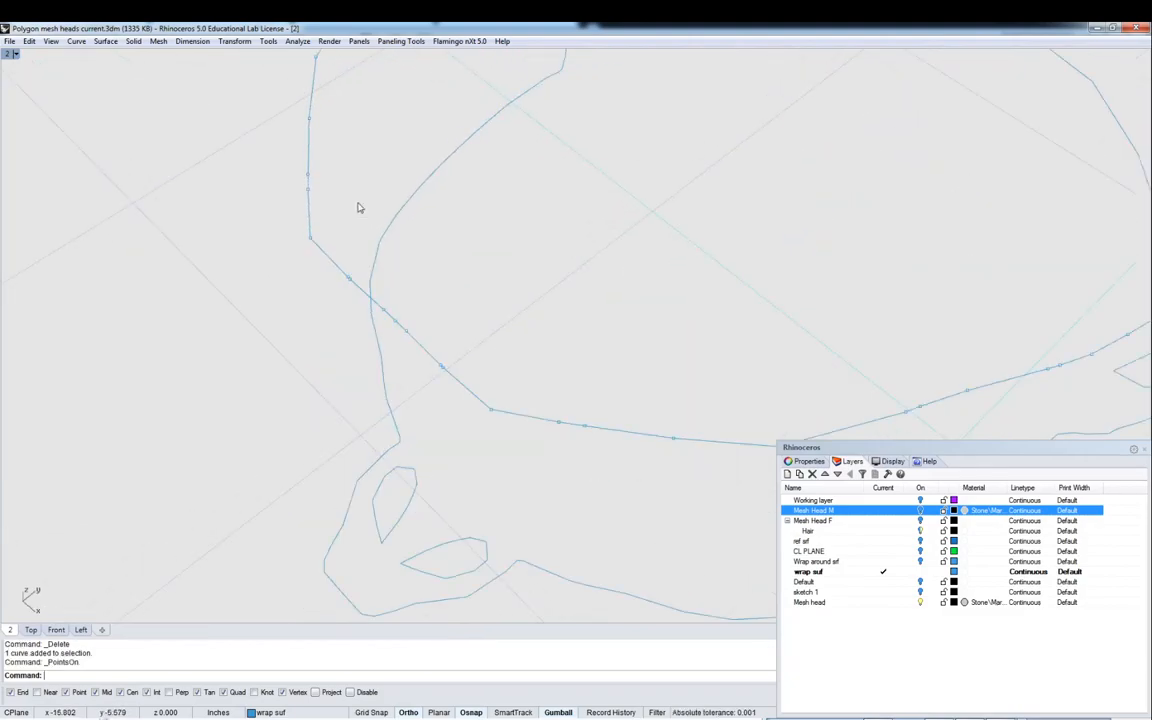
scroll(474, 193, "down", 8)
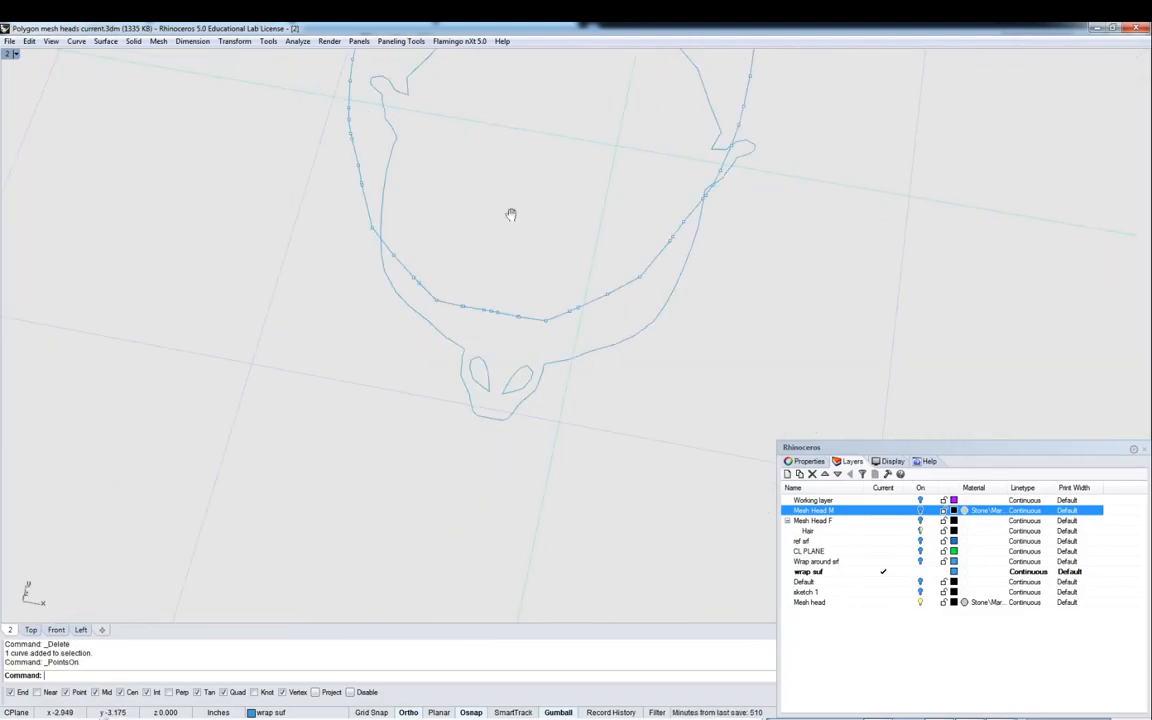
right_click_drag(429, 254, 407, 211)
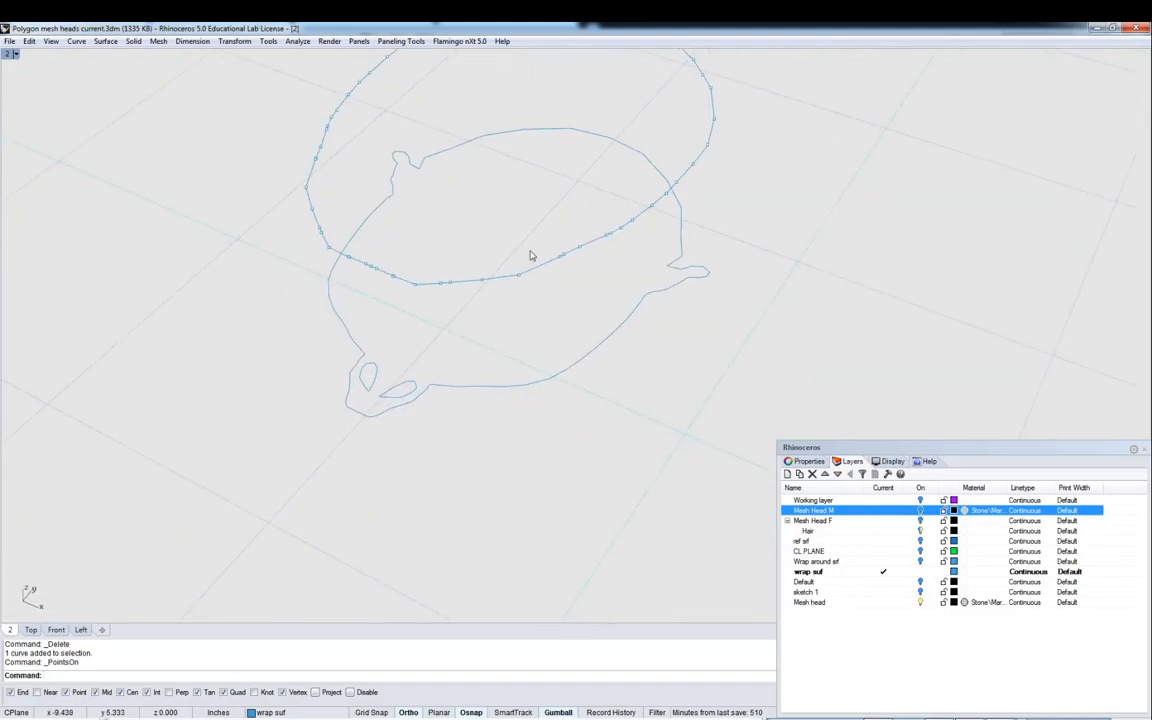
right_click_drag(791, 213, 641, 147)
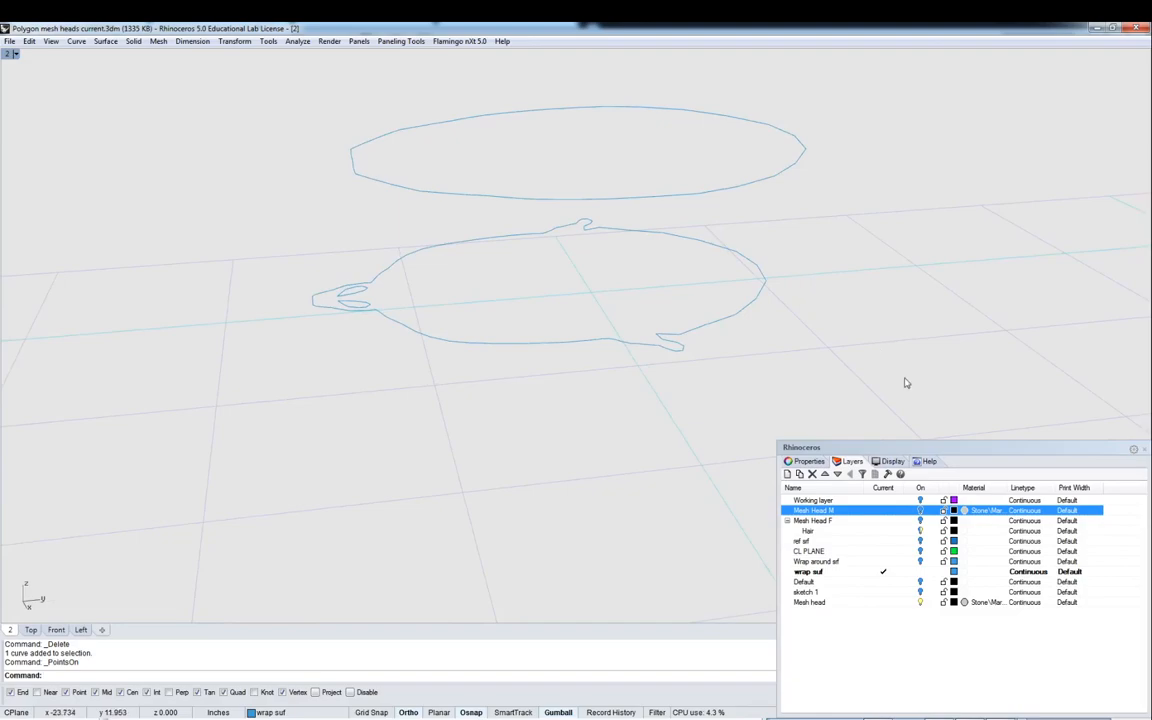
left_click(920, 511)
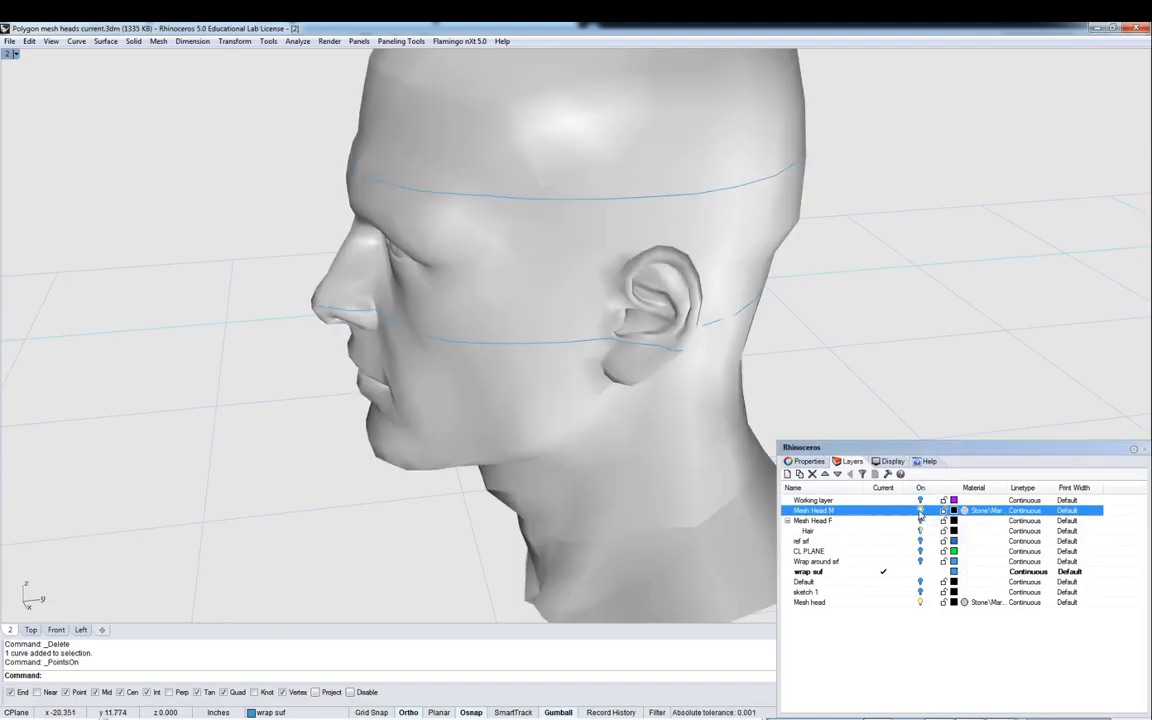
- In the maximized Left view, draw a vertical line behind the ear spanning the full height of the head
double_click(11, 54)
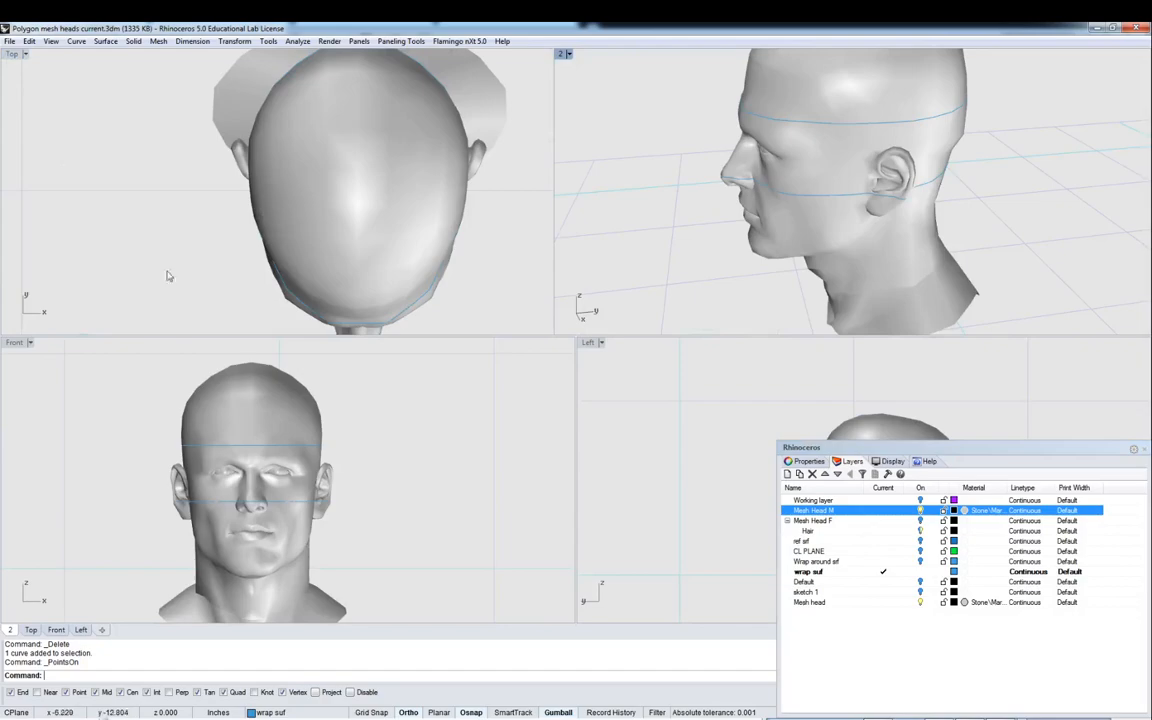
double_click(589, 348)
scroll(589, 351, "down", 4)
right_click_drag(600, 374, 580, 378)
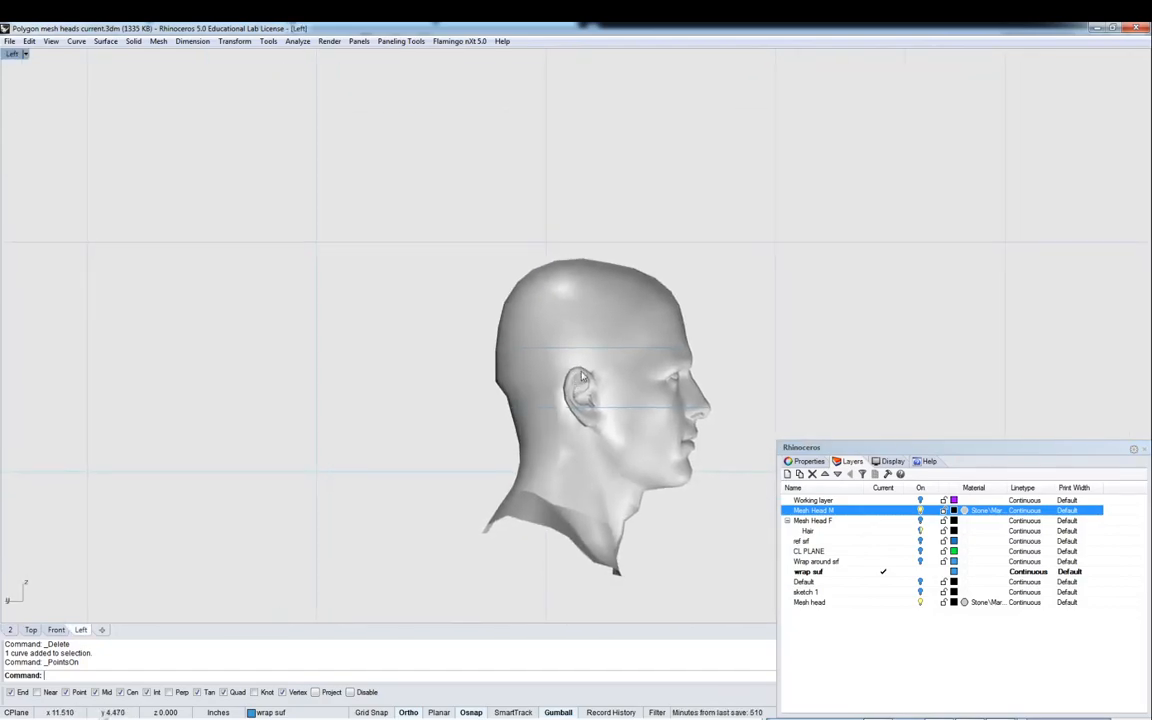
type("L")
key("Return")
left_click(553, 207)
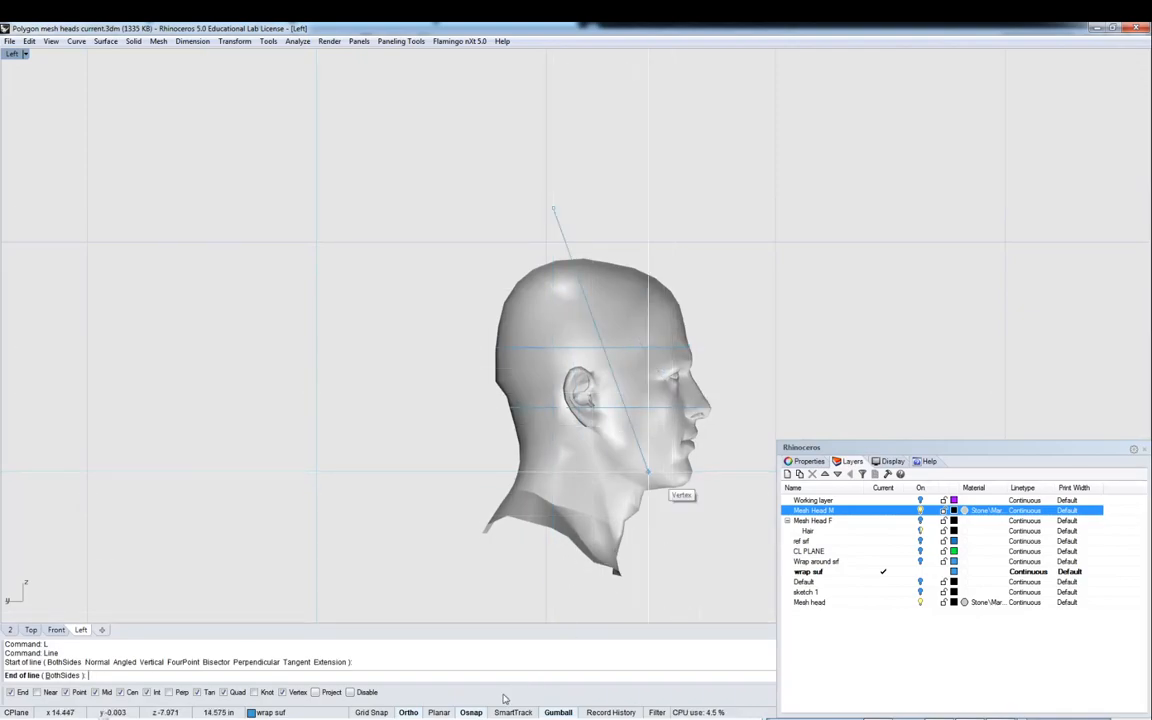
left_click(531, 598)
- Hide the Mesh Head M layer again to see the vertical line against the section curves
right_click_drag(726, 293, 689, 266)
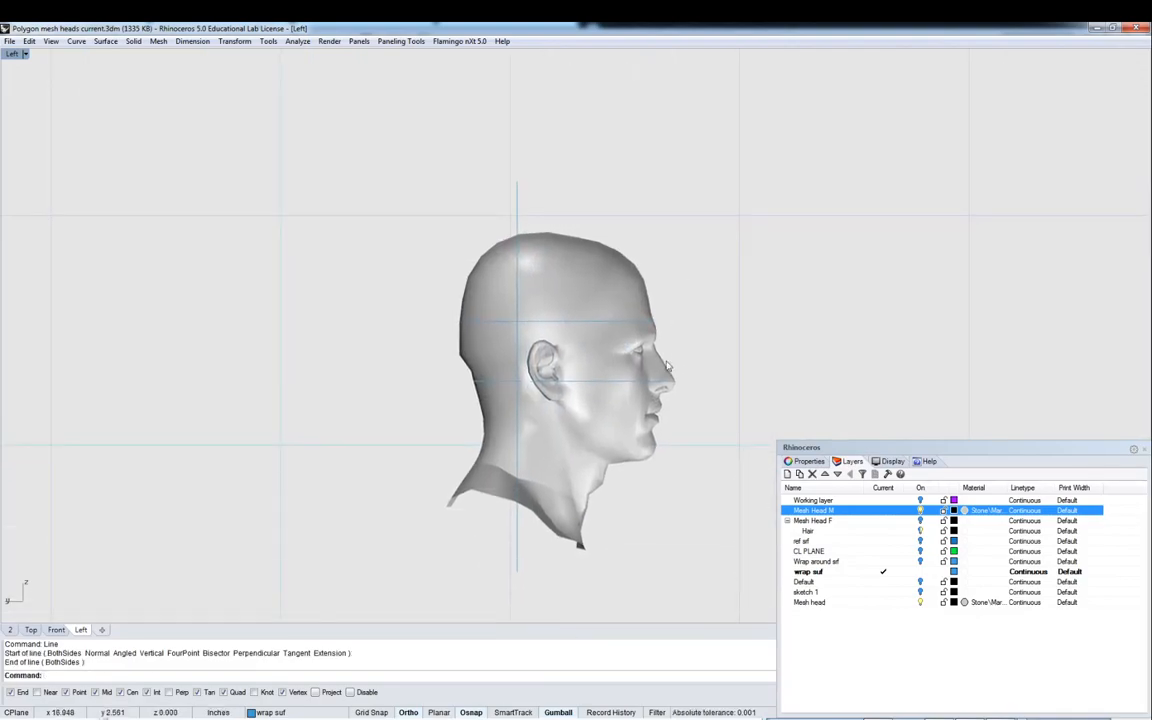
left_click(919, 510)
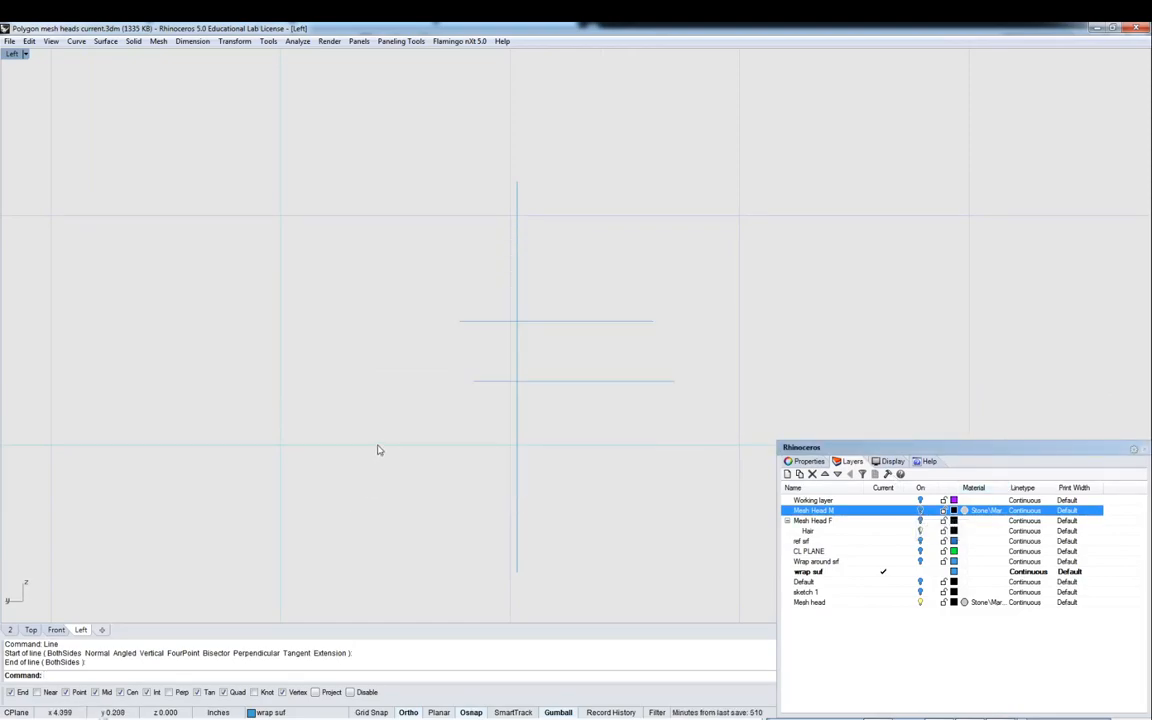
type("TR")
key("Return")
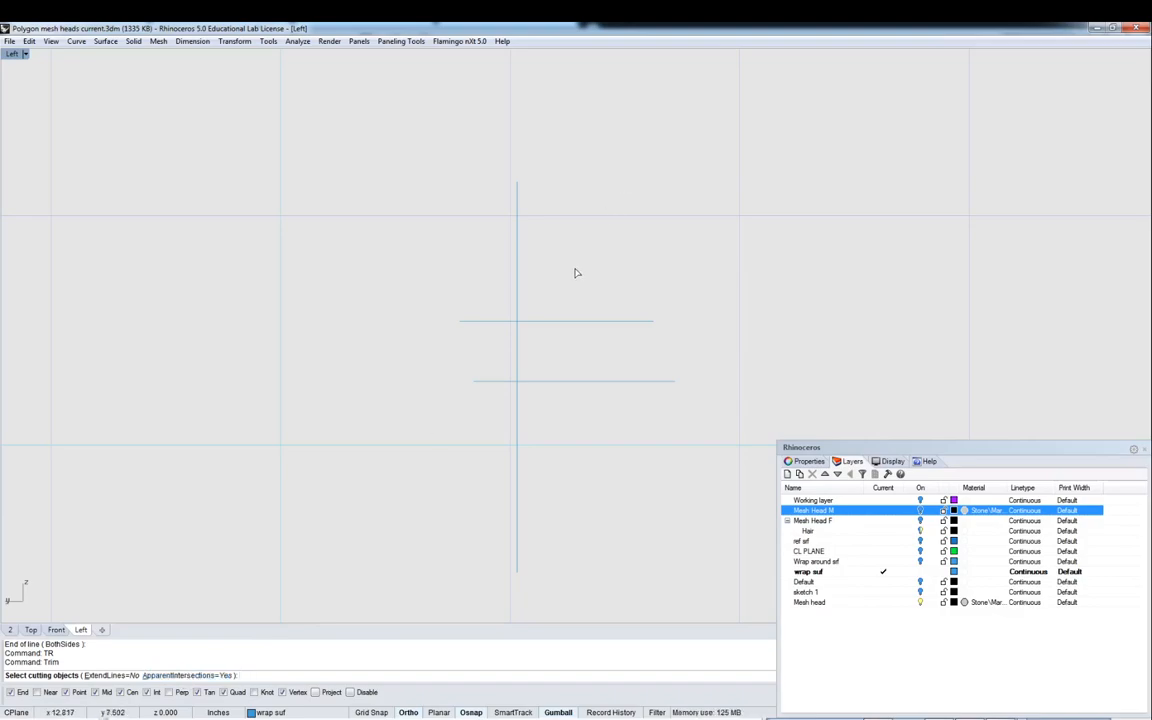
double_click(12, 54)
right_click_drag(823, 98, 925, 165)
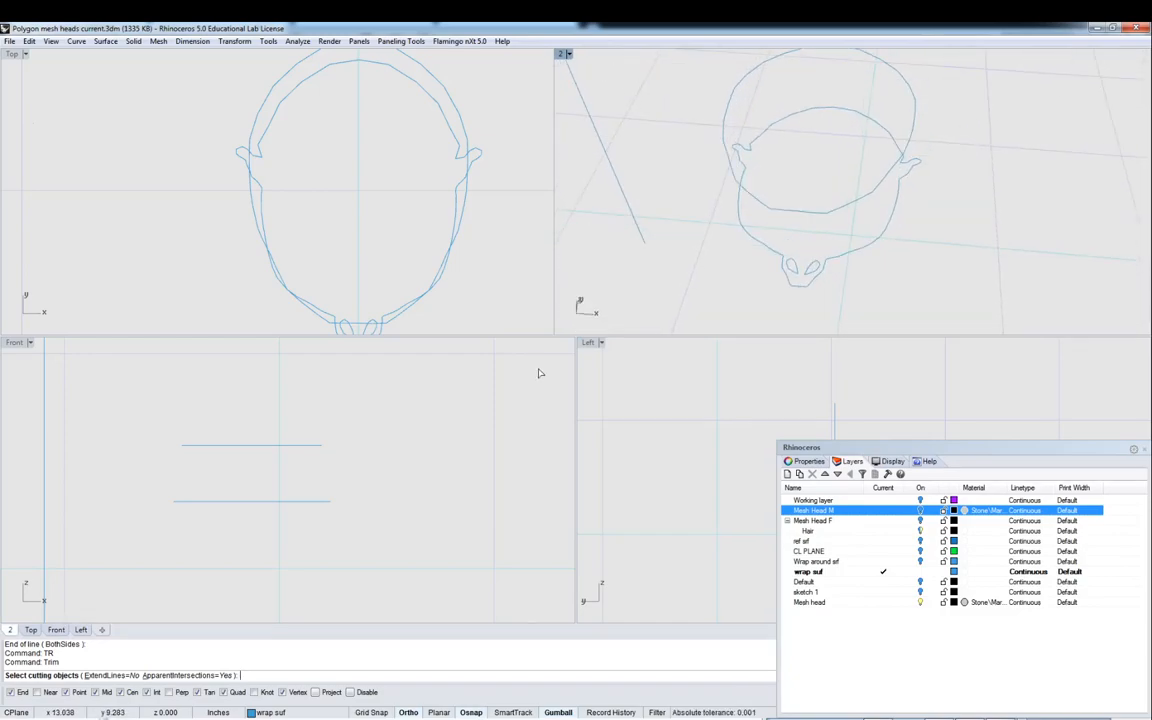
double_click(586, 344)
scroll(584, 354, "down", 4)
right_click_drag(583, 354, 565, 315)
scroll(555, 340, "up", 6)
scroll(625, 237, "down", 2)
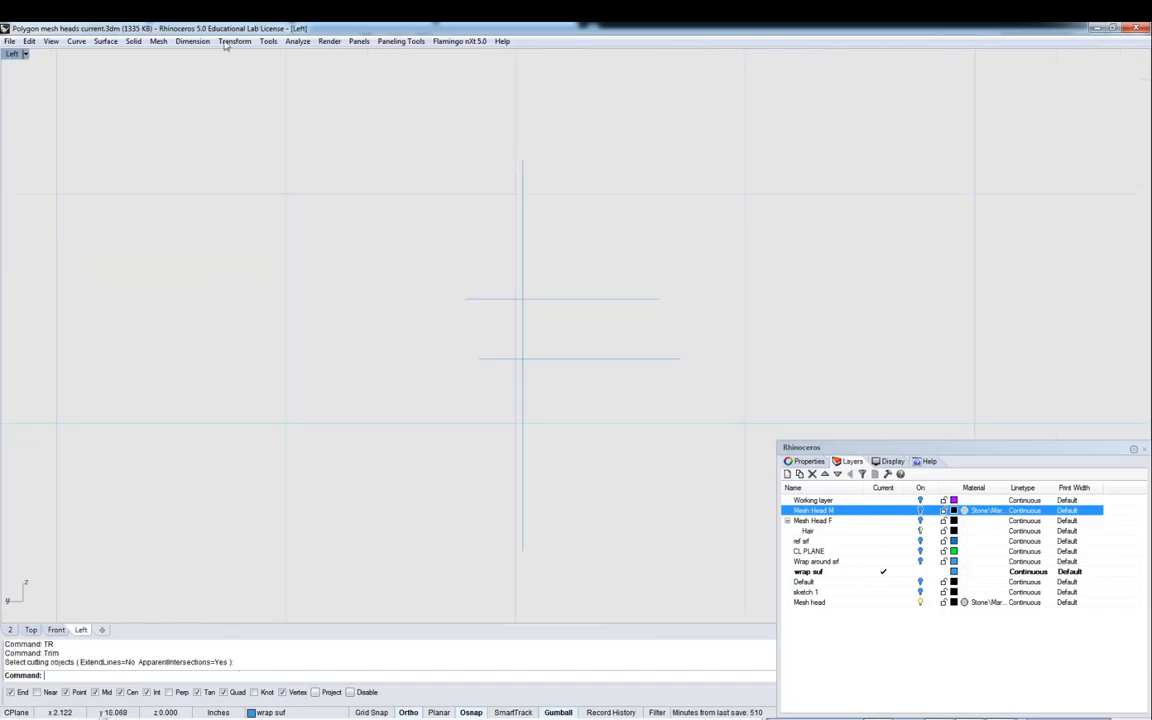
- In the four-view layout, briefly show the Mesh Head M layer to check the line against the head, then hide it
double_click(22, 54)
right_click_drag(658, 113, 700, 120)
left_click(920, 510)
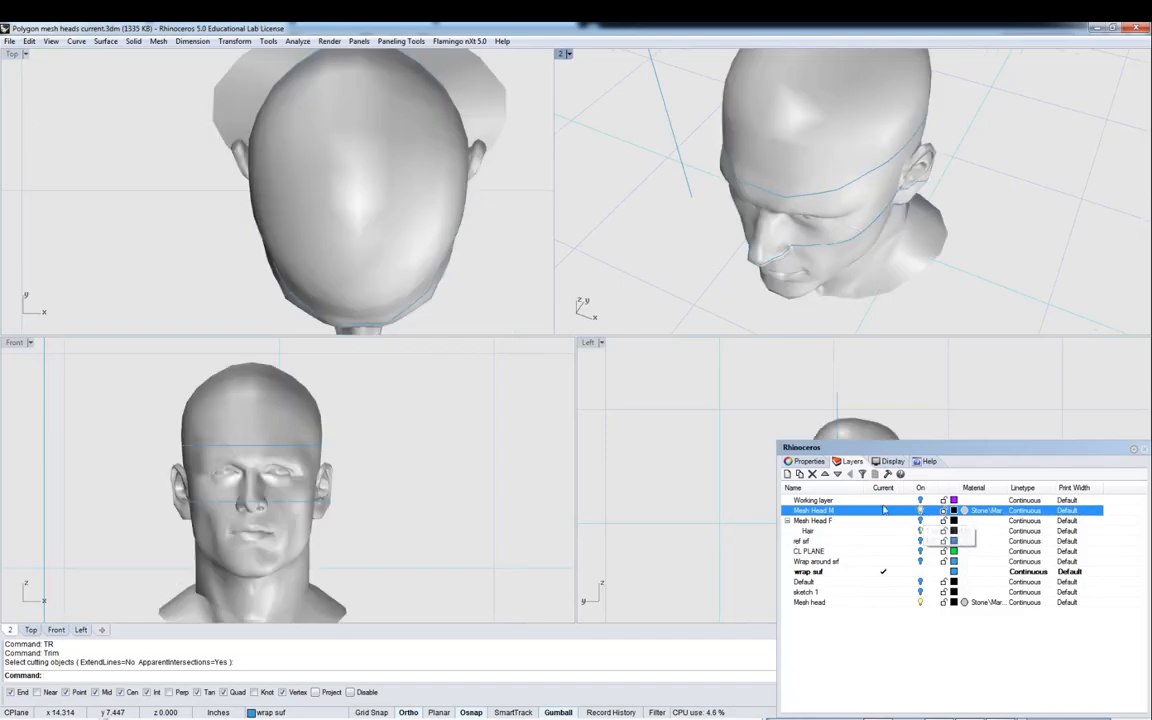
scroll(700, 386, "down", 6)
right_click_drag(768, 398, 681, 416)
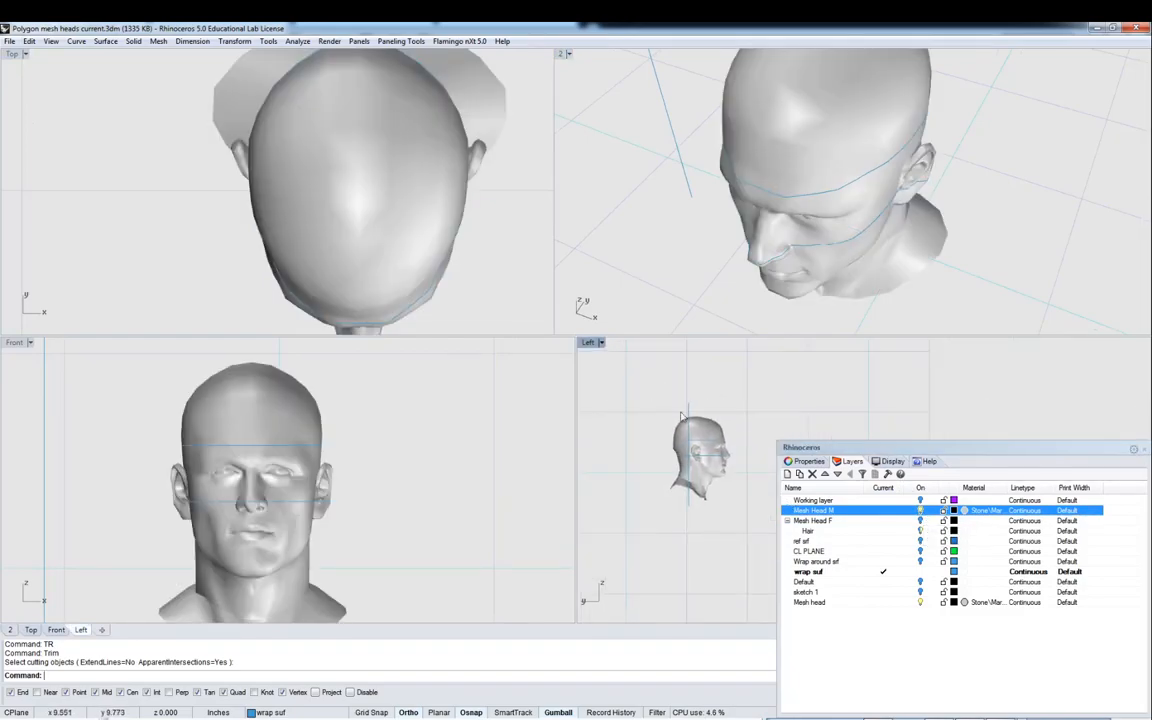
scroll(682, 418, "up", 4)
left_click_drag(872, 452, 1055, 442)
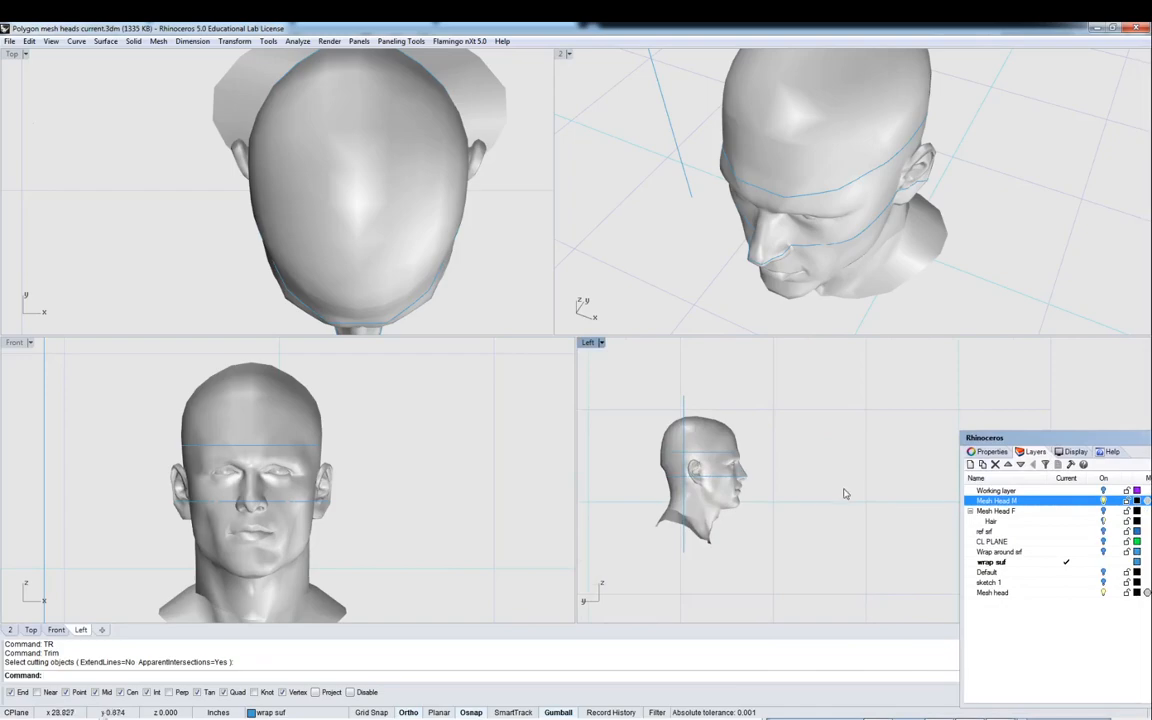
left_click(1103, 500)
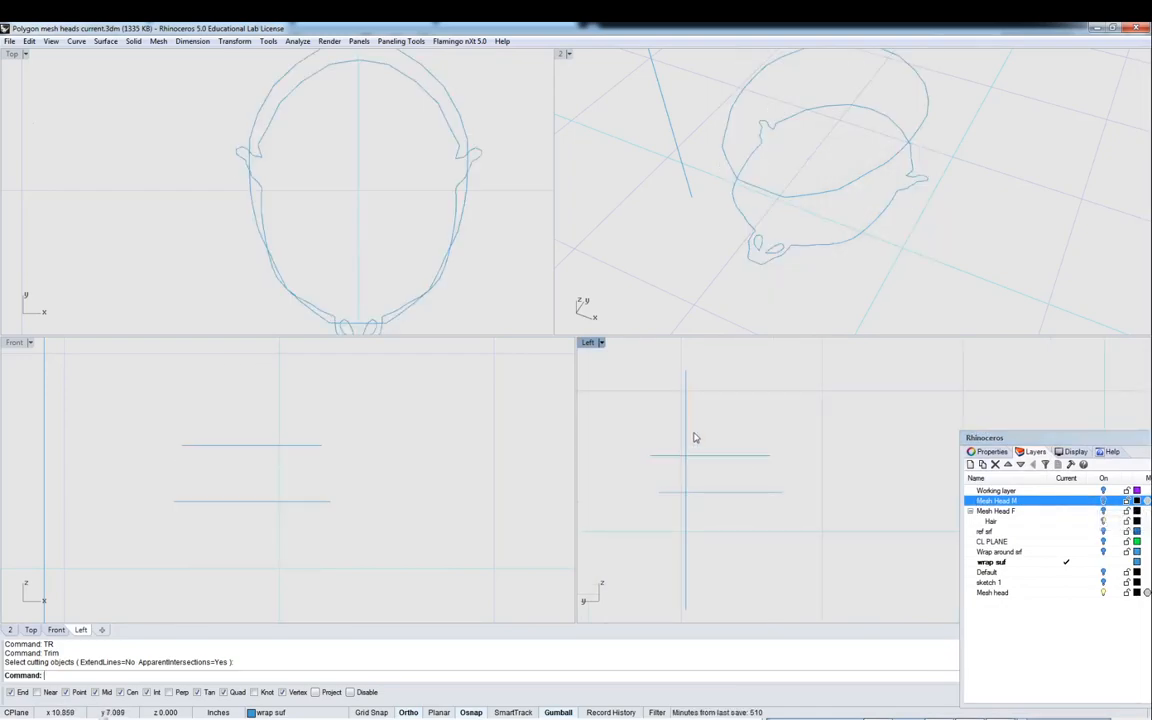
- Trim away the back portions of both section curves behind the vertical line
left_click(686, 420)
key("Return")
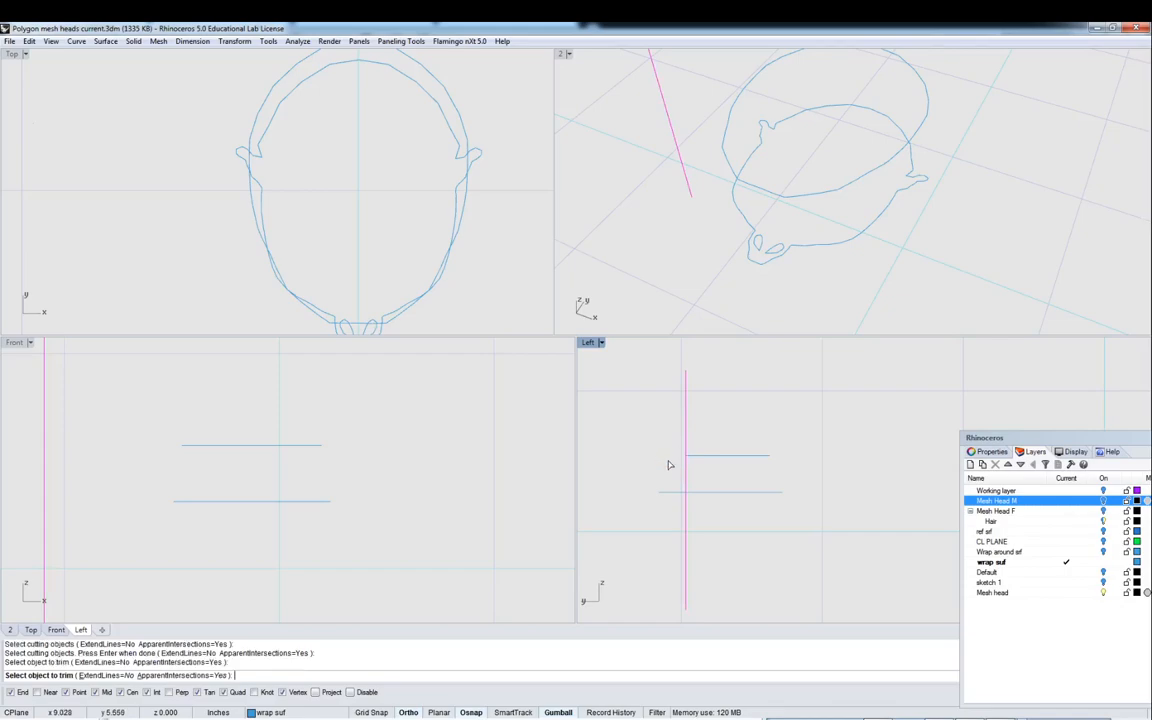
left_click(680, 491)
key("Return")
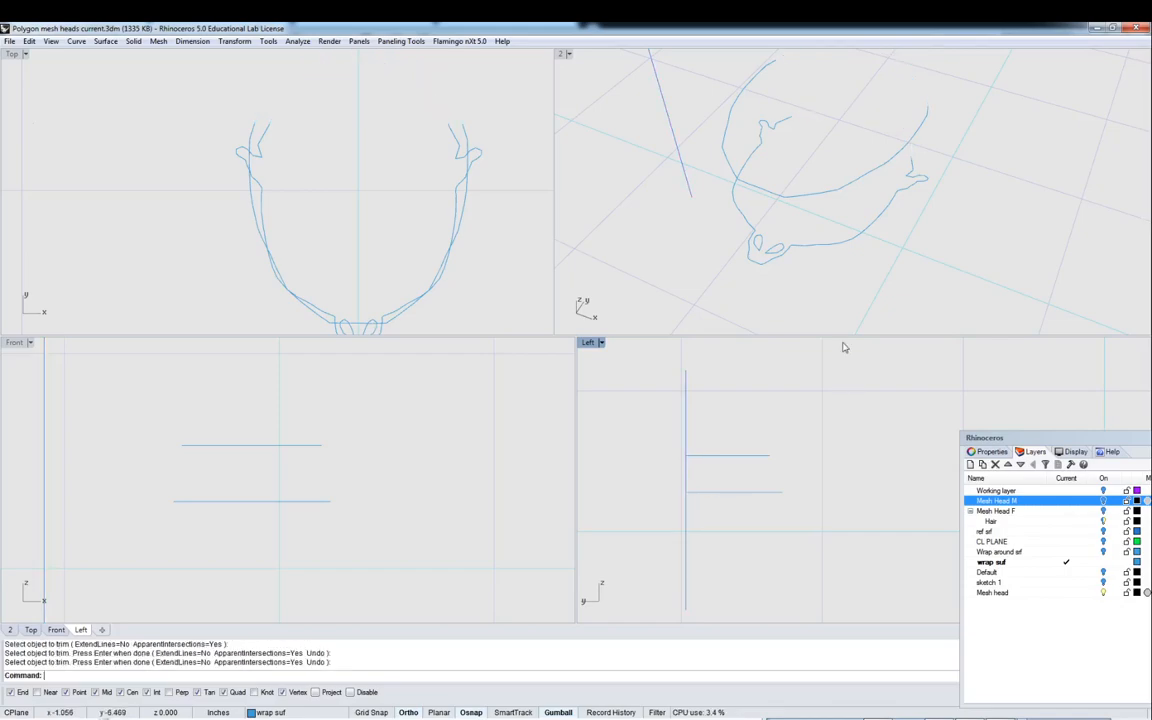
- In the maximized perspective view, draw a line bridging the section curve across the base of the nose
double_click(566, 54)
right_click_drag(566, 60, 534, 257)
scroll(411, 325, "up", 8)
right_click_drag(401, 296, 414, 182)
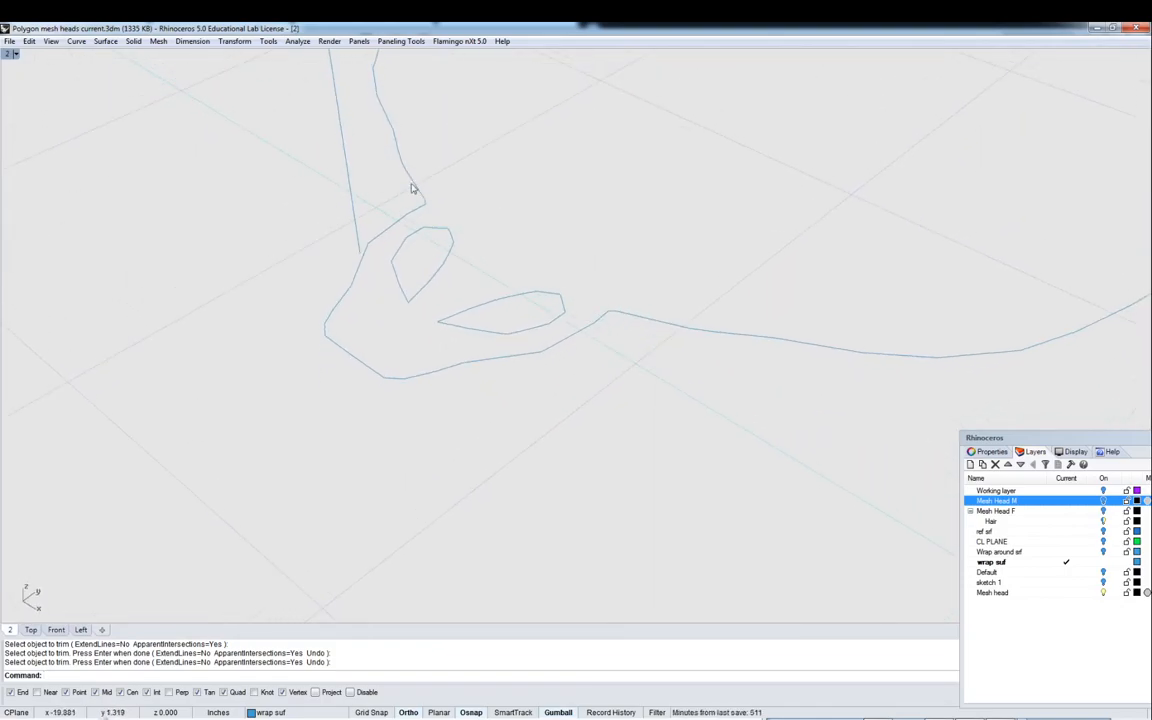
right_click_drag(622, 323, 732, 309)
scroll(732, 309, "up", 5)
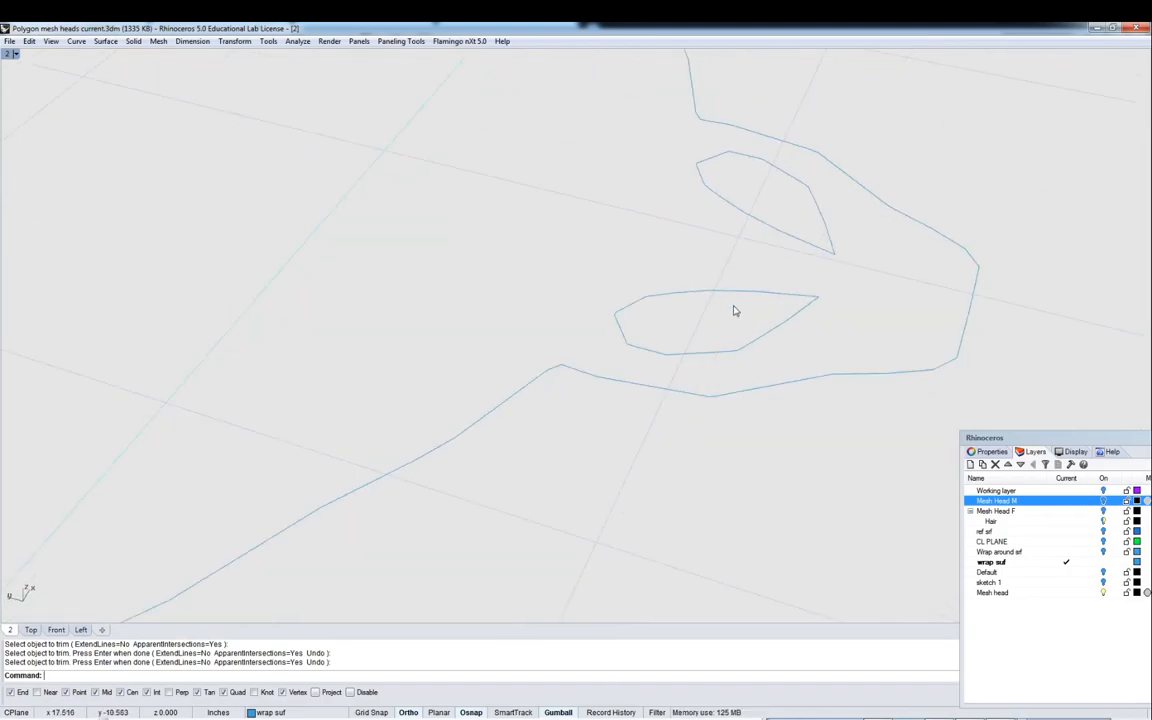
right_click(741, 305)
right_click(741, 305)
type("L")
key("Return")
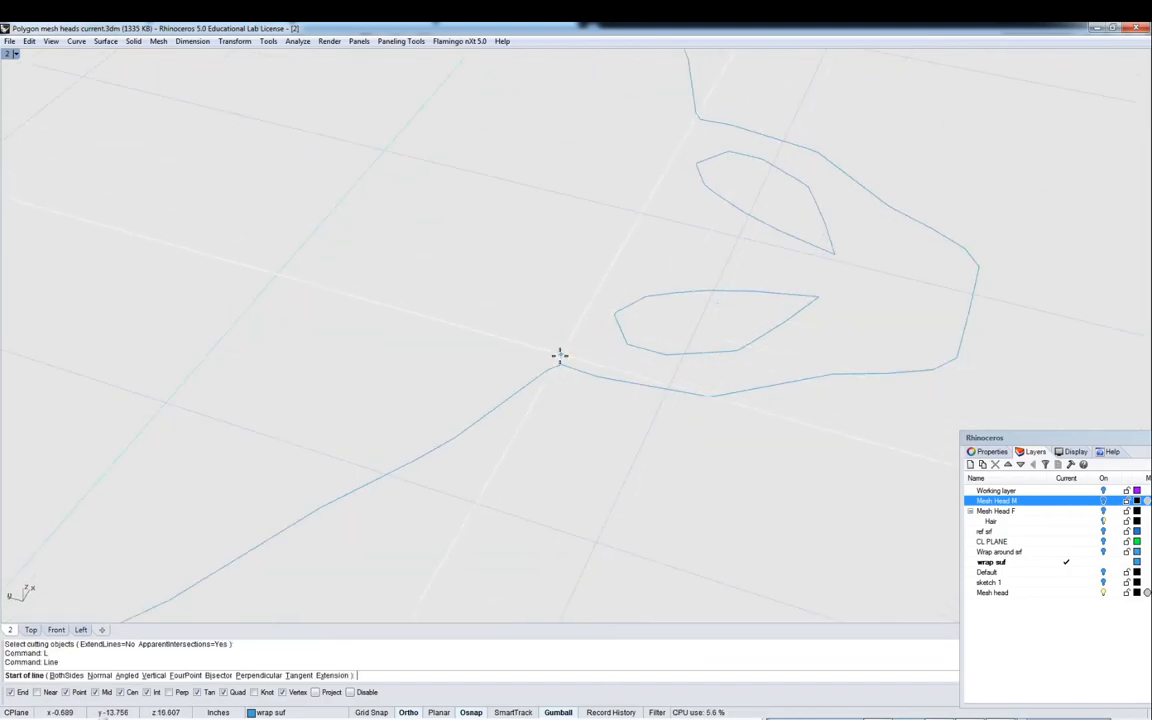
left_click(560, 363)
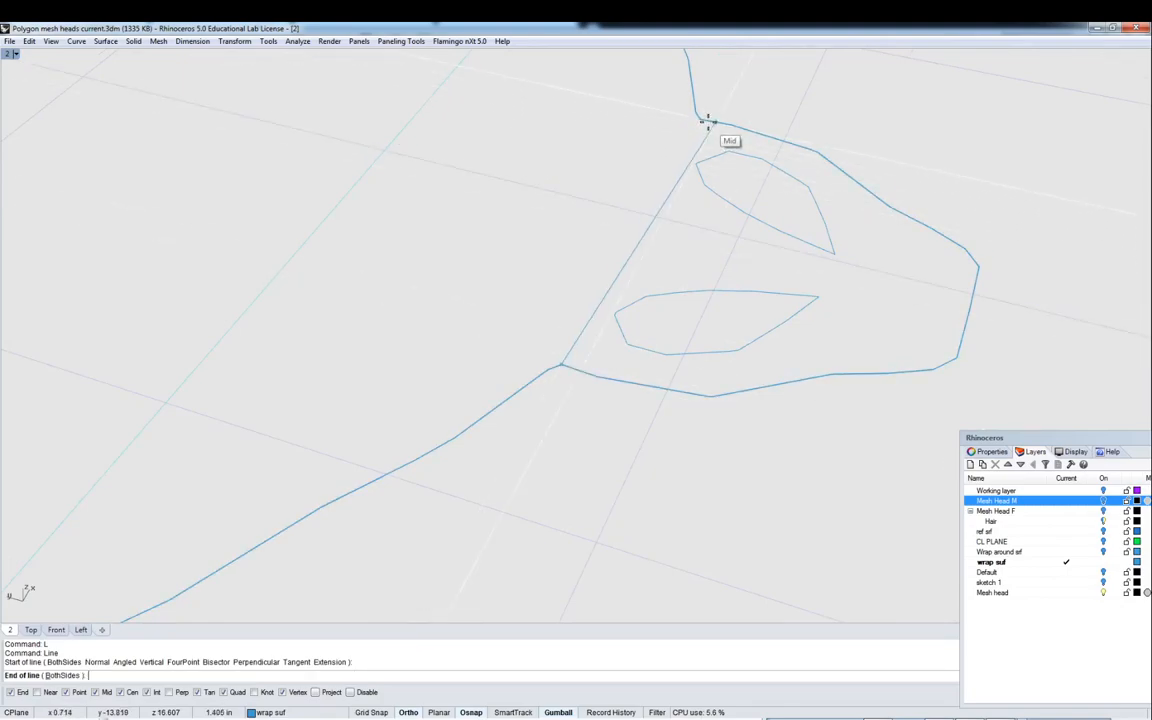
left_click(697, 118)
right_click_drag(697, 118, 655, 178)
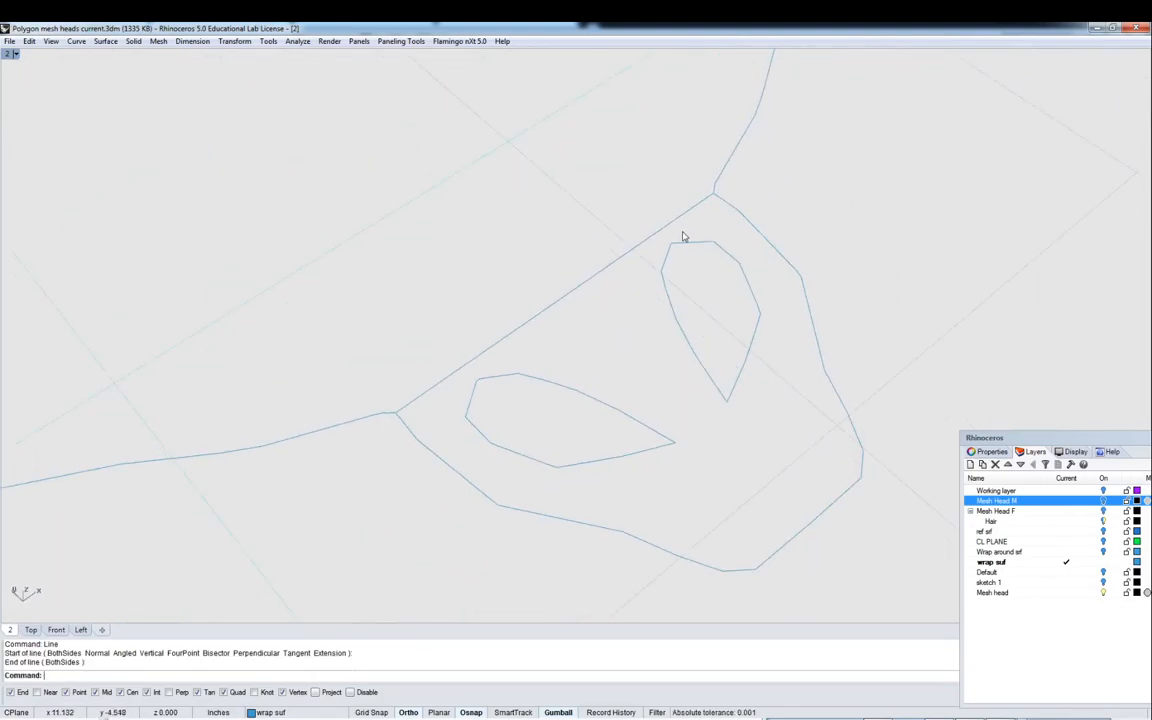
- Trim off the nose bulge of the section curve using the bridging line as the cutter
type("tr")
key("Return")
left_click(681, 218)
key("Return")
left_click(729, 209)
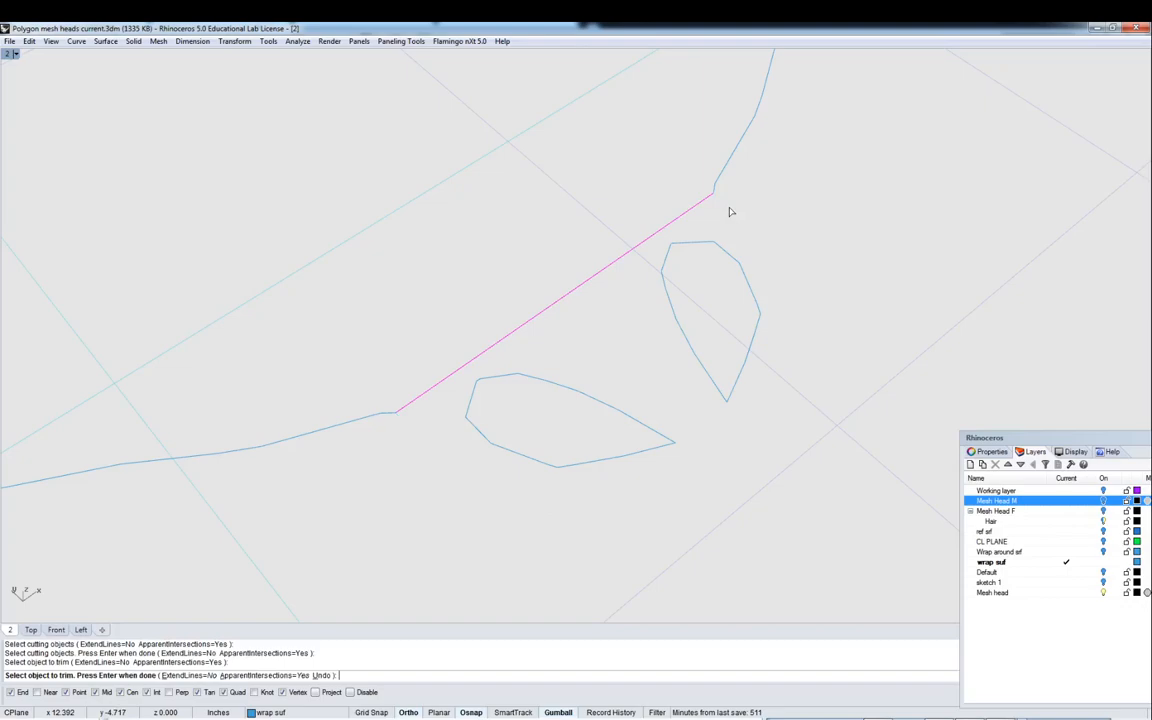
key("Return")
- Delete the two small nostril loops left inside the section curve
left_click(591, 399)
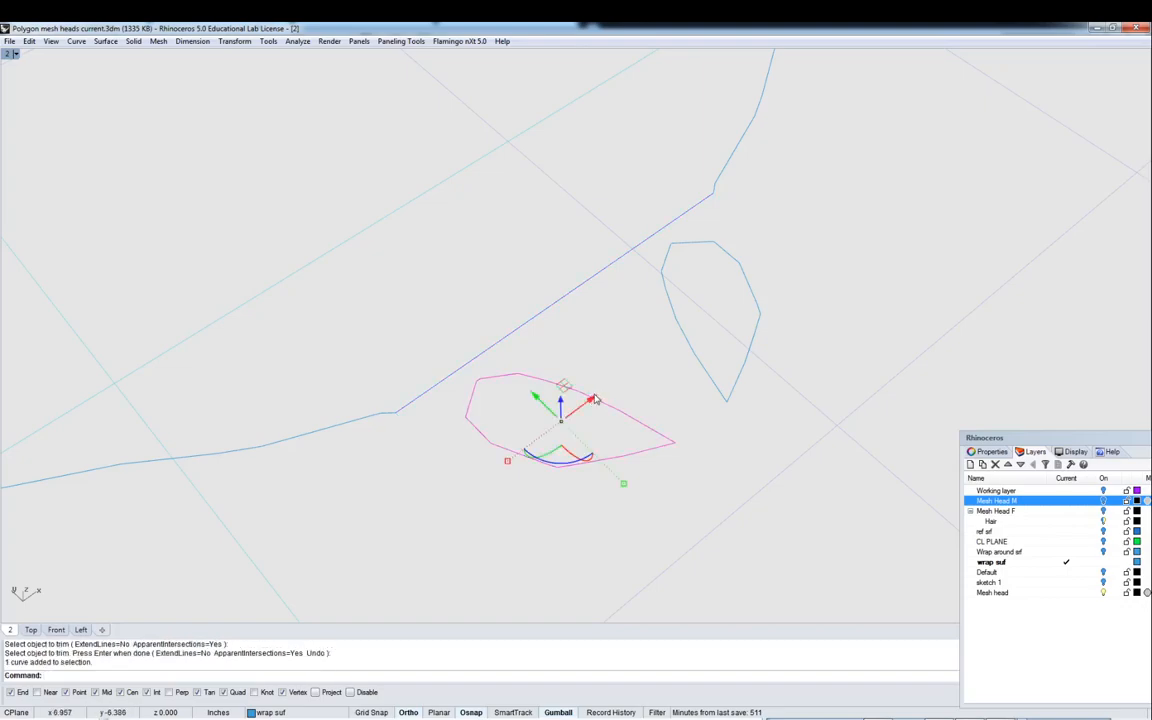
key("Delete")
left_click(676, 329)
key("Delete")
- Draw a line bridging the notch in the other section curve at the nose
right_click_drag(681, 334, 633, 333)
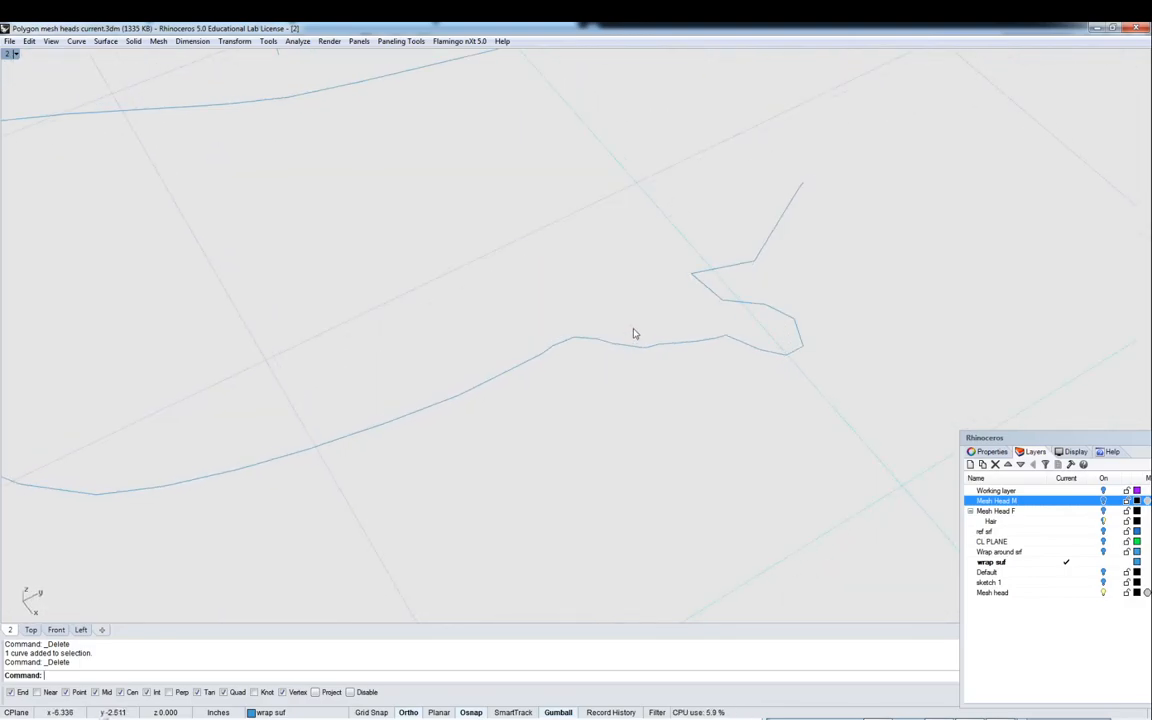
type("L")
key("Return")
left_click(567, 333)
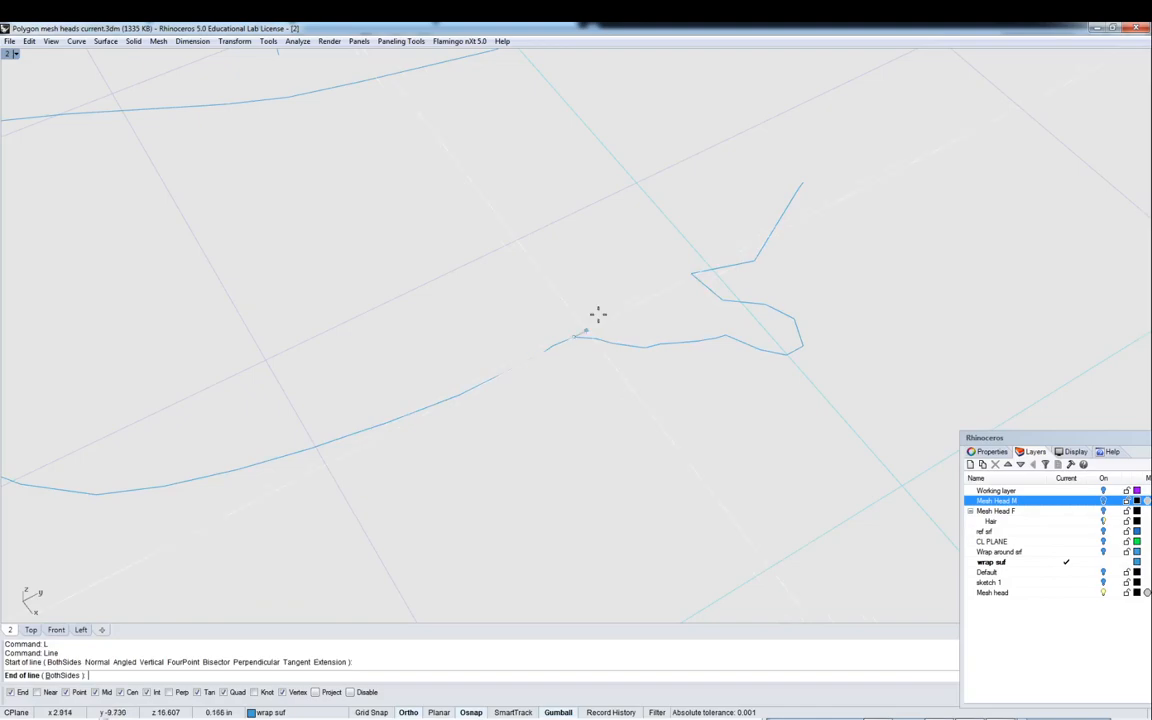
left_click(688, 266)
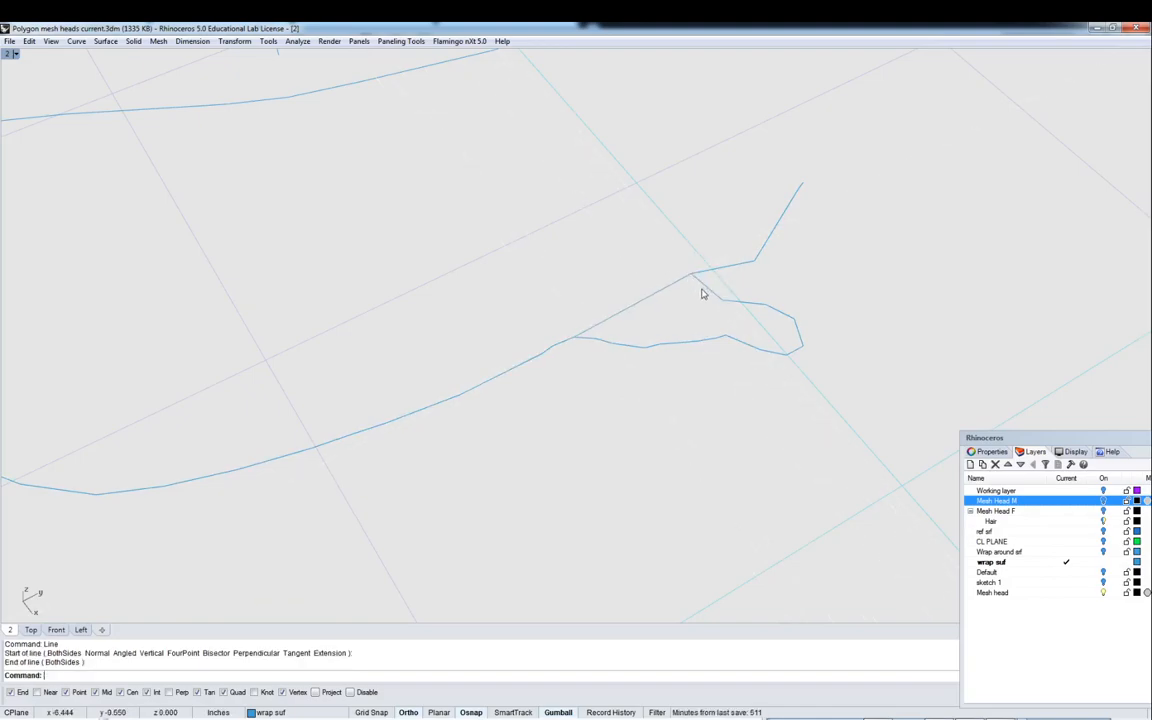
- Trim away the notch of that section curve using the new bridging line
type("trim")
key("Return")
left_click(679, 281)
key("Return")
left_click(699, 285)
key("Return")
scroll(640, 289, "down", 9)
scroll(525, 190, "up", 10)
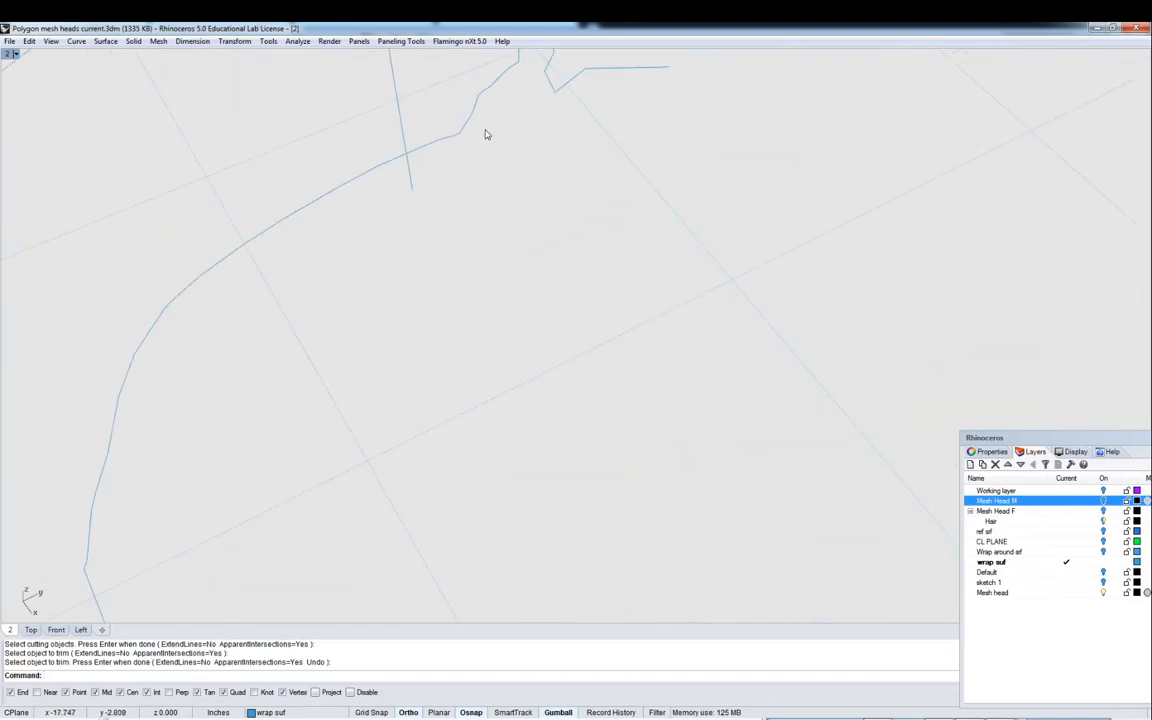
- Draw a line bridging the remaining bulge in a section curve between its two snapped ends
type("L")
key("Return")
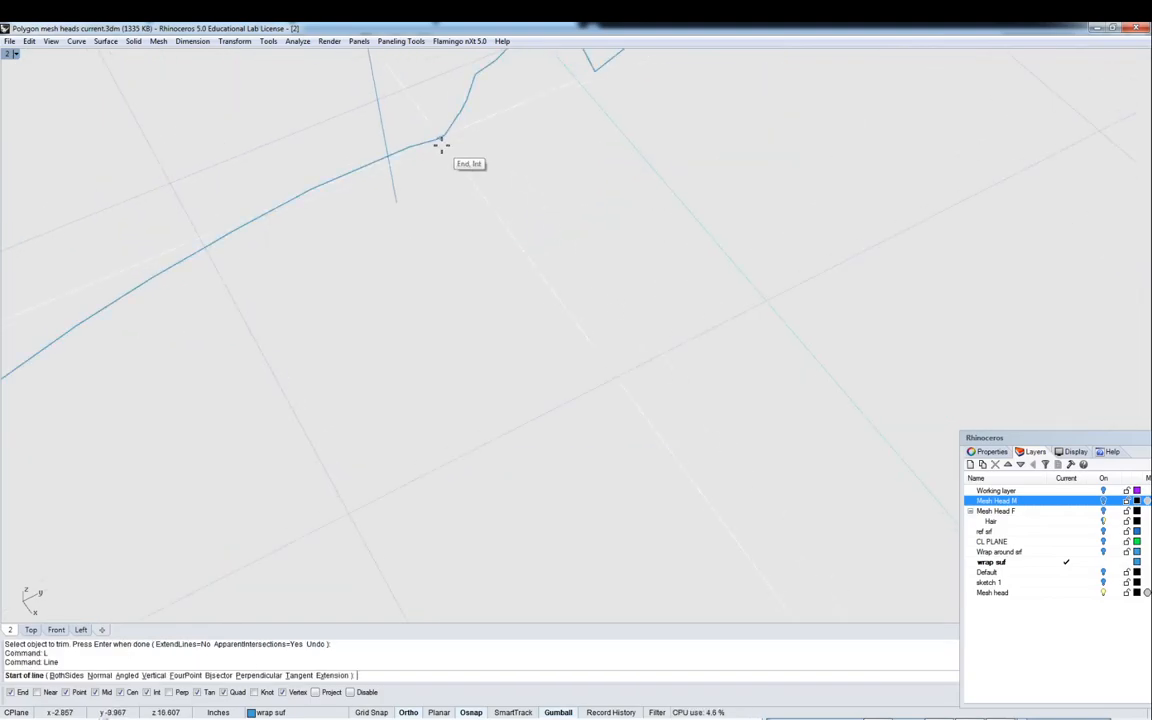
left_click(444, 139)
left_click(589, 72)
scroll(583, 110, "down", 3)
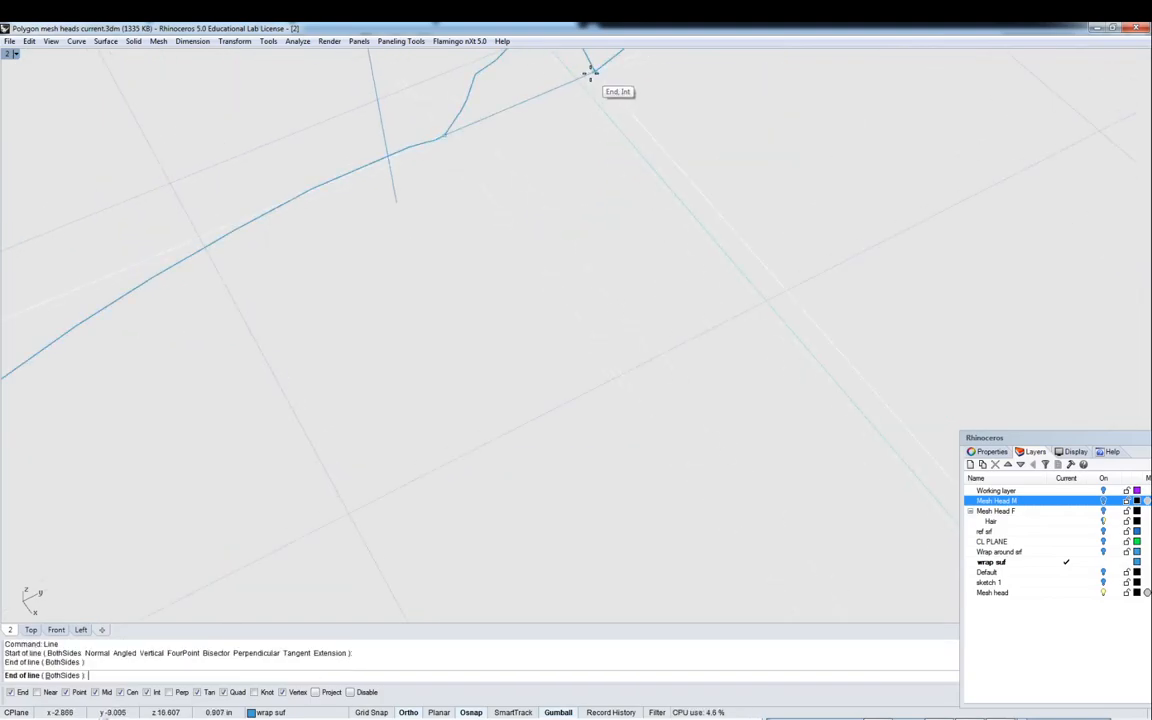
scroll(540, 180, "up", 4)
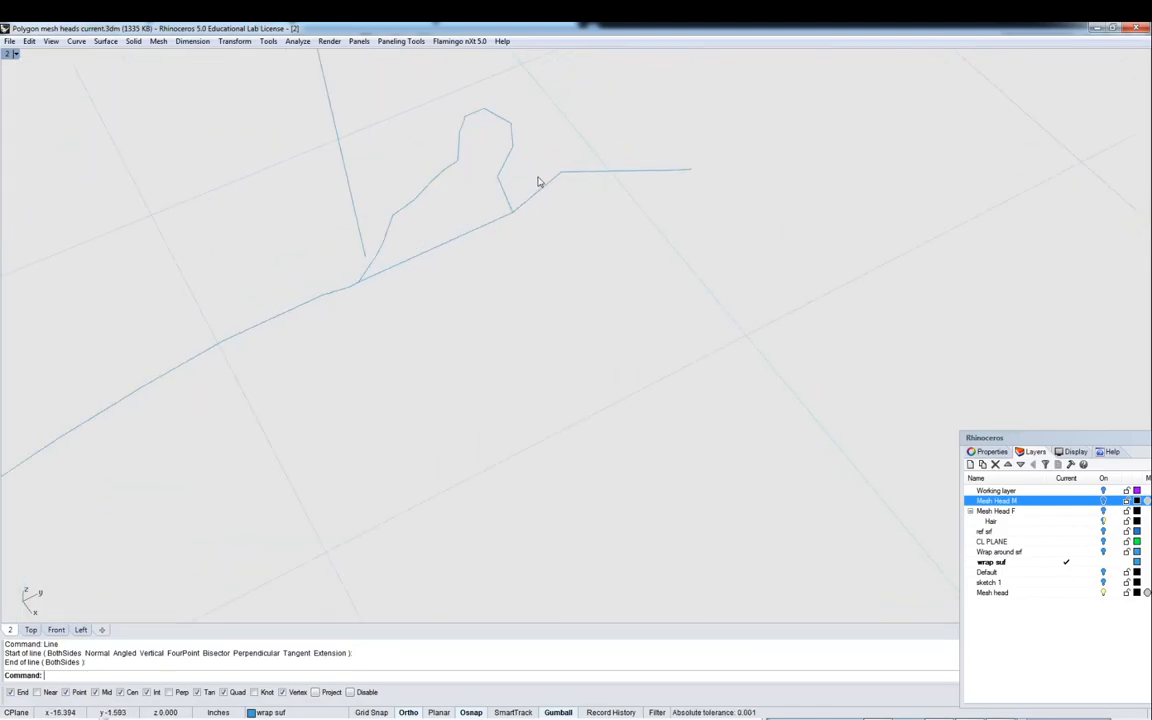
- Trim off that bulge using the new line as the cutting object
key("Return")
left_click(489, 224)
key("Return")
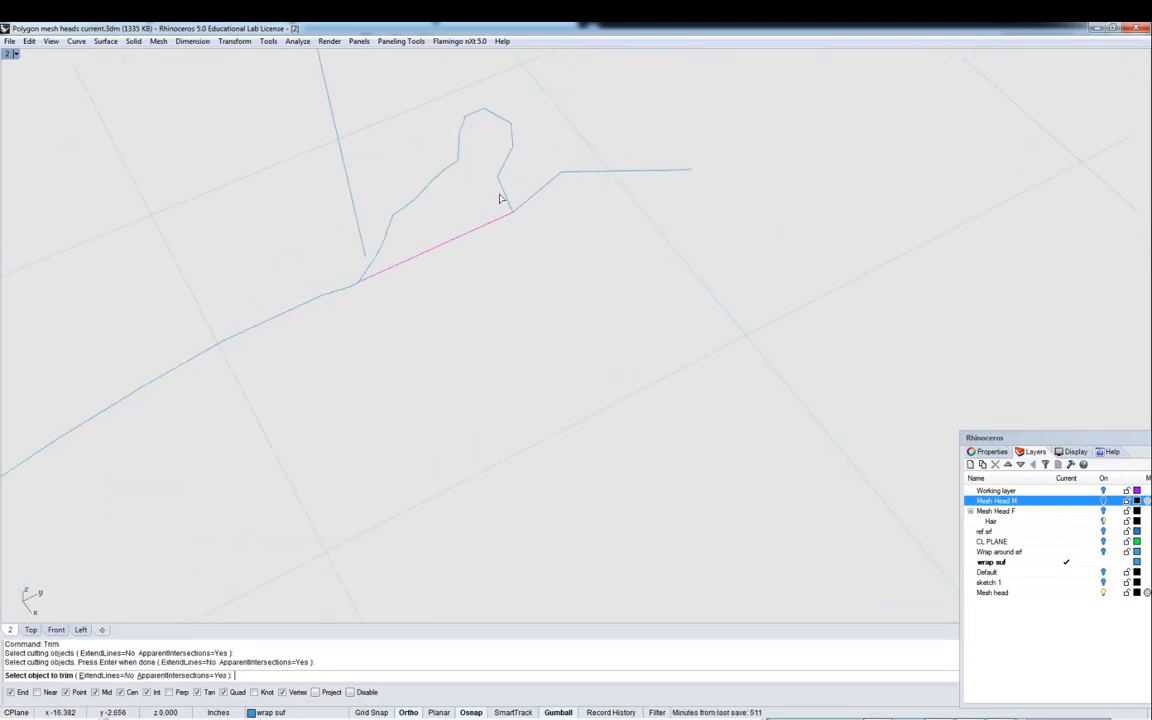
left_click(503, 197)
key("Return")
- Rebuild the upper frame curve with a point count of 20 at degree 3, previewing before accepting
right_click_drag(504, 195, 698, 229)
right_click_drag(751, 280, 594, 232)
key("Return")
left_click(537, 128)
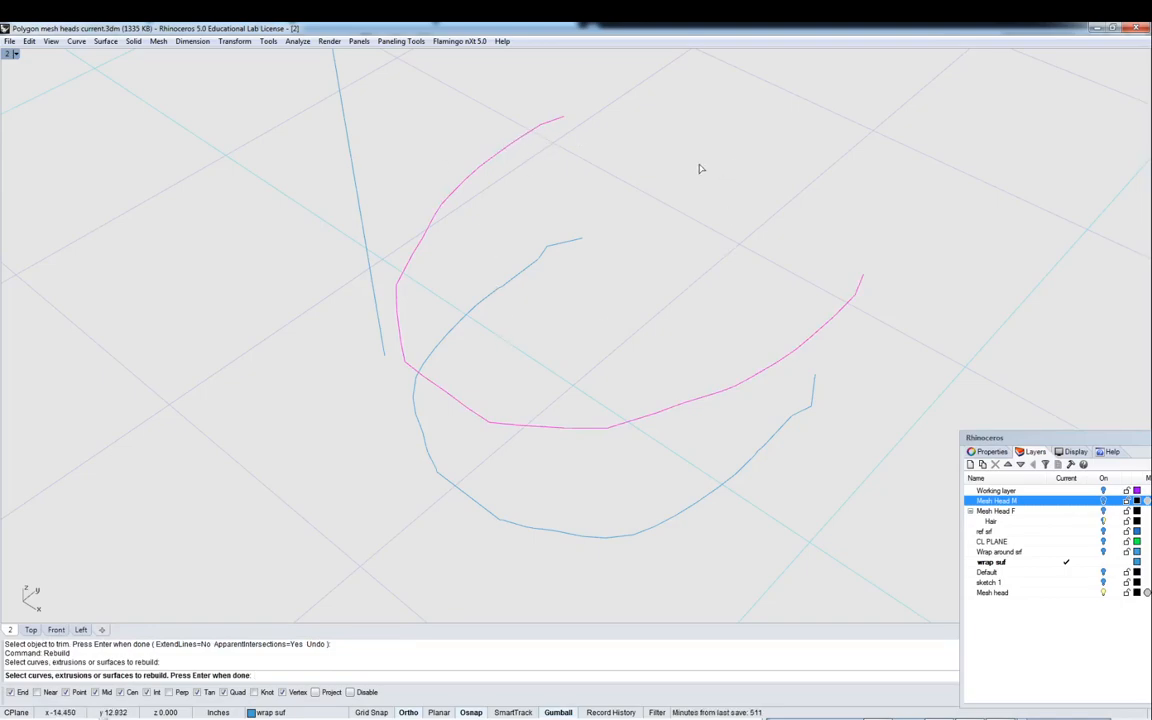
key("Return")
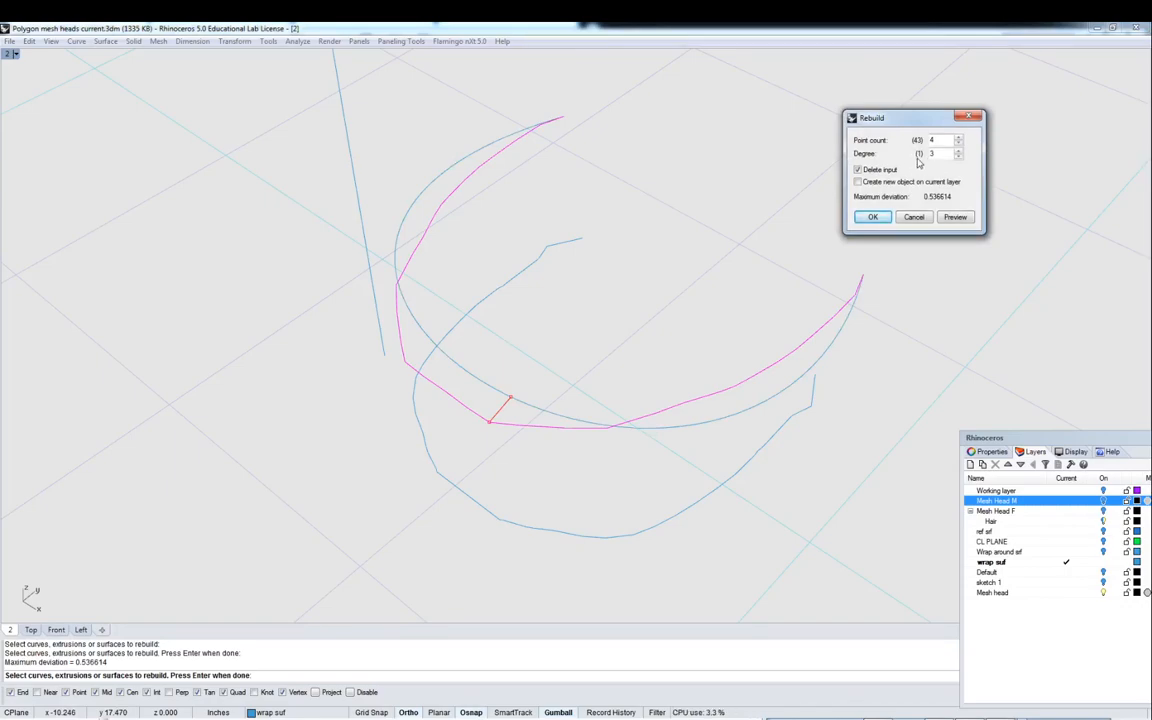
mouse_move(558, 341)
right_mouse_down()
mouse_move(524, 321)
mouse_move(481, 334)
mouse_move(562, 323)
mouse_move(532, 332)
mouse_move(545, 330)
right_mouse_up()
right_click_drag(440, 248, 411, 286)
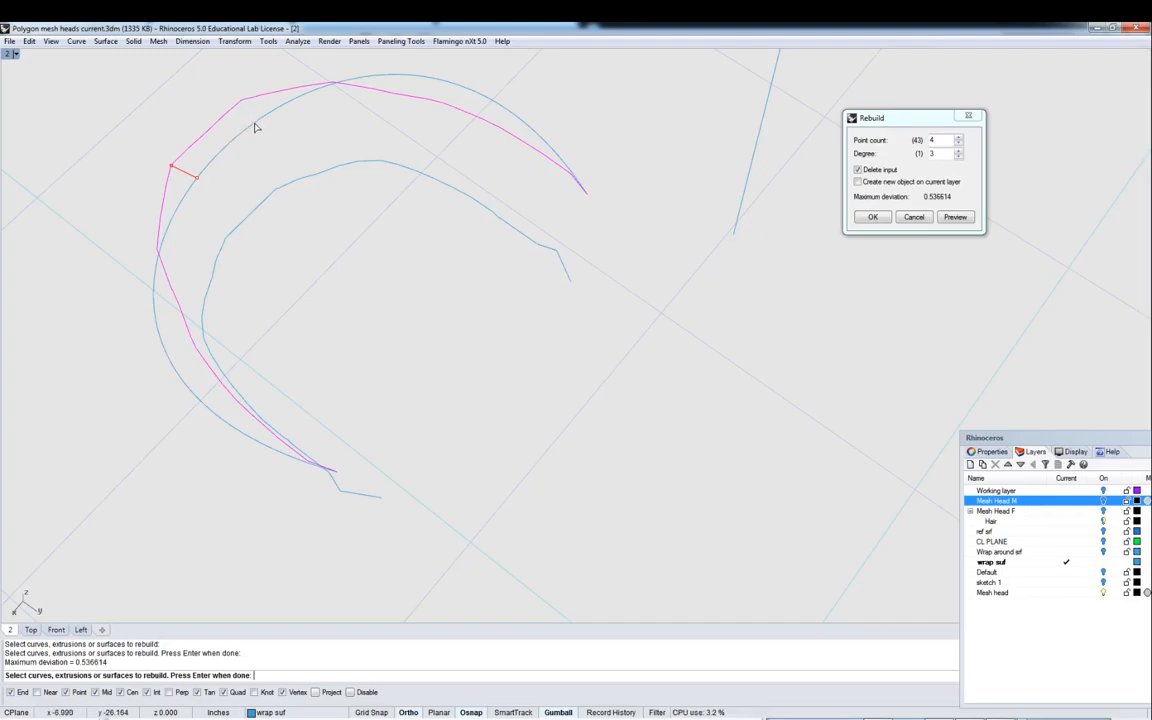
double_click(944, 142)
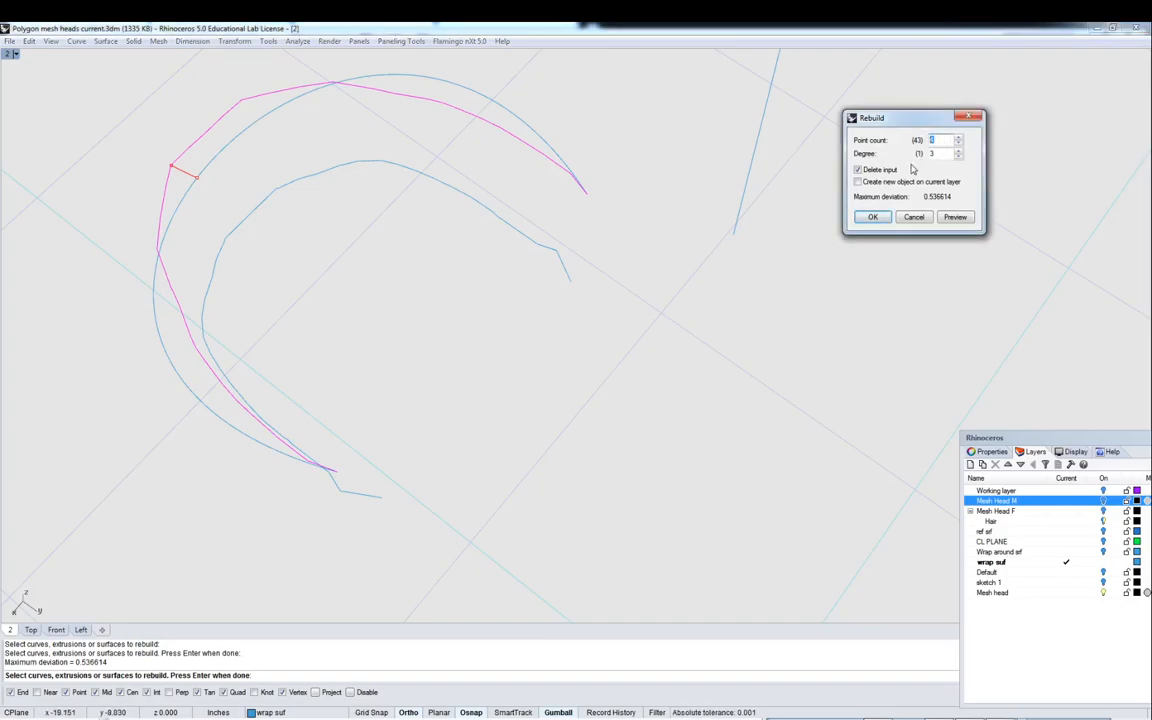
type("20")
left_click(955, 218)
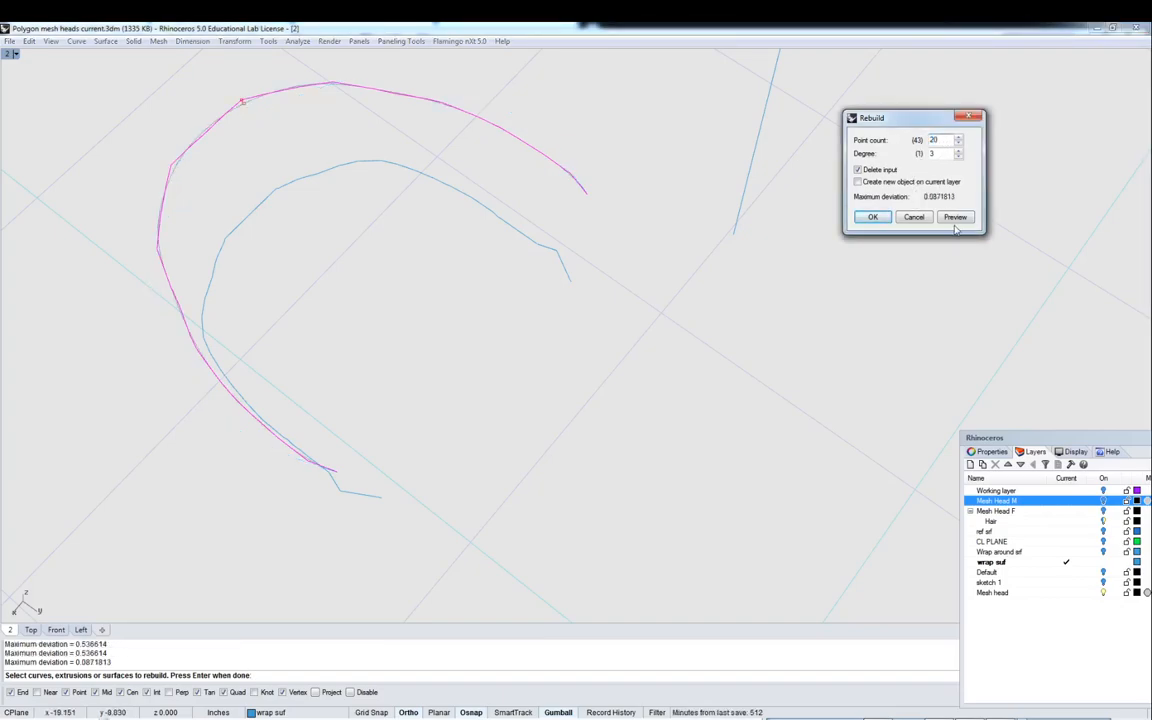
right_click_drag(232, 118, 320, 220)
scroll(290, 329, "up", 4)
right_click_drag(290, 329, 328, 198, "shift")
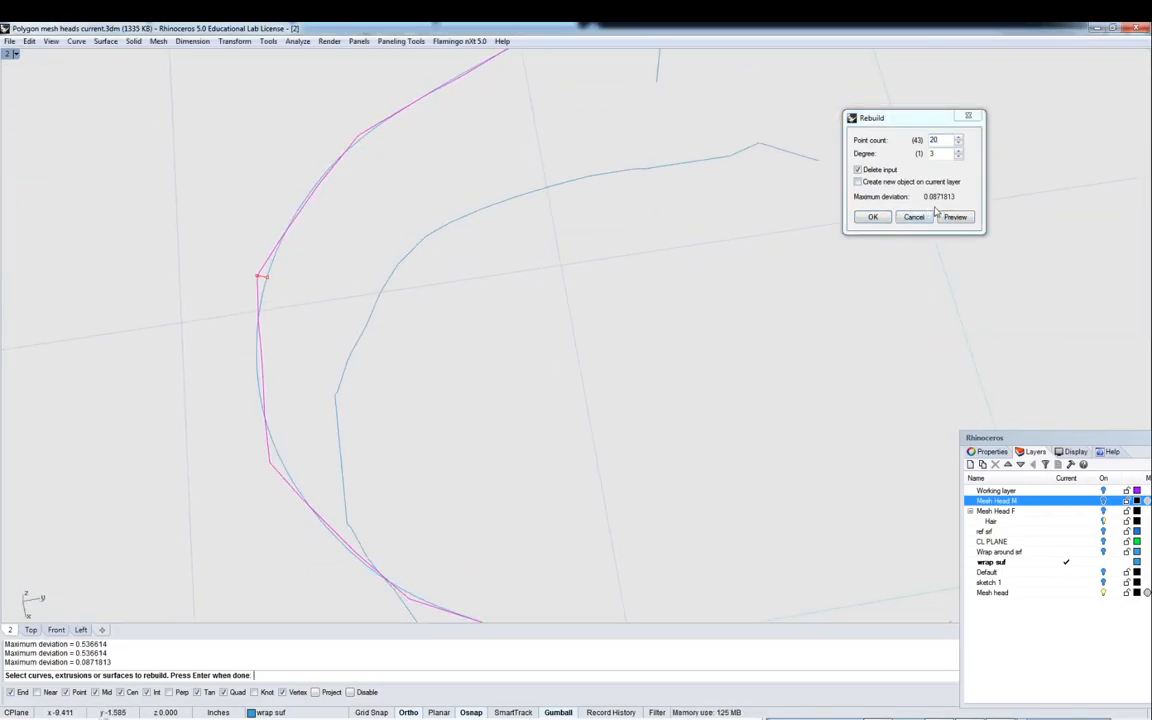
right_click_drag(634, 339, 325, 190)
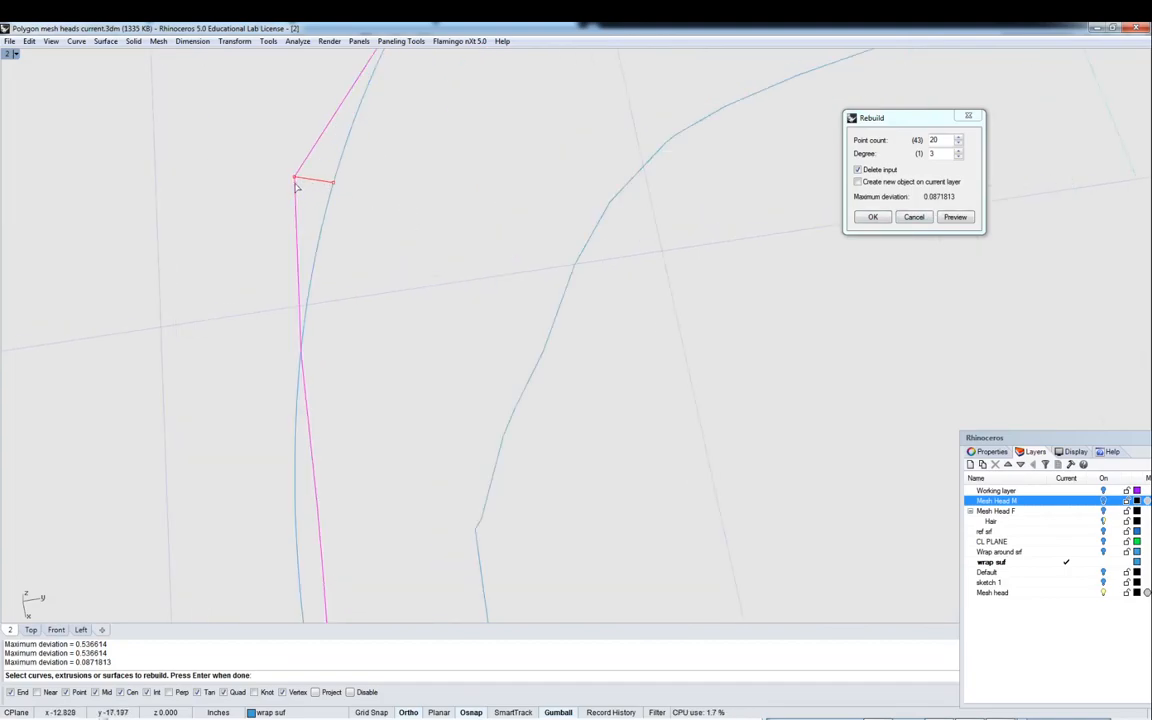
right_click_drag(327, 180, 457, 227)
left_click(872, 217)
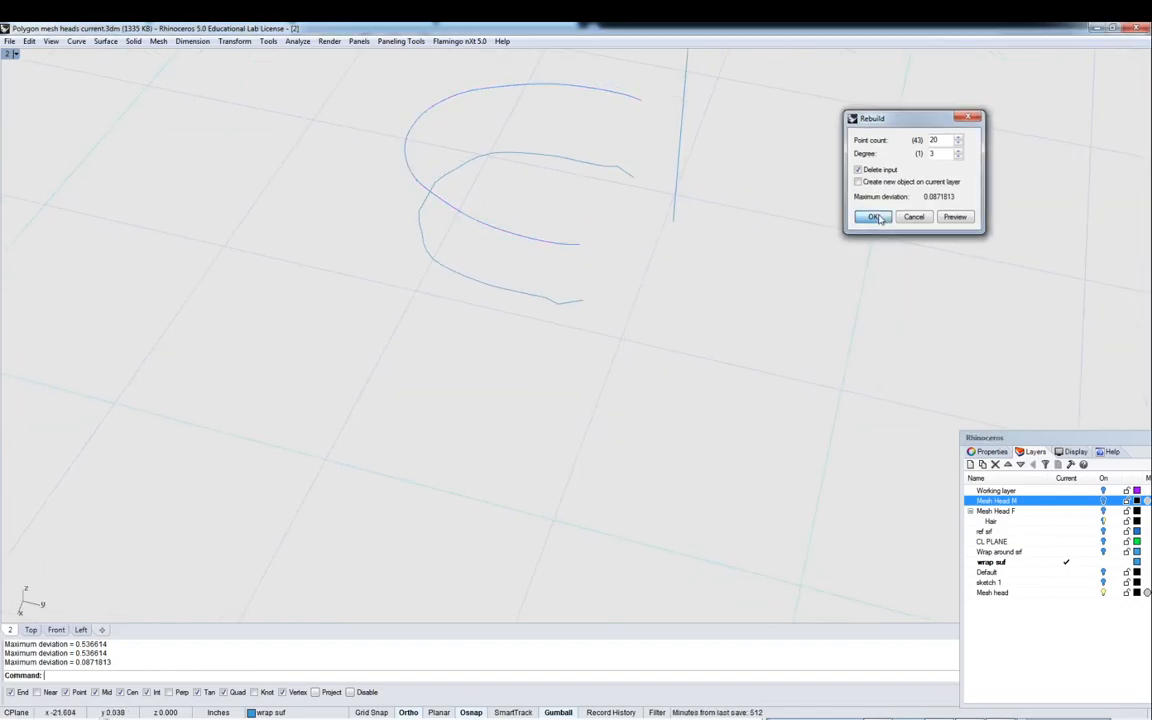
right_click_drag(591, 234, 632, 245)
scroll(582, 311, "up", 7)
right_click(586, 309)
left_click(585, 308)
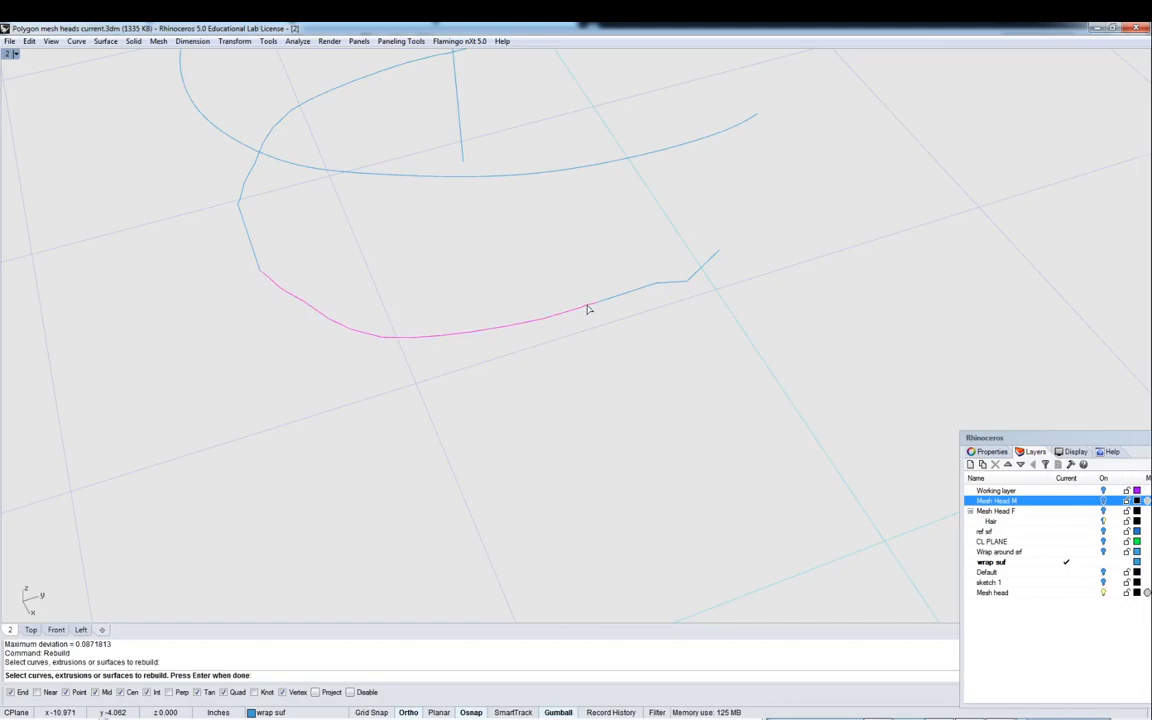
key("Escape")
- Join the seven segments of the lower section curve into one curve
right_click_drag(599, 311, 622, 220)
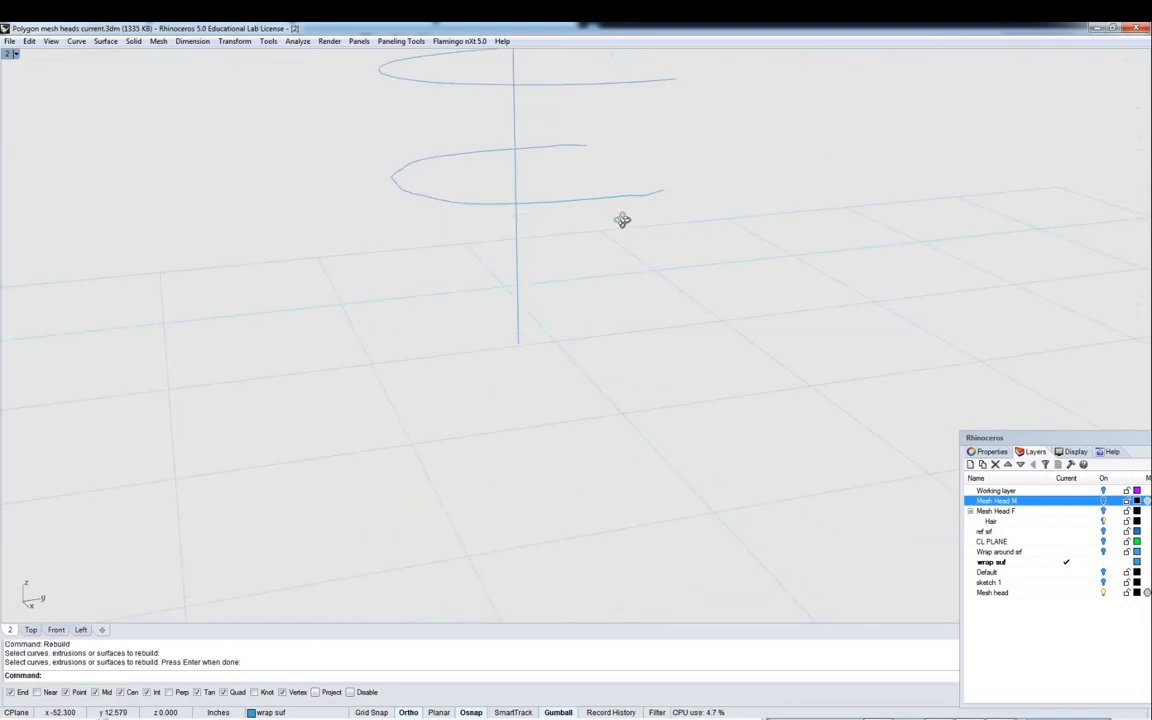
left_click_drag(279, 131, 741, 336)
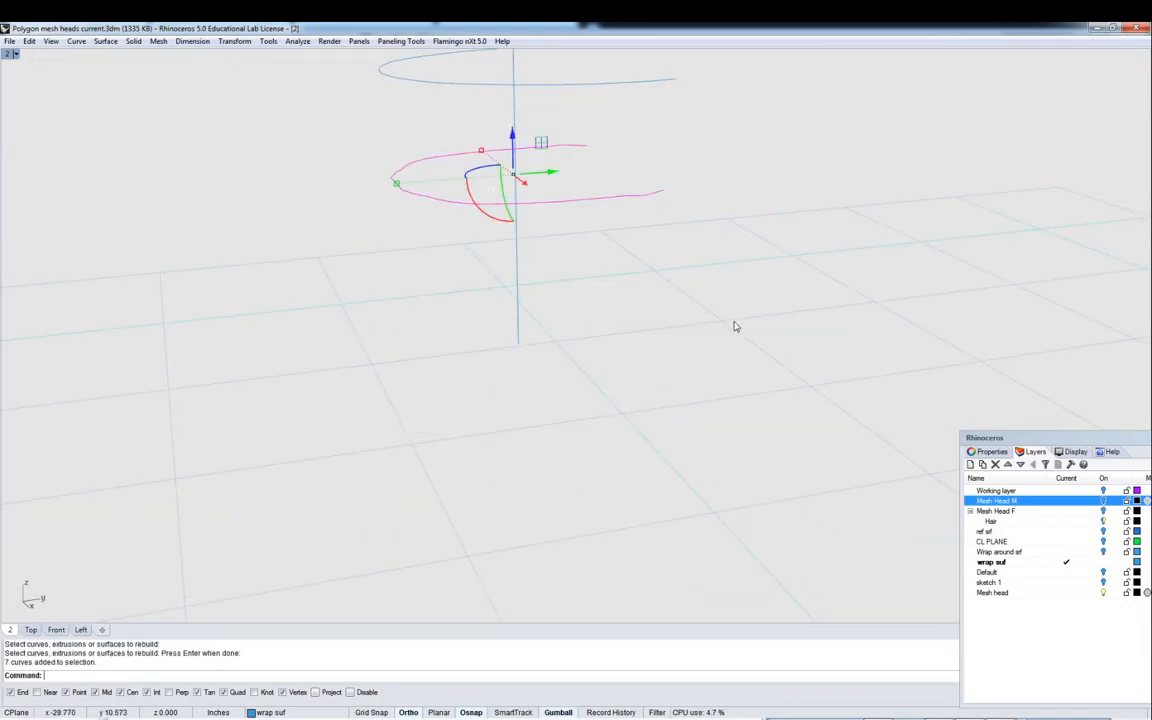
type("join")
key("Return")
key("Escape")
- Rebuild the joined lower frame curve with a point count of 20 at degree 3
scroll(669, 270, "up", 5)
right_click_drag(682, 288, 674, 332)
type("Reb")
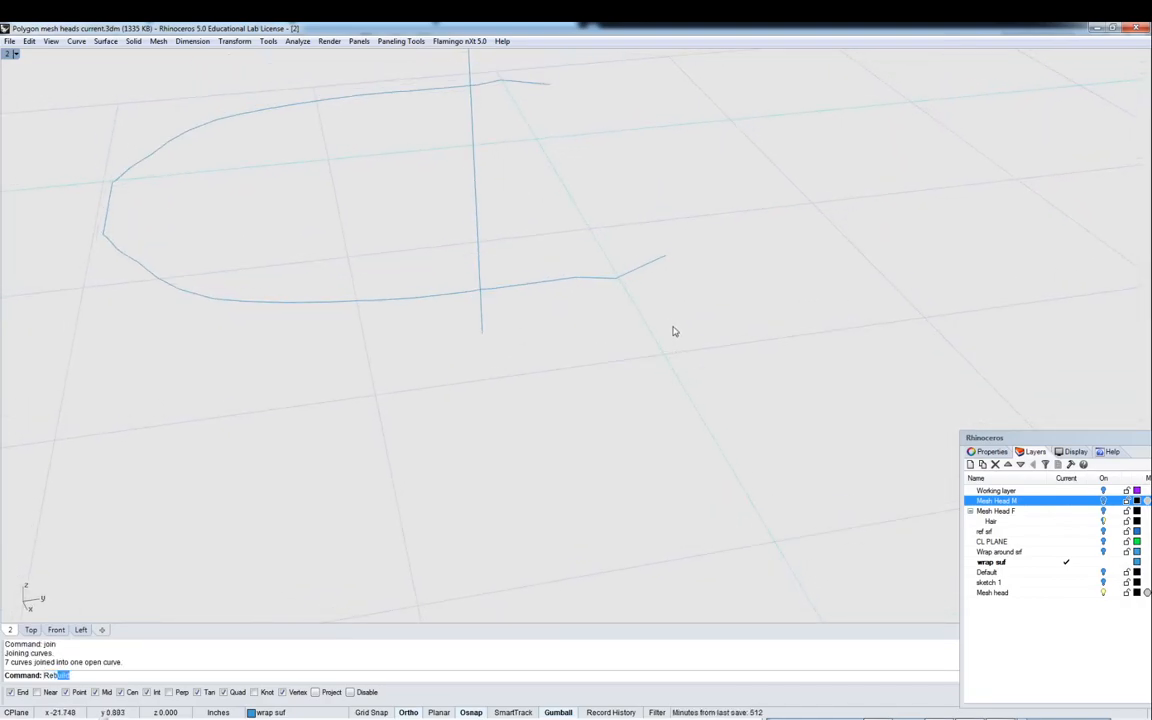
key("Return")
left_click(645, 265)
key("Return")
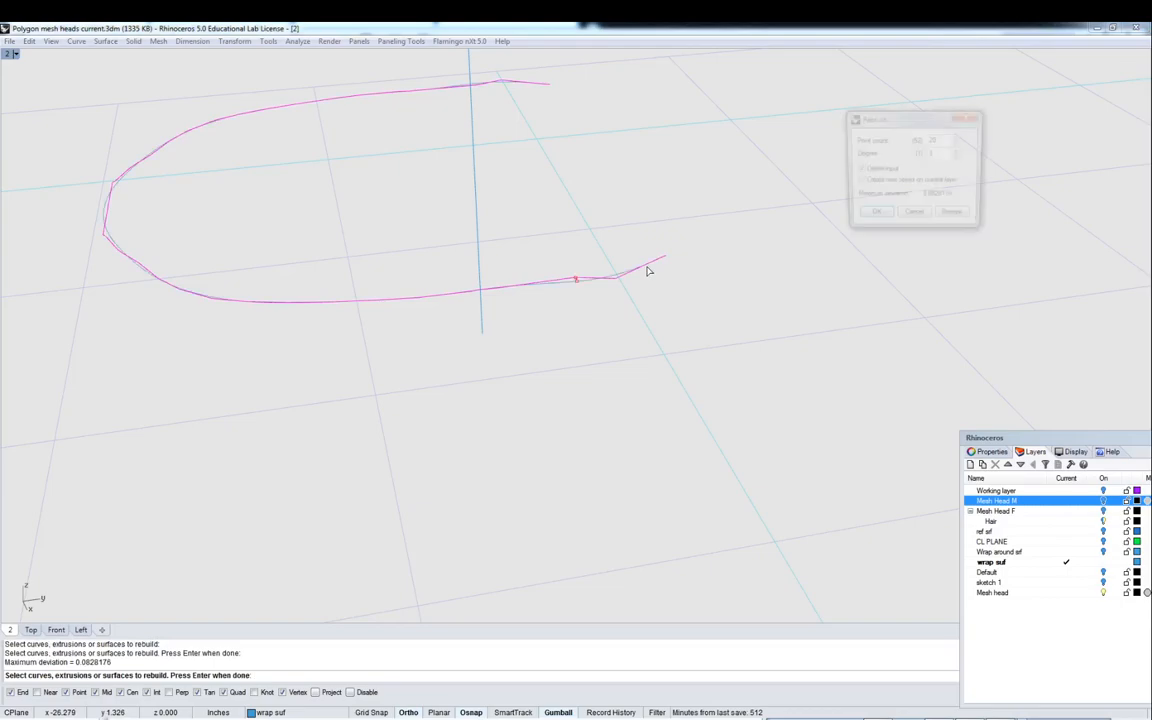
left_click(872, 218)
- Inspect the two rebuilt frame curves in the perspective and four-view layouts
right_click_drag(872, 218, 750, 252)
scroll(805, 275, "up", 2)
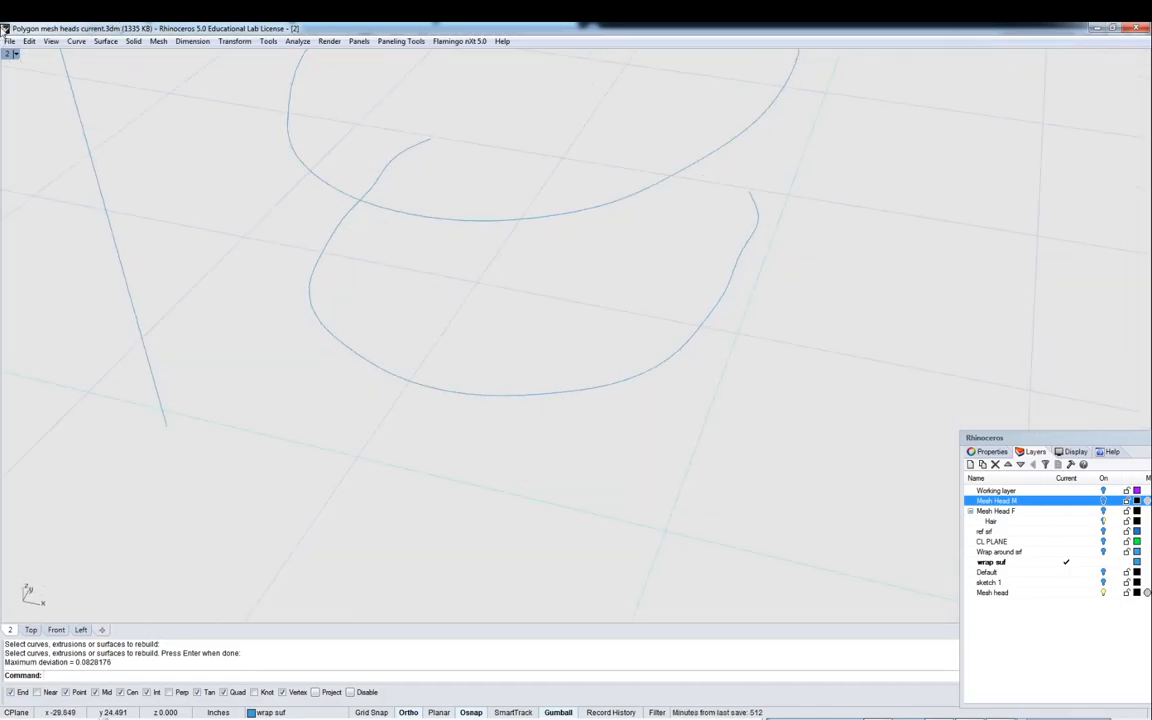
double_click(6, 55)
left_click(405, 192)
scroll(411, 197, "up", 4)
right_click_drag(416, 199, 418, 175)
scroll(515, 175, "down", 4)
right_click_drag(511, 168, 505, 136)
scroll(465, 231, "up", 4)
scroll(240, 222, "up", 4)
right_click_drag(510, 236, 334, 238)
scroll(336, 245, "down", 1)
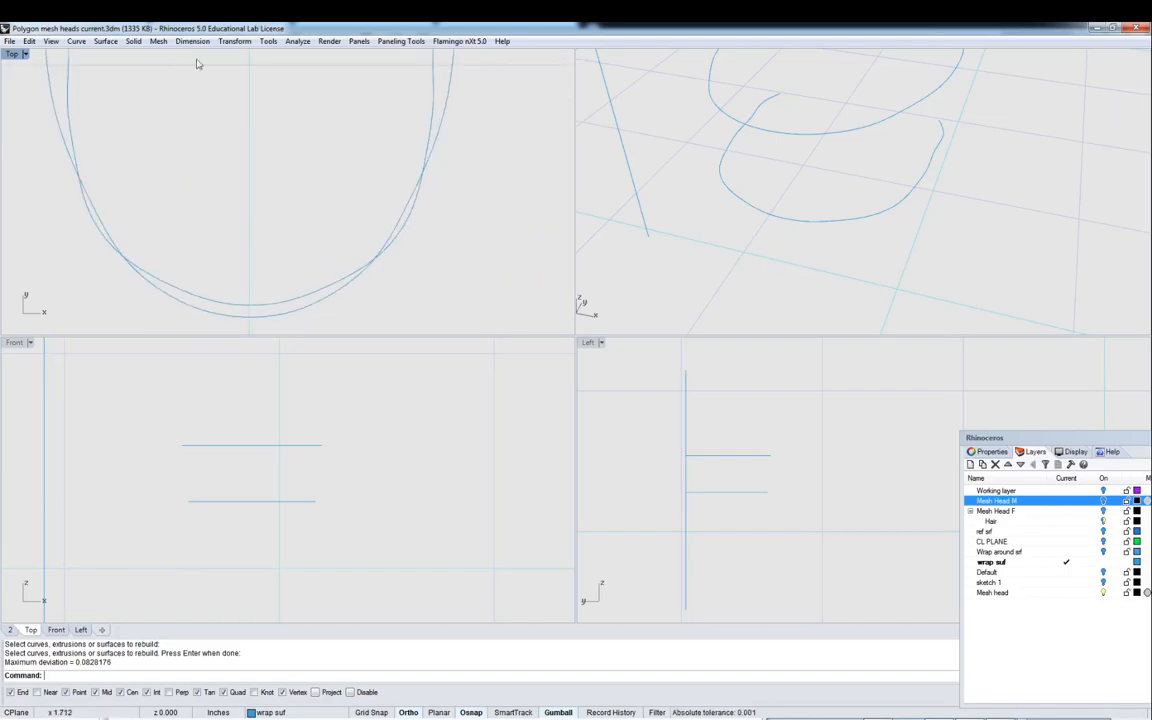
right_click_drag(712, 125, 702, 226, "shift")
right_click(728, 157)
scroll(728, 157, "down", 5)
right_click_drag(728, 157, 680, 140)
double_click(562, 54)
scroll(558, 229, "up", 6)
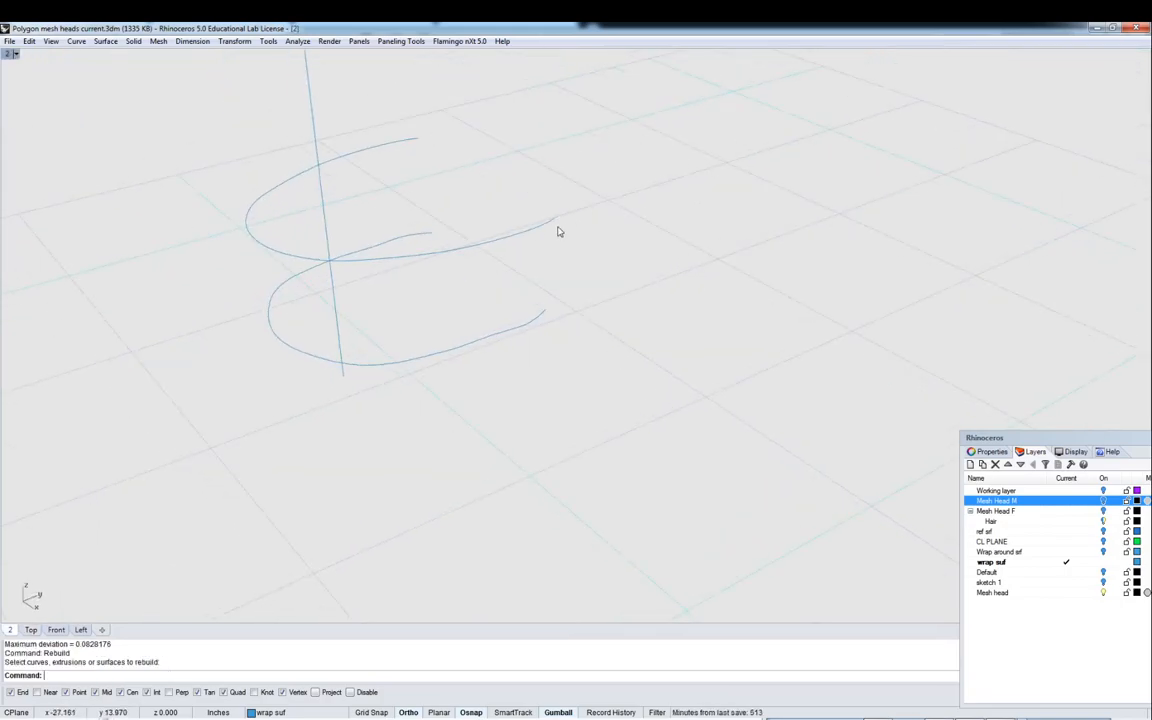
- Show the lower curve's control points and delete the two control points at its upturned end
right_click_drag(583, 277, 663, 259)
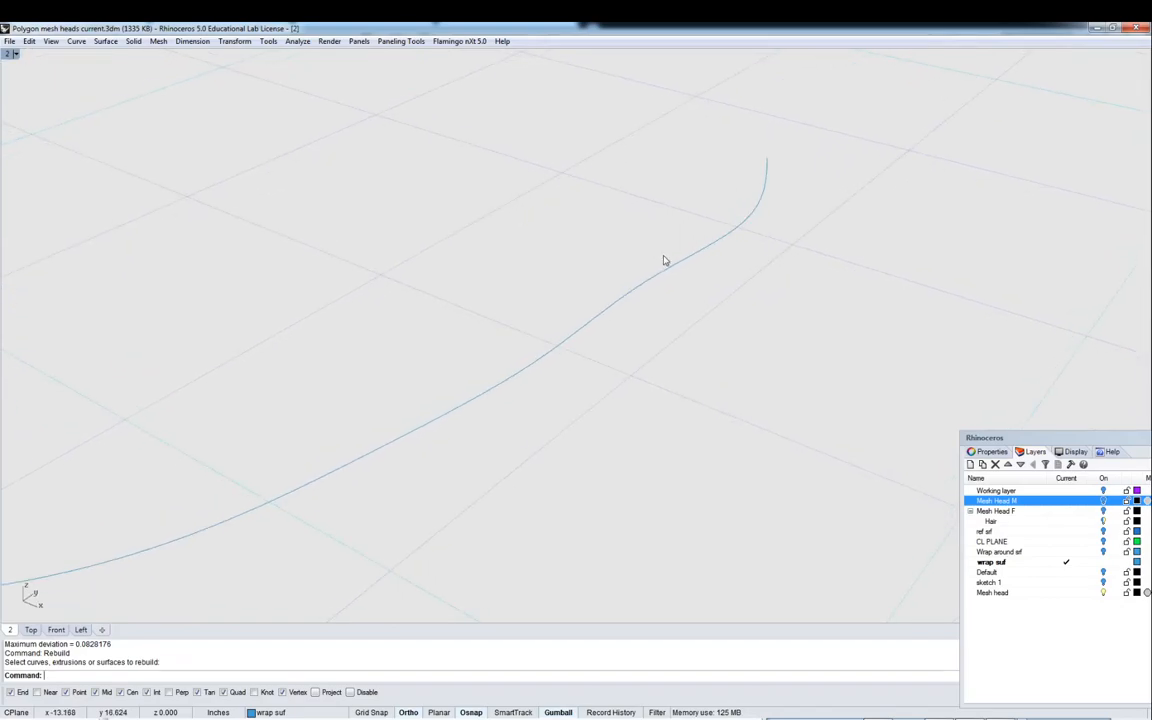
left_click(661, 277)
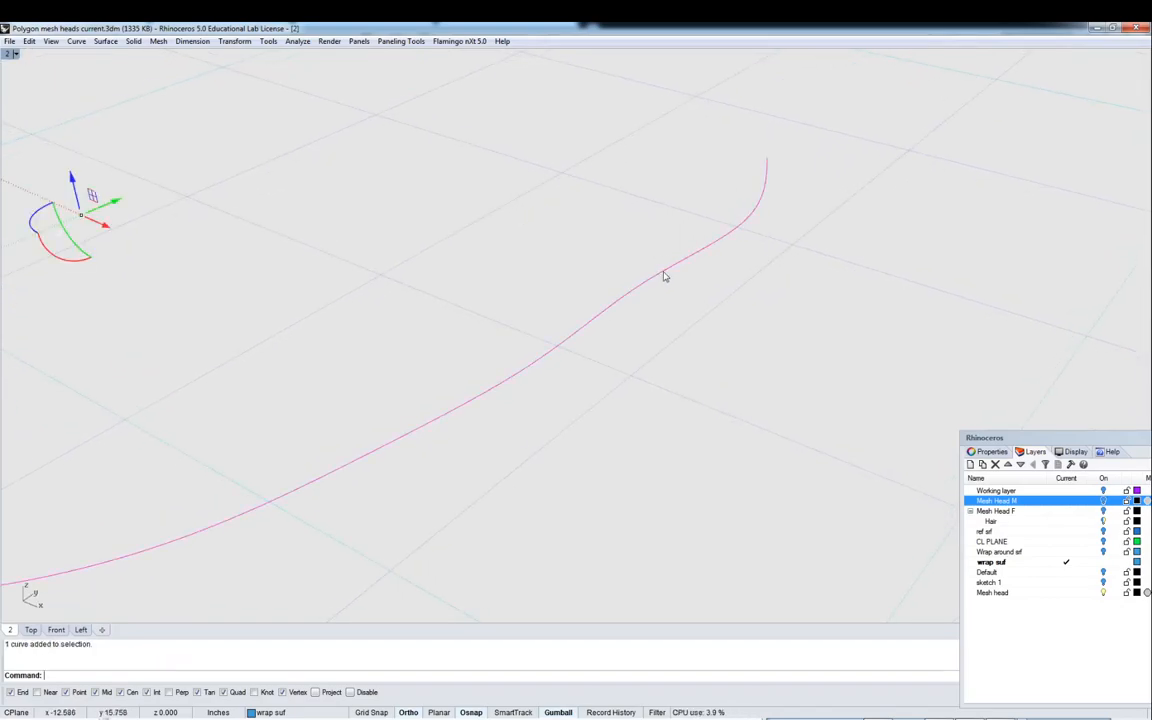
key("F10")
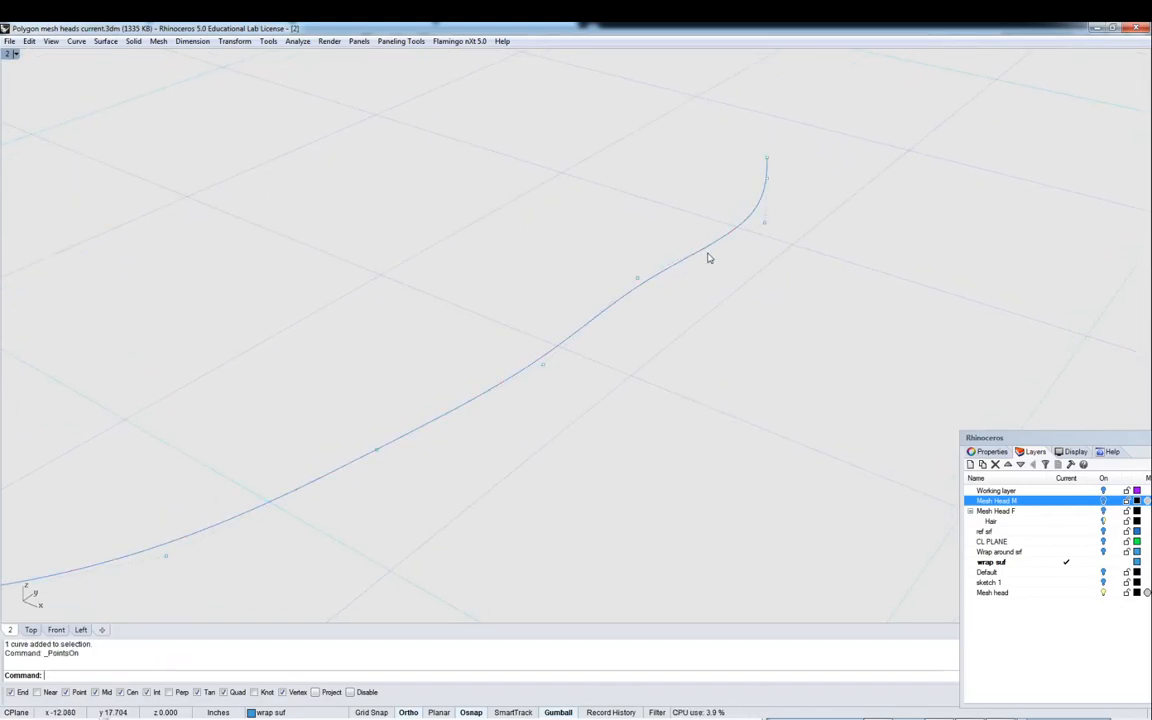
left_click(768, 228)
key("Delete")
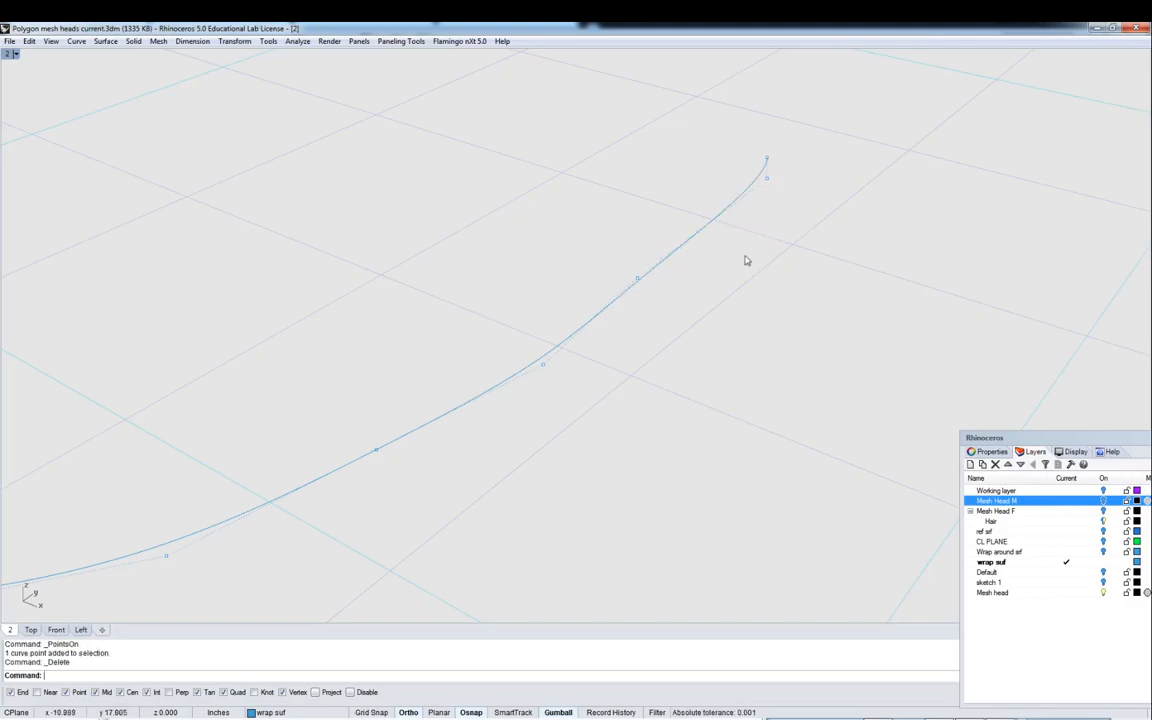
left_click(768, 159)
key("Delete")
- Nudge a control point near the lower curve's end slightly with the gumball
right_click_drag(792, 190, 549, 262)
left_click(541, 245)
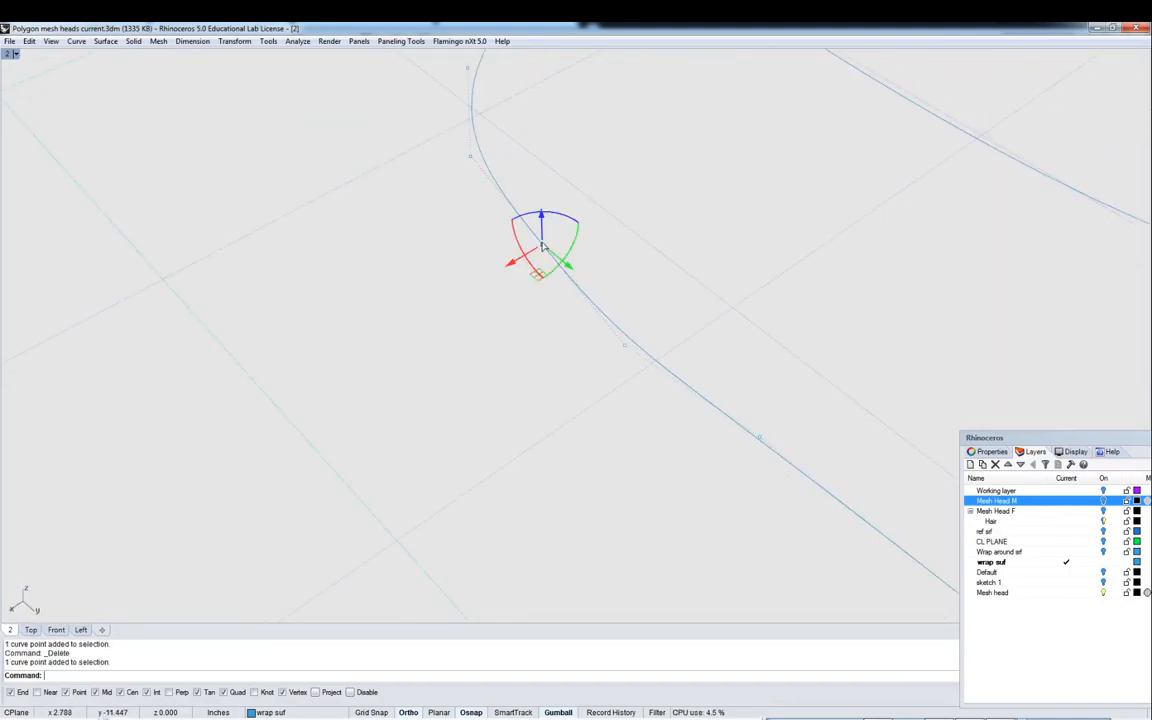
left_click_drag(515, 267, 508, 271)
left_click(614, 228)
scroll(622, 221, "down", 7)
right_click_drag(622, 220, 895, 319)
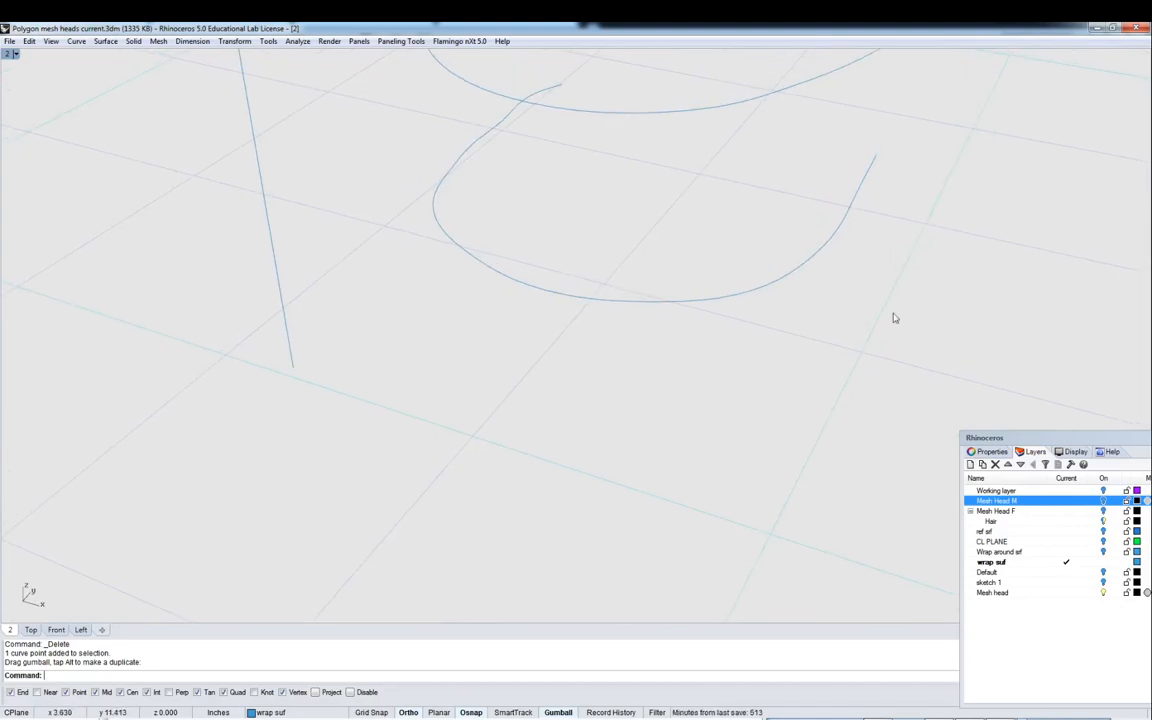
- Turn on the CL PLANE layer to show the centerline plane
left_click(1104, 541)
right_click_drag(576, 316, 627, 273)
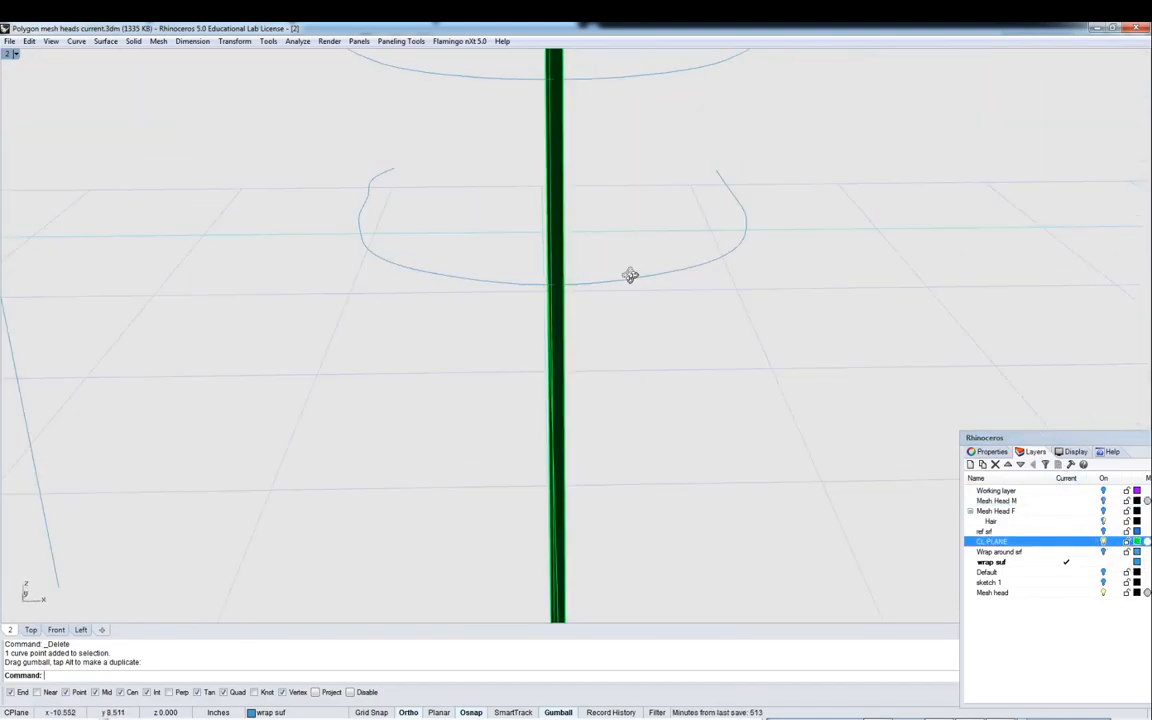
double_click(7, 55)
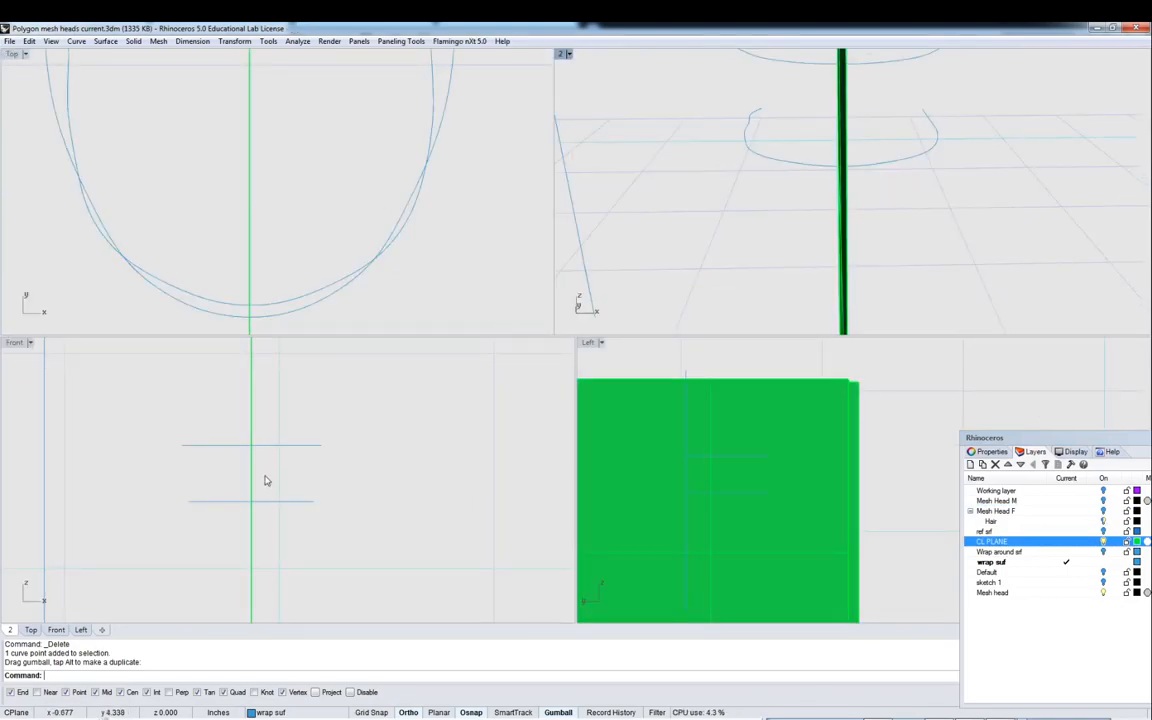
right_click_drag(276, 465, 314, 446)
scroll(314, 446, "up", 2)
left_click(901, 158)
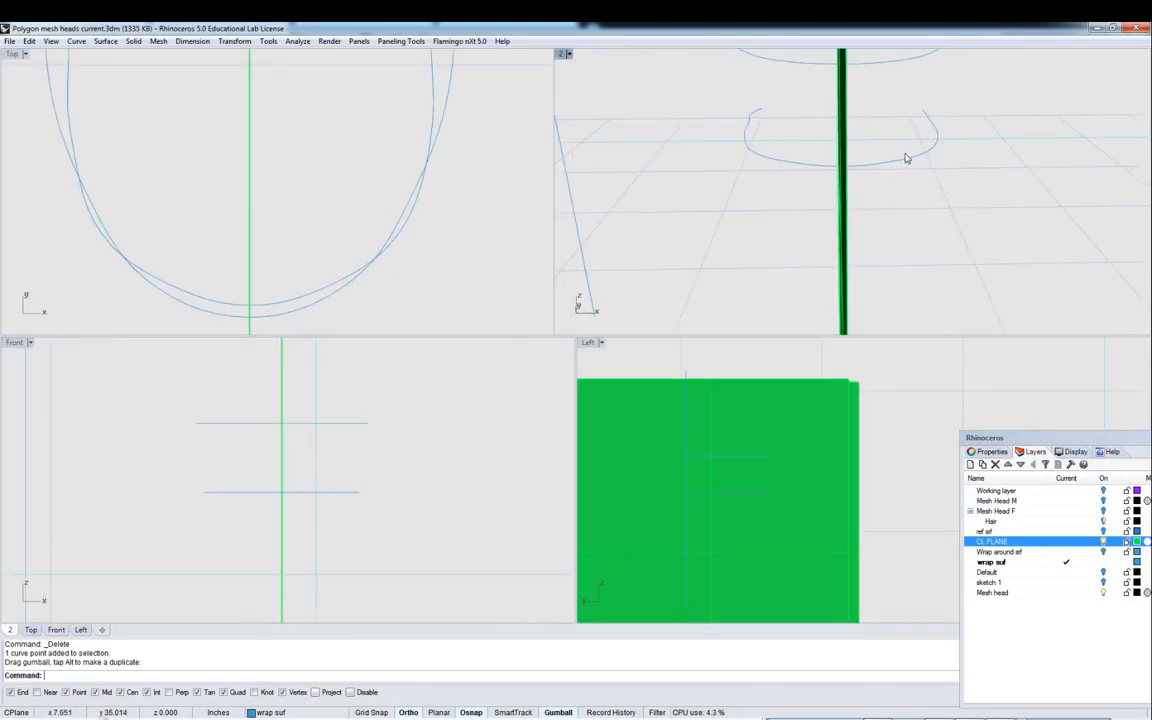
left_click(910, 158)
key("Escape")
- Trim away the left halves of both frame curves using the centerline plane as the cutting object
left_click(345, 412)
type("TR")
key("Return")
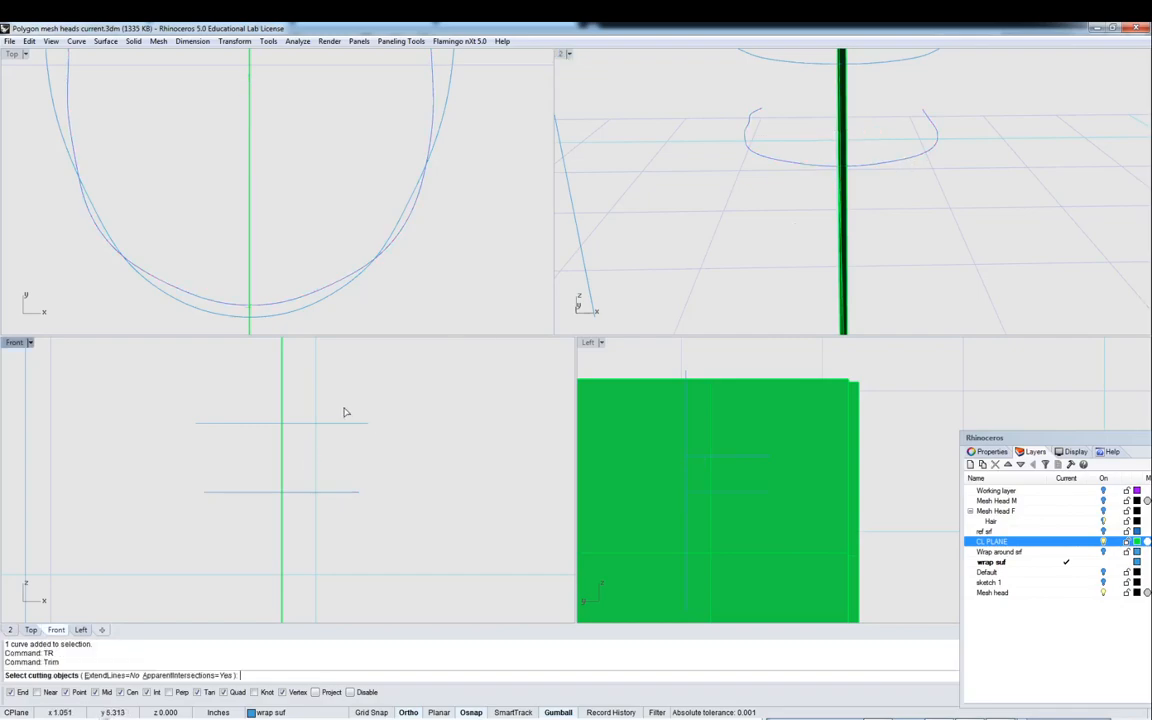
left_click(282, 410)
key("Return")
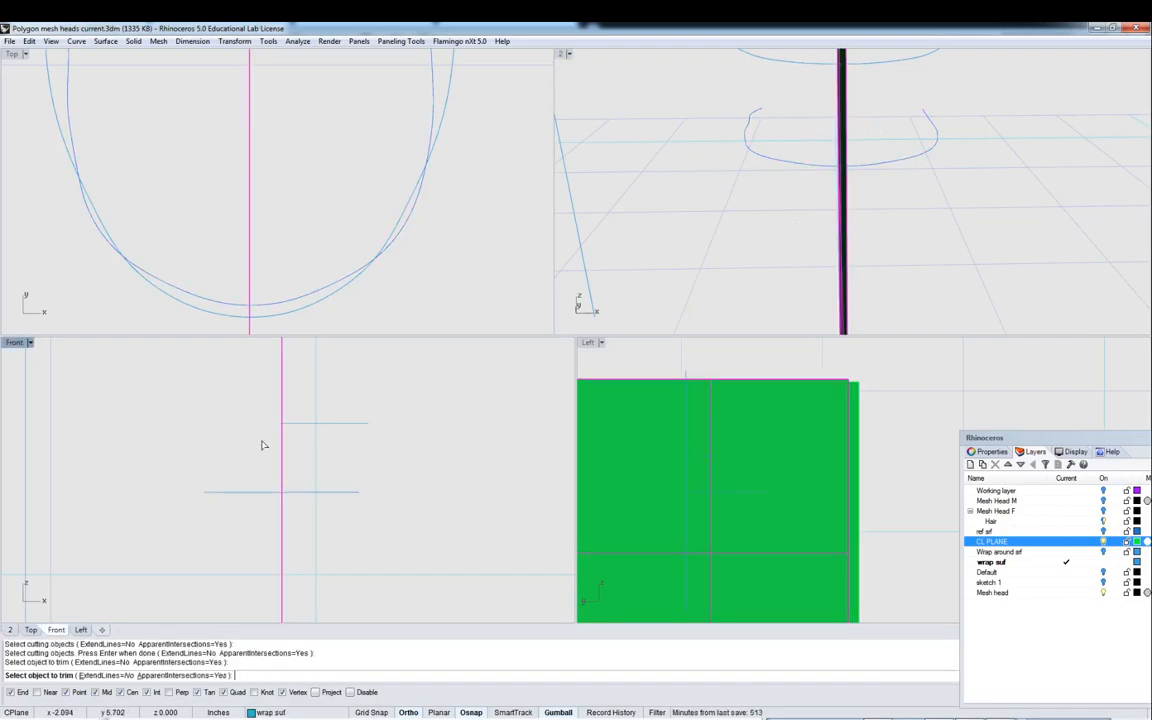
left_click(258, 491)
left_click(258, 491)
key("Return")
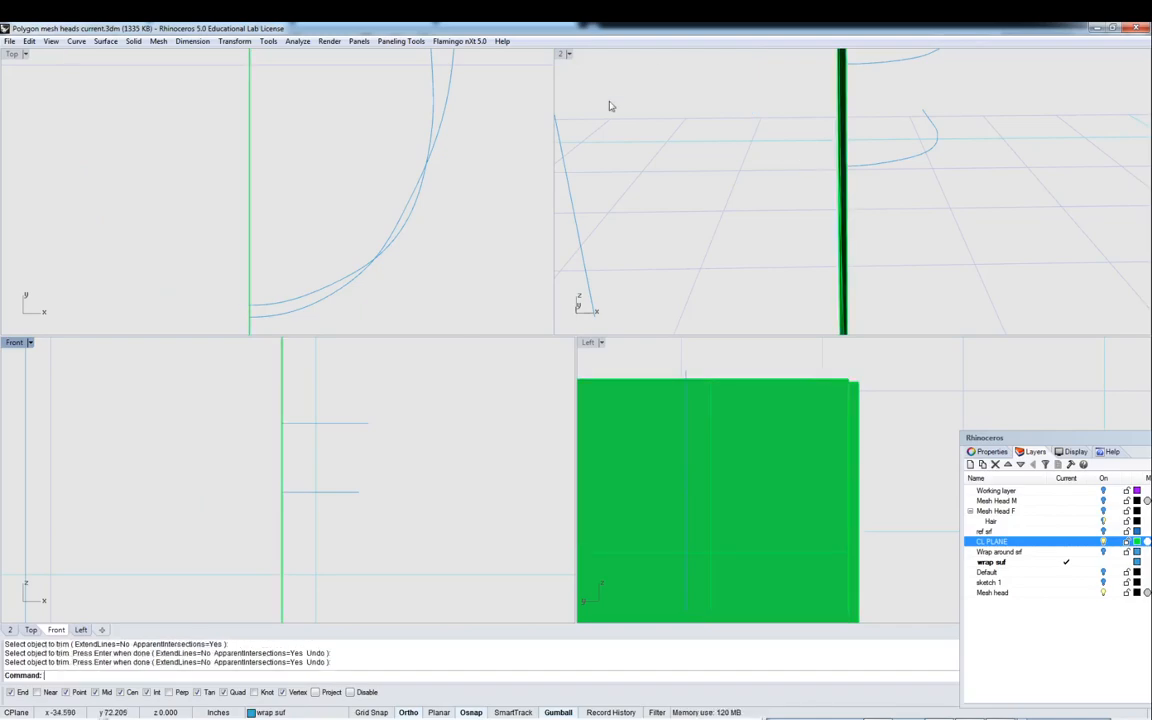
- Mirror both half curves as copies across a vertical mirror line at the centerline
double_click(565, 55)
right_click_drag(565, 58, 648, 102)
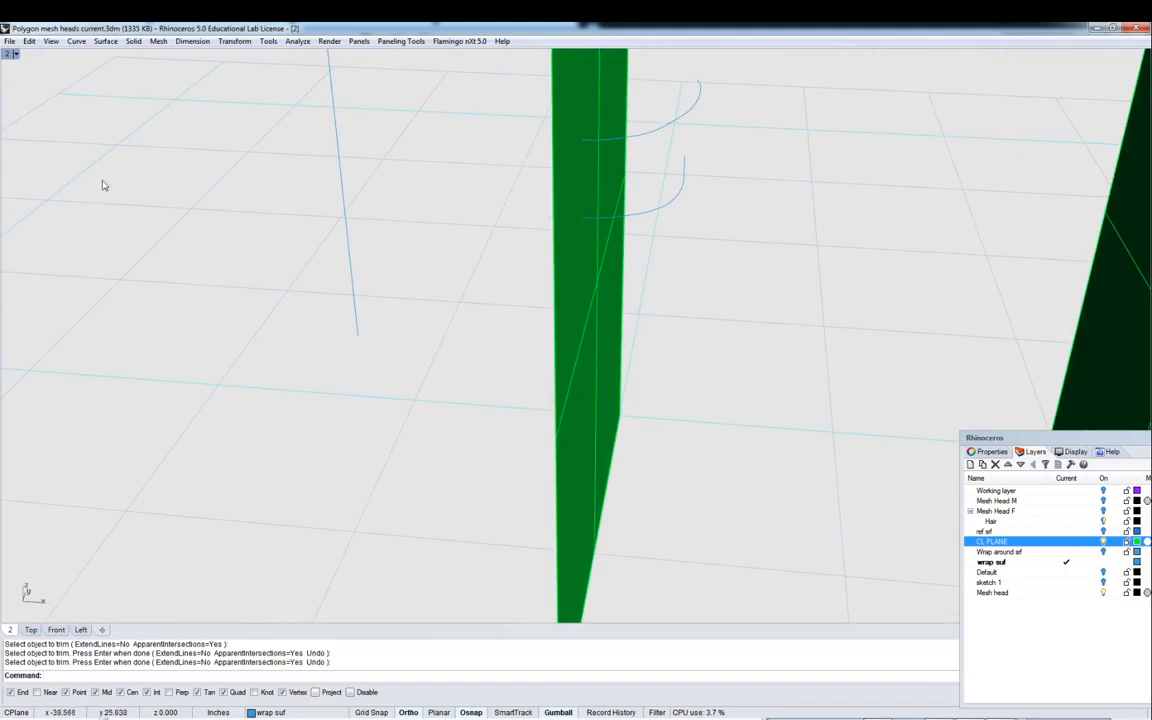
double_click(8, 56)
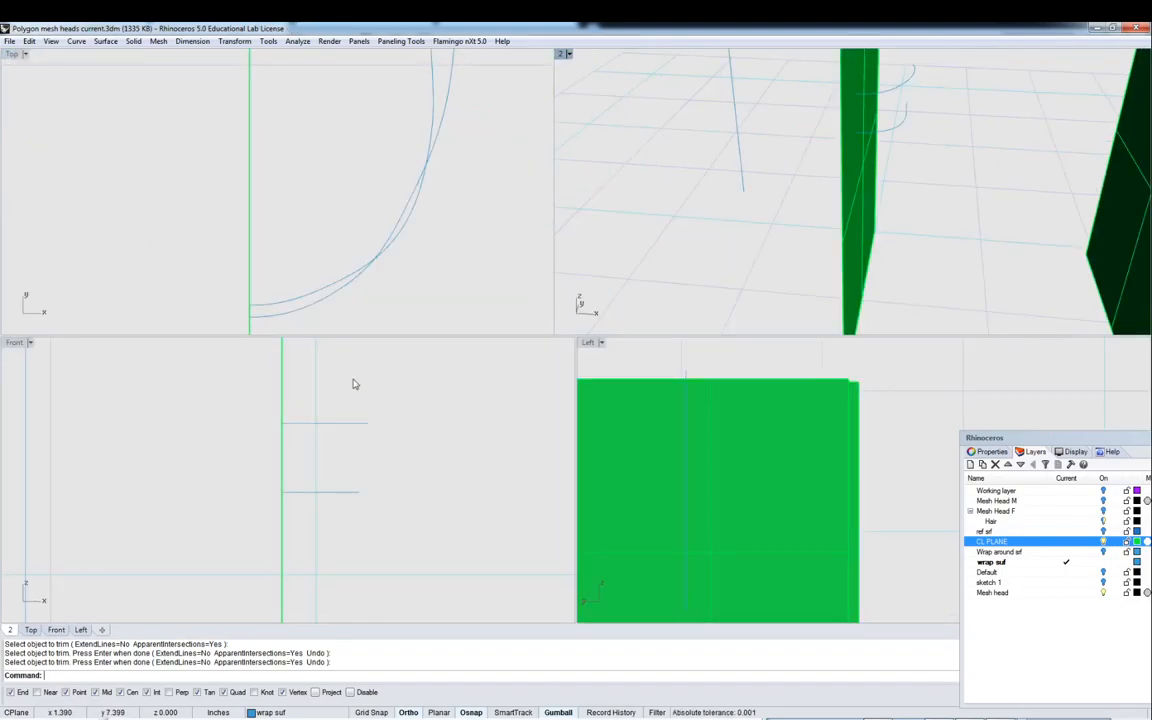
type("mi")
key("Return")
left_click(347, 423)
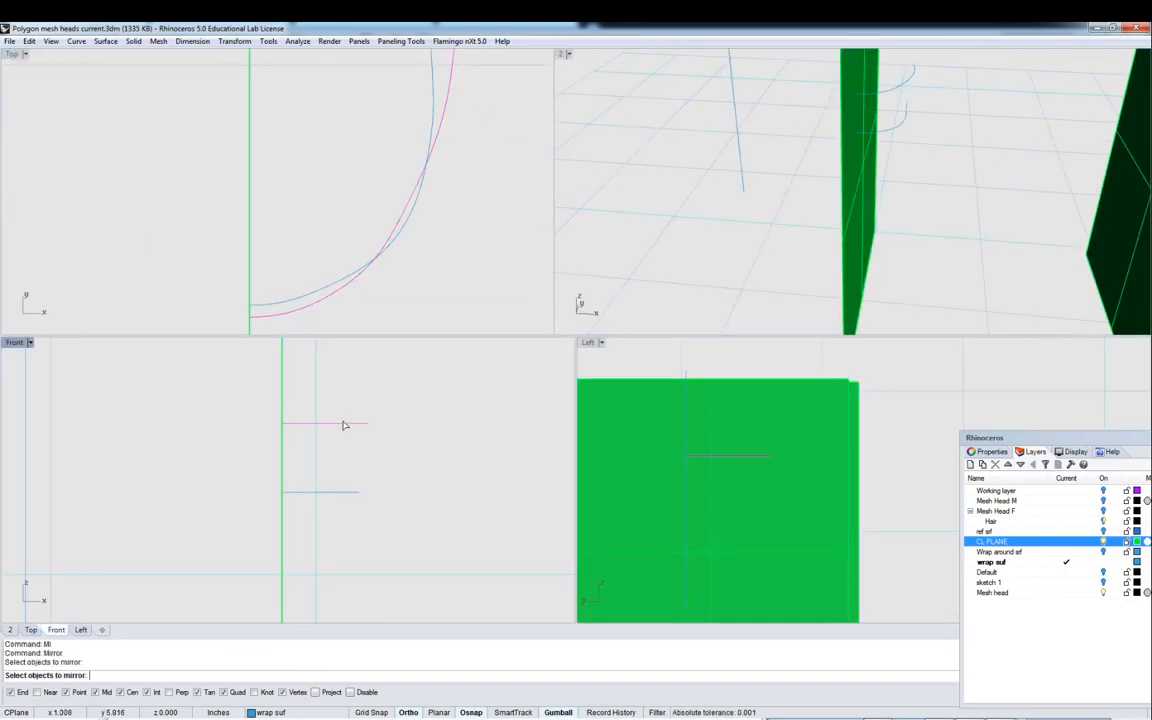
left_click(350, 492)
scroll(362, 475, "down", 4)
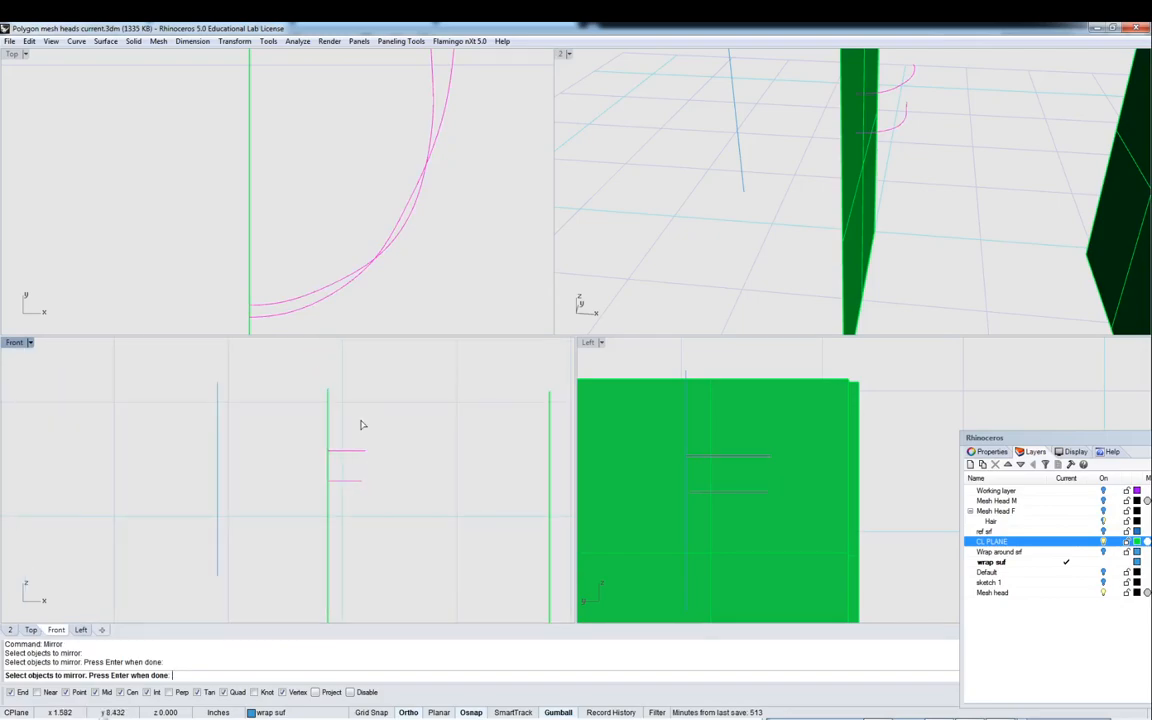
key("Return")
left_click(325, 386)
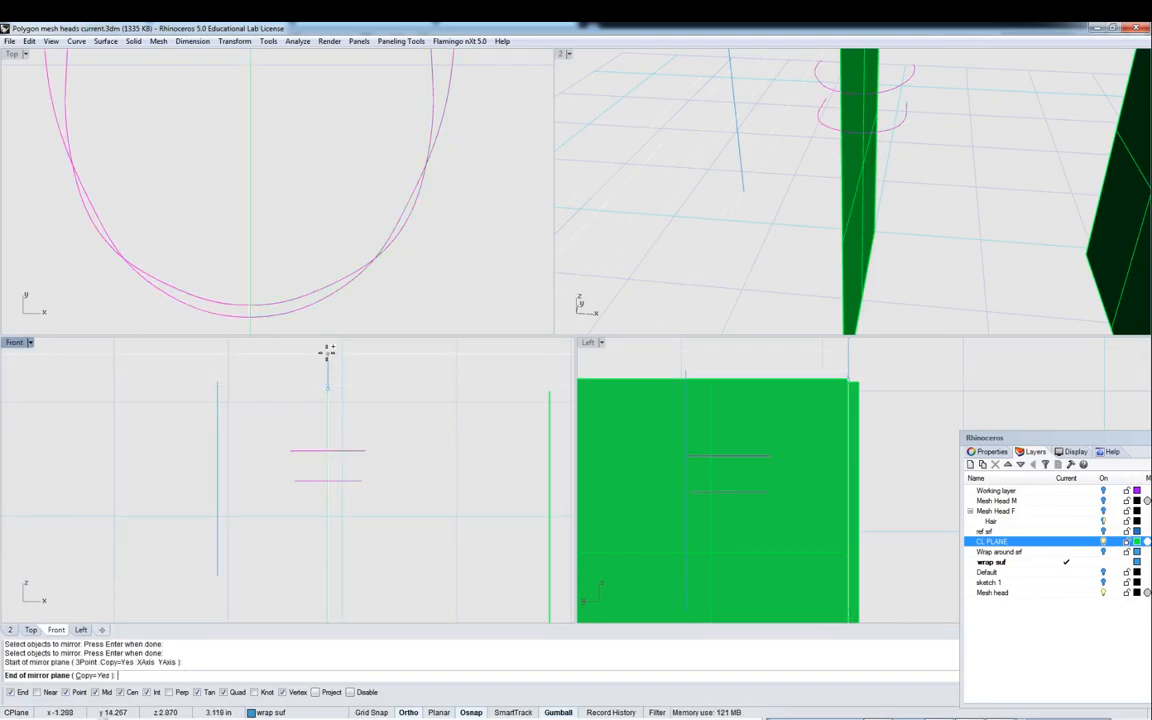
left_click(326, 352)
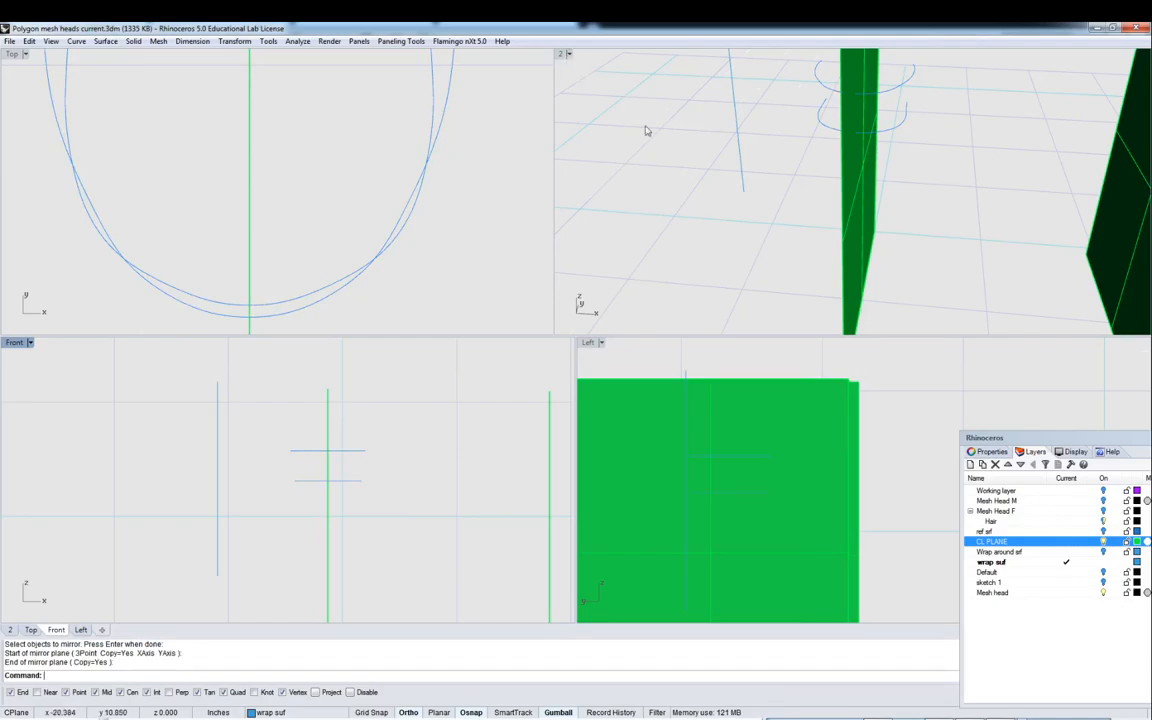
- Turn off the CL PLANE layer
left_click(1103, 543)
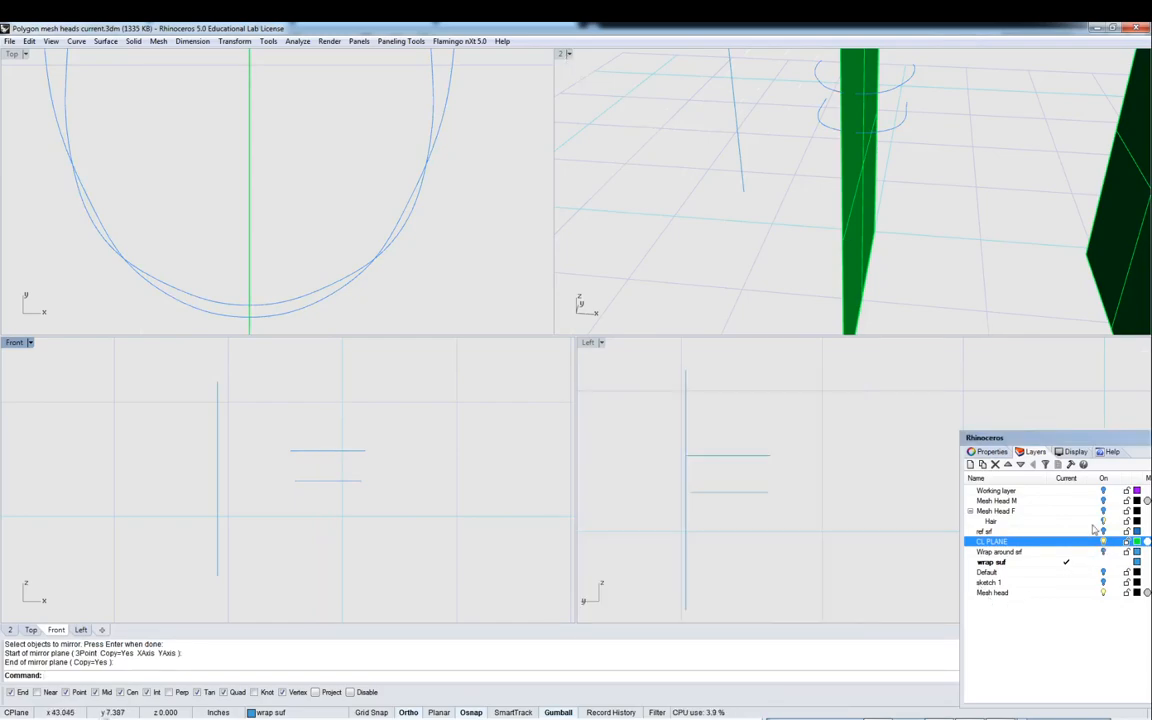
double_click(564, 55)
right_click_drag(566, 89, 565, 230)
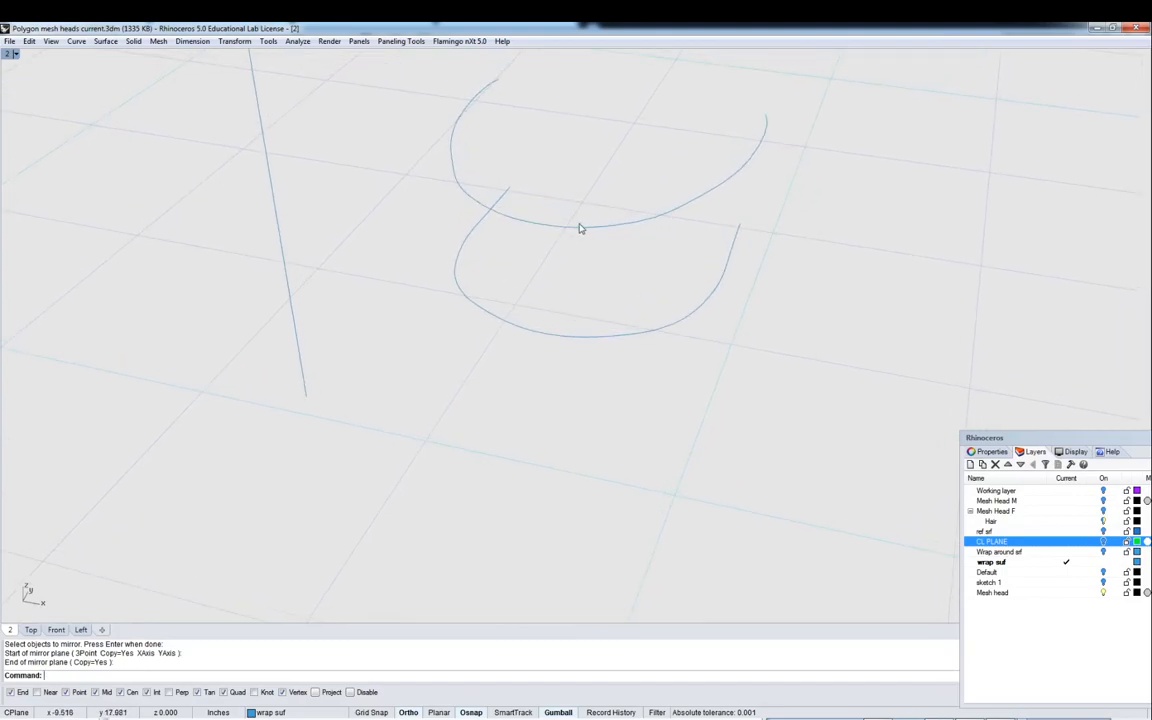
- Join the two halves of the upper frame curve into one curve
type("j")
key("Return")
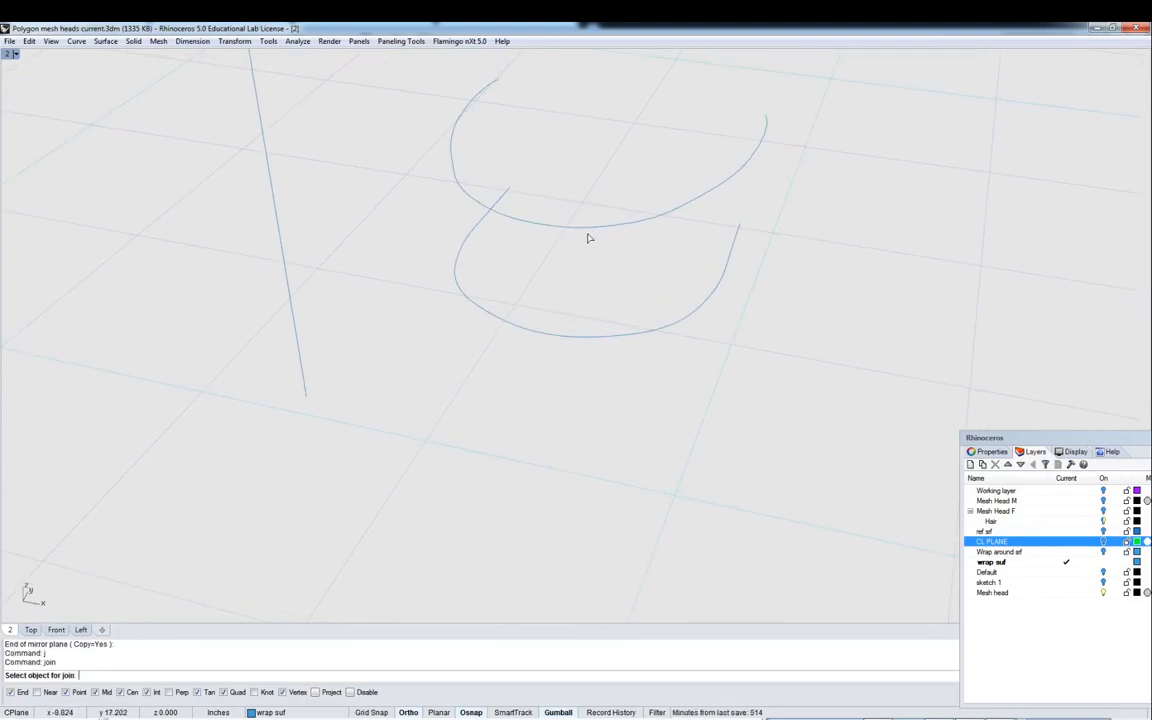
left_click(578, 233)
left_click(532, 229)
key("Return")
- Join the two halves of the lower frame curve into one curve
type("j")
key("Return")
left_click(563, 337)
left_click(532, 337)
key("Return")
- Show the Mesh Head M layer to check the frame curves against the head, then hide it again
right_click_drag(807, 303, 625, 328)
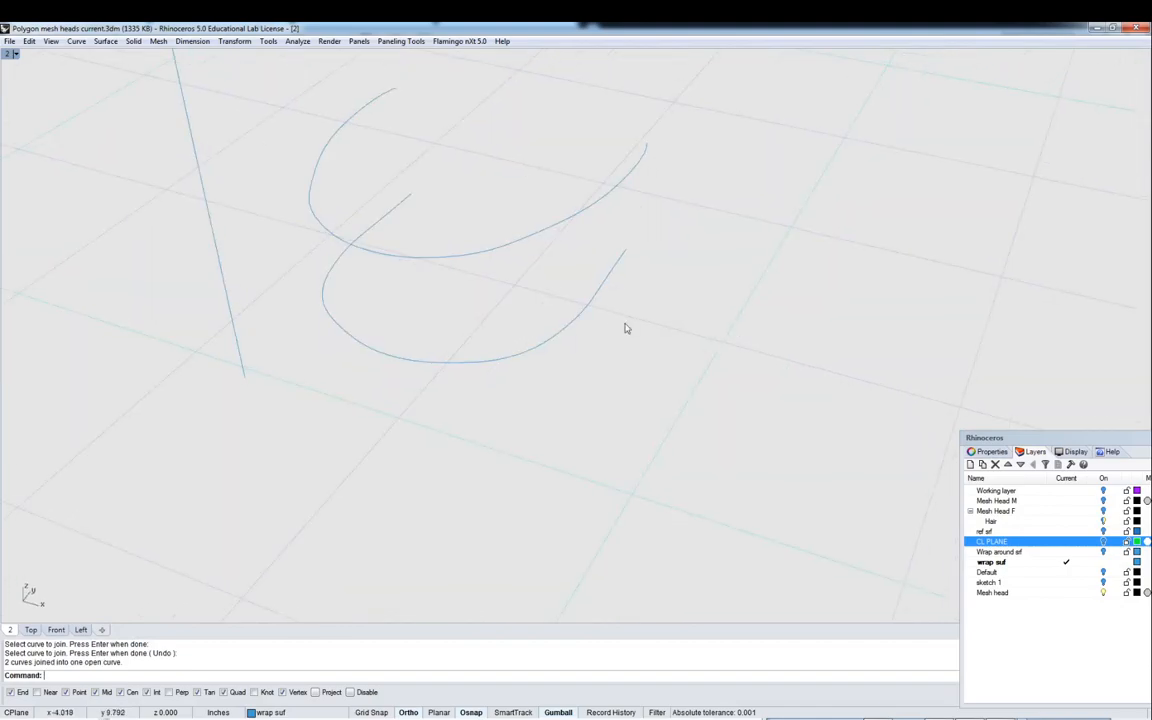
left_click(1104, 501)
right_click_drag(560, 250, 500, 163)
type("j")
key("Return")
right_click_drag(320, 152, 384, 219)
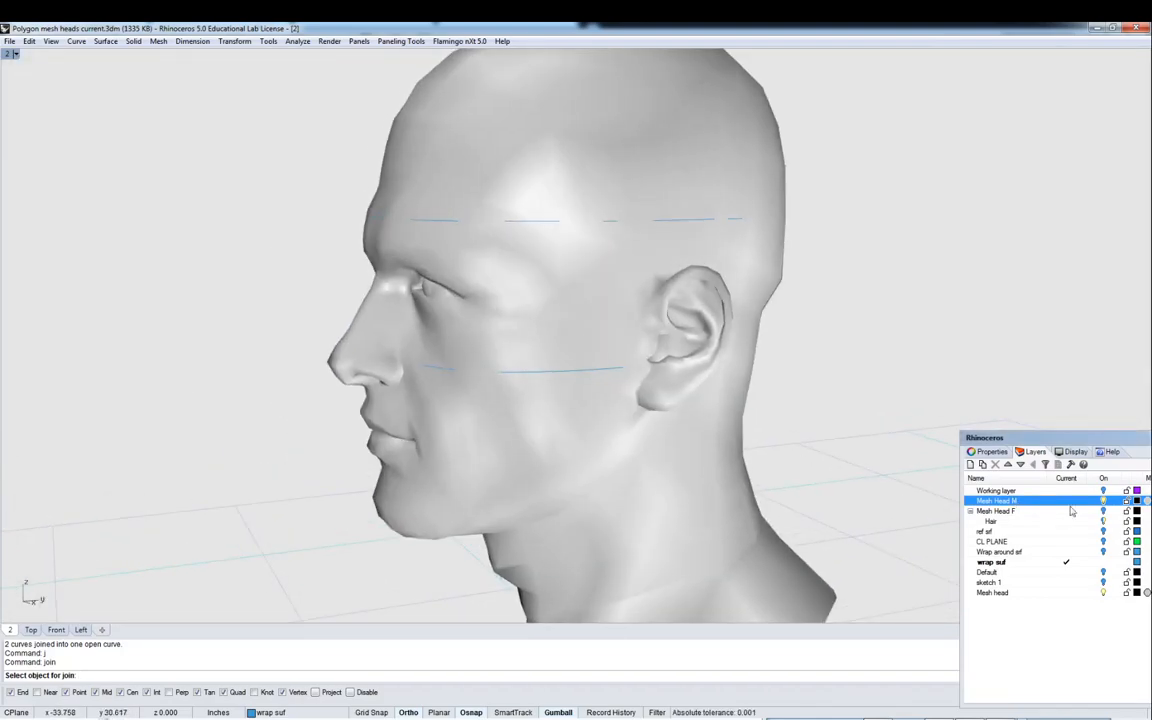
left_click(1103, 501)
right_click_drag(784, 237, 759, 327)
key("Escape")
- Draw a line from the end of the lower frame curve to the end of the upper frame curve
type("L")
key("Return")
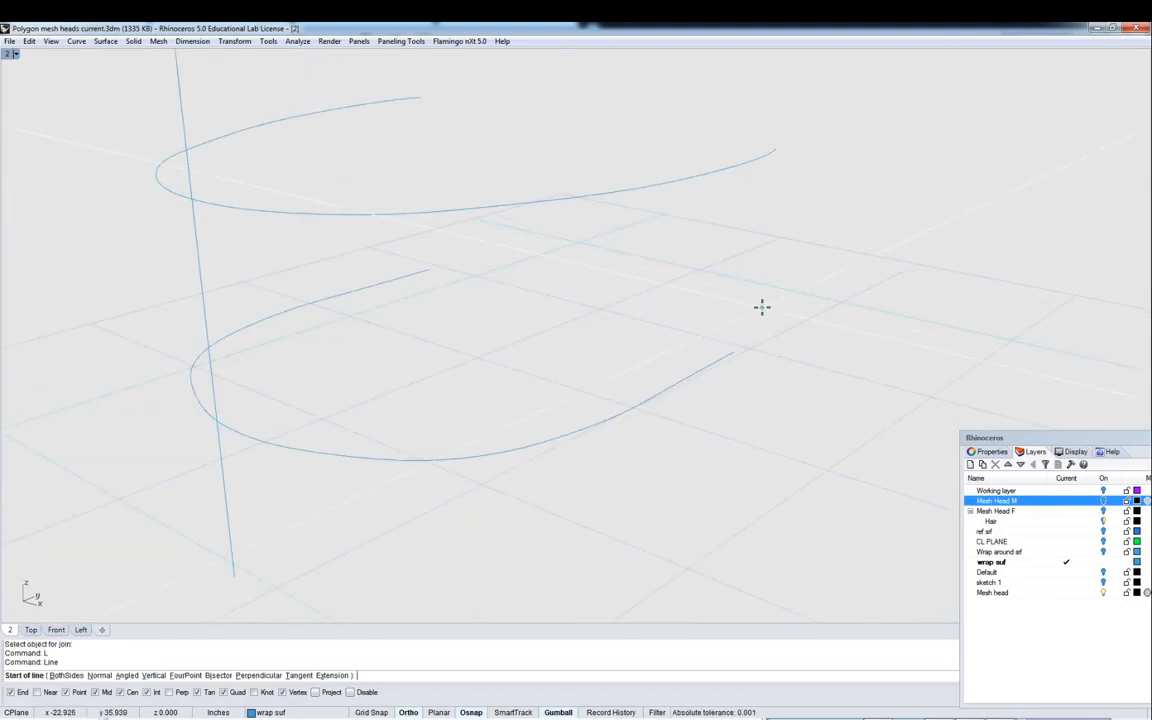
left_click(733, 352)
left_click(782, 154)
right_click_drag(782, 154, 641, 262)
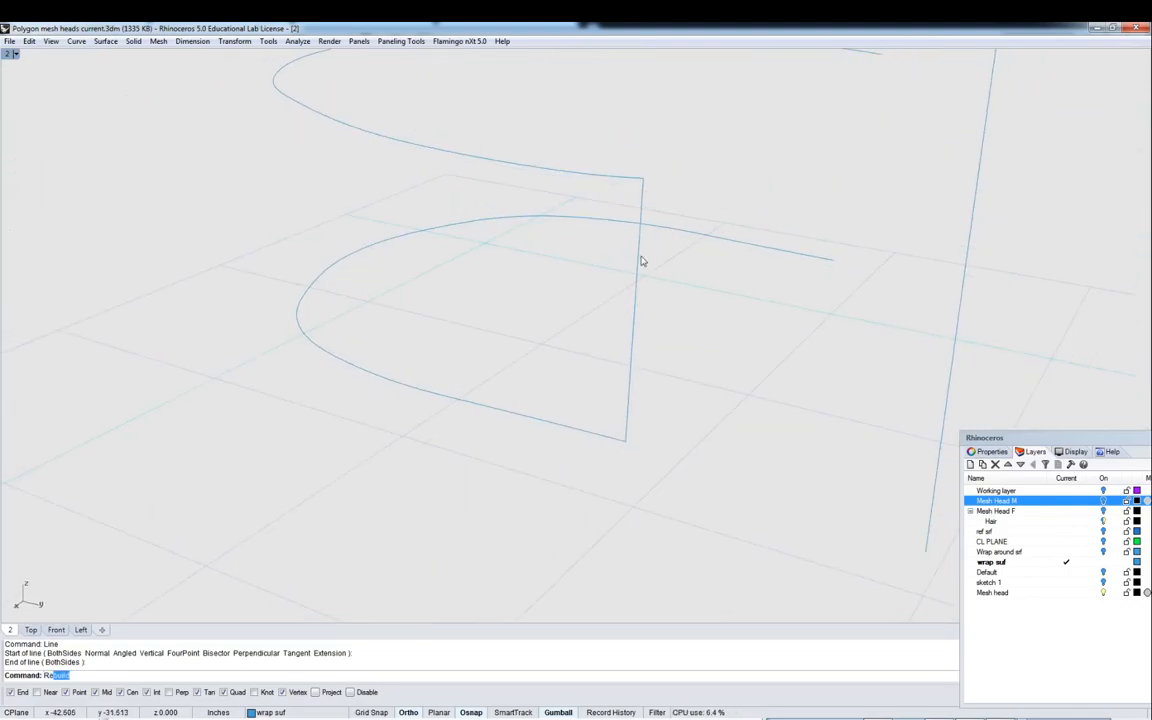
- Rebuild the connecting line with a point count of 4 at degree 3
key("Return")
left_click(639, 258)
key("Return")
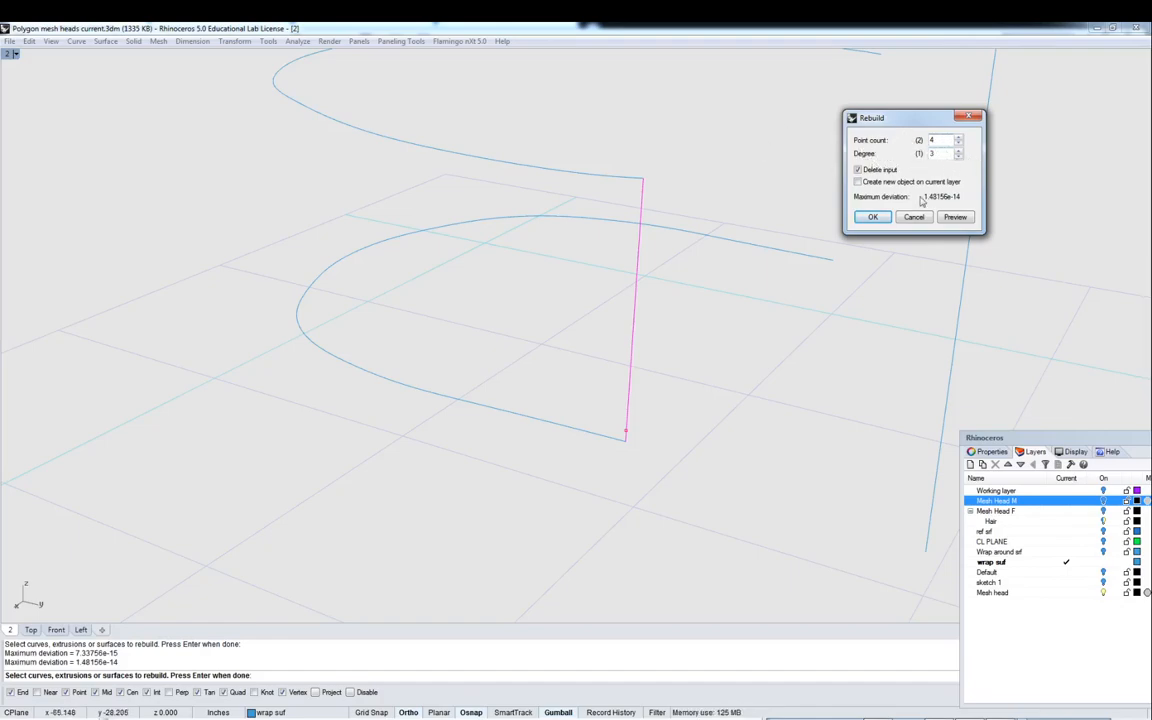
left_click(874, 218)
right_click_drag(769, 306, 580, 283)
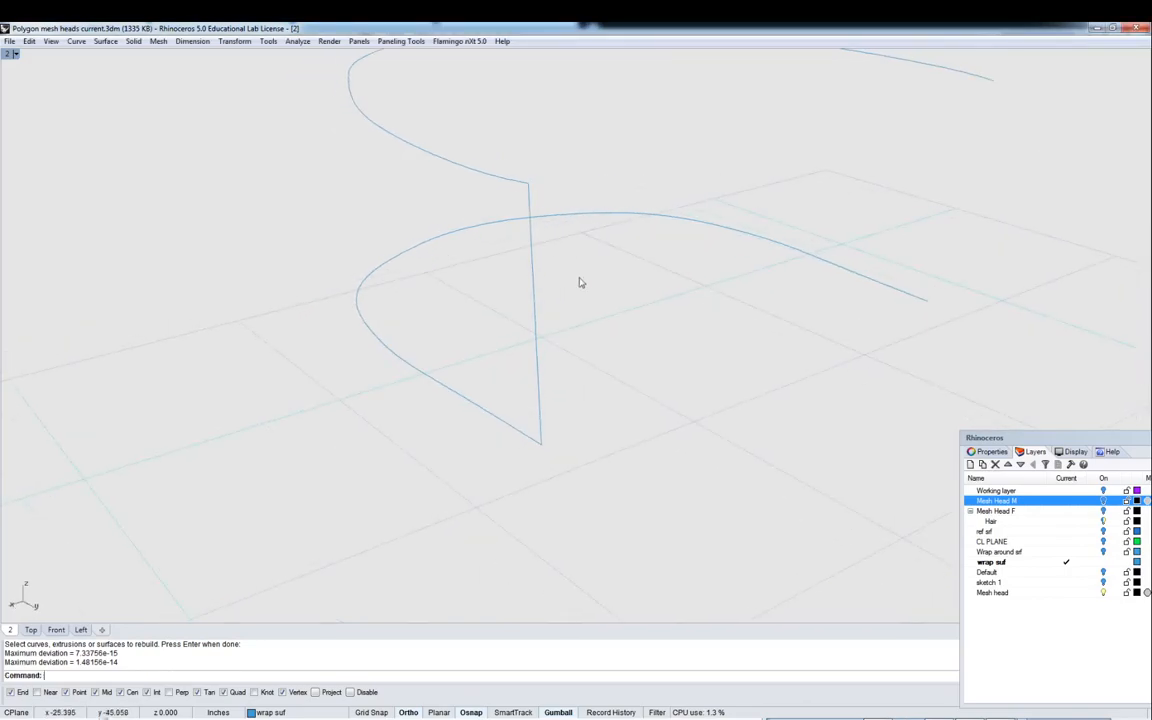
- Select the connecting side line, turn on its control points, and move the middle points to bow the line into a curve
left_click(531, 285)
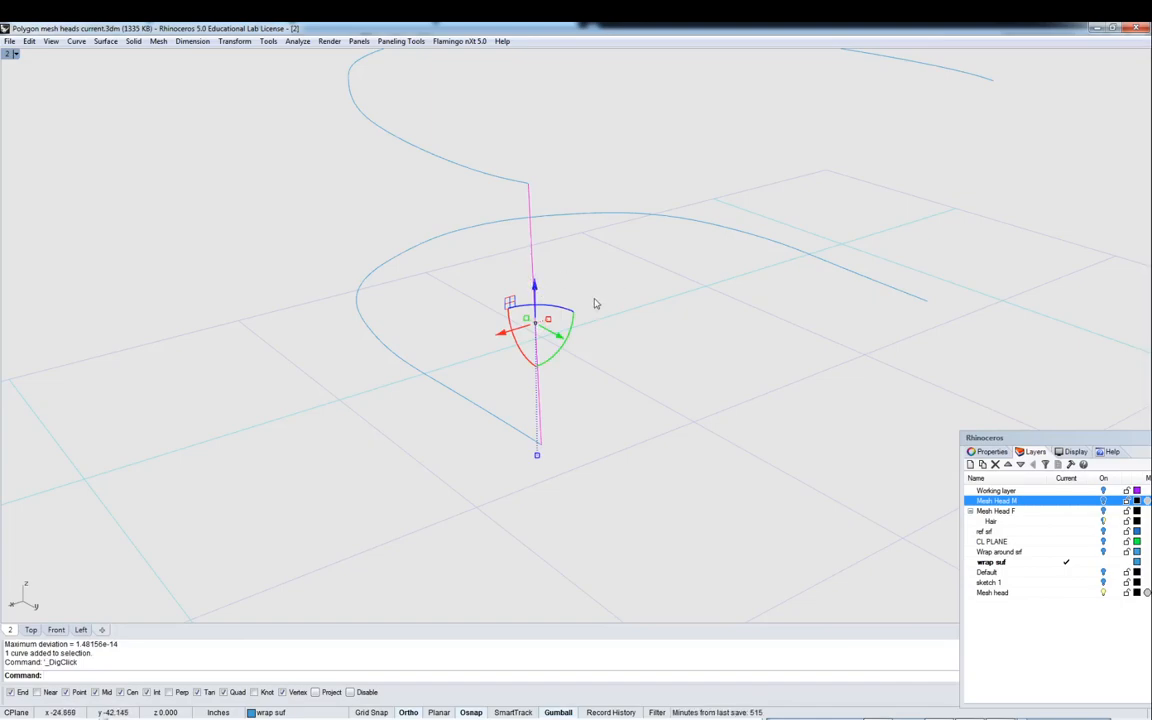
right_click_drag(589, 293, 637, 233)
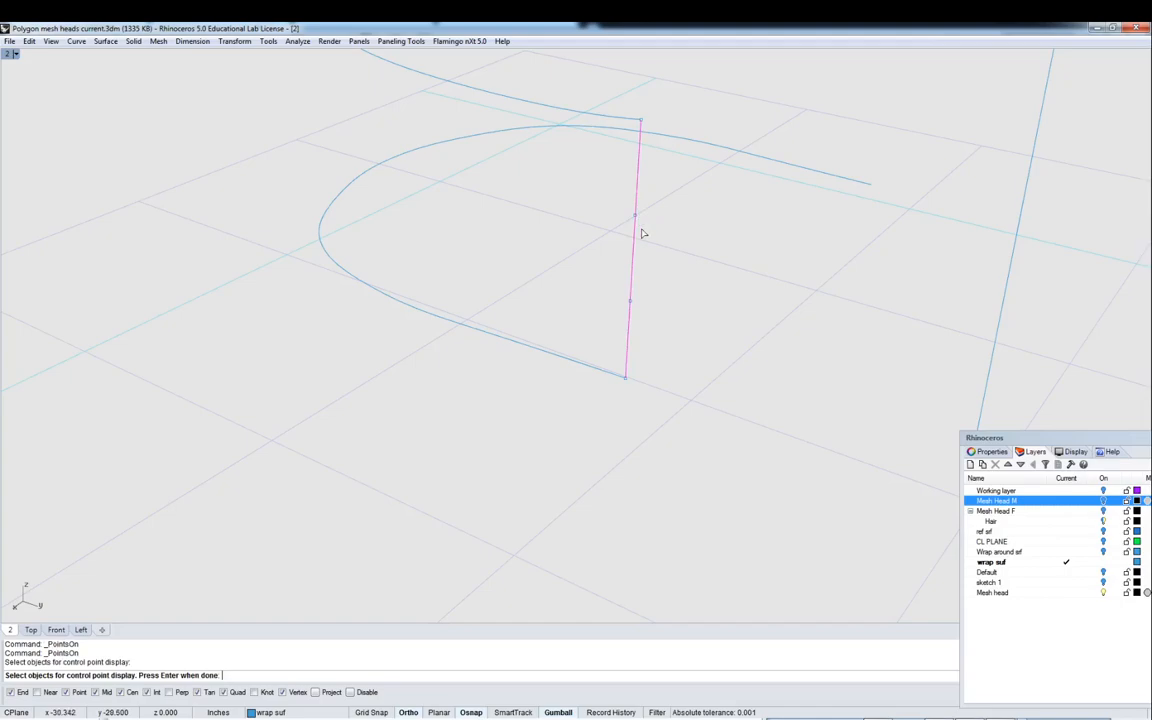
left_click(631, 304)
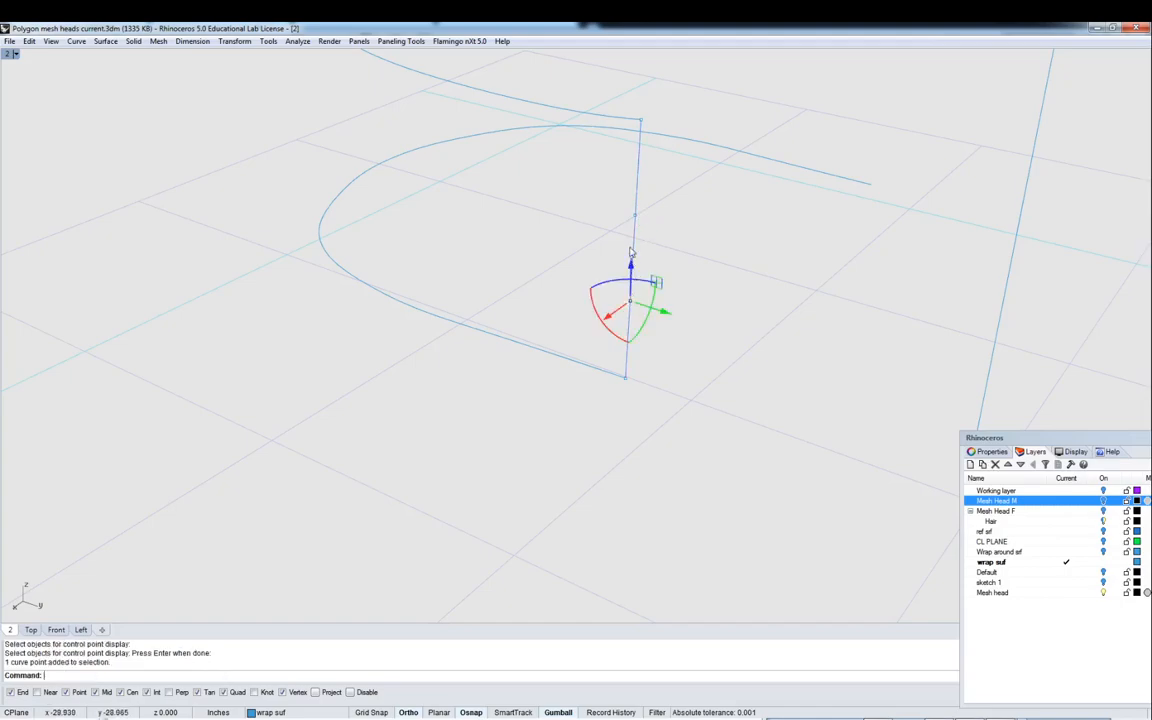
left_click(633, 216, "shift")
left_click_drag(612, 281, 596, 293)
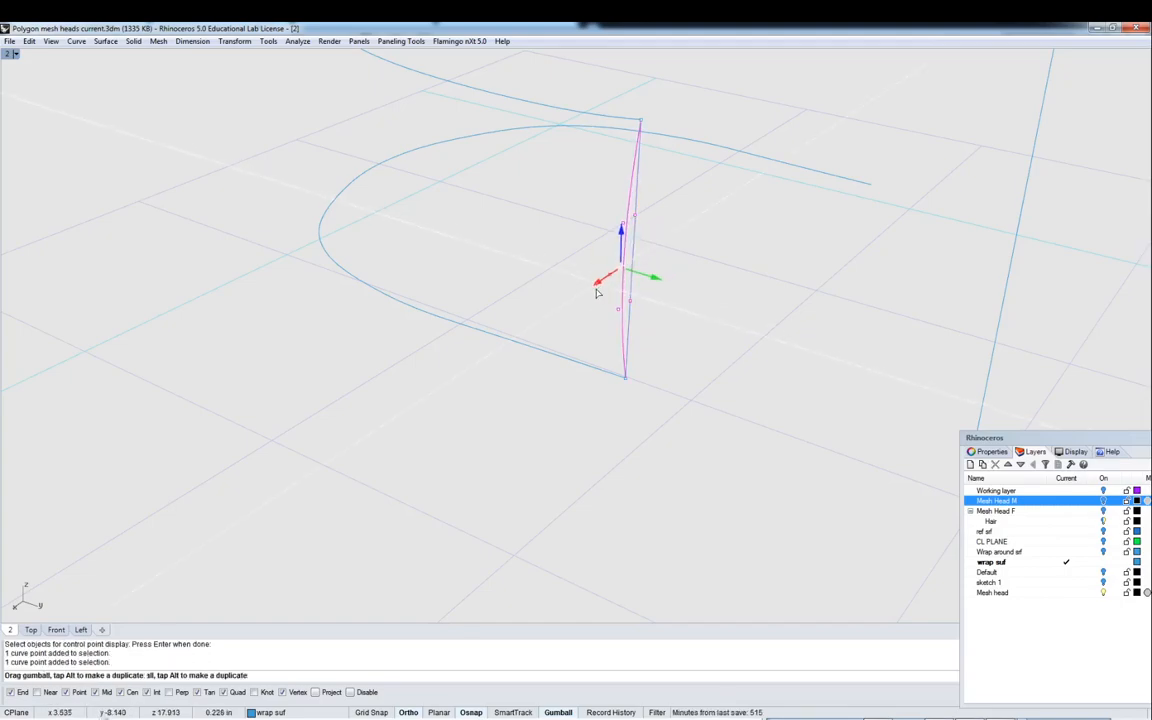
right_click_drag(590, 290, 438, 241)
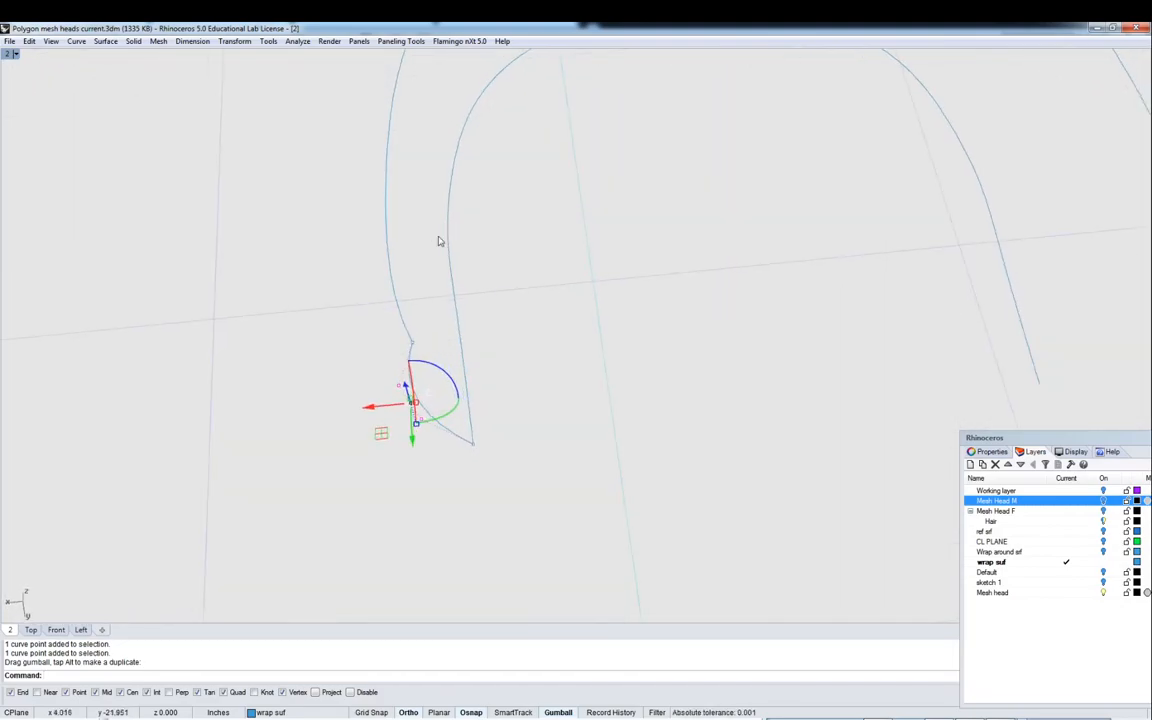
right_click_drag(351, 420, 741, 153)
right_click_drag(743, 281, 634, 303)
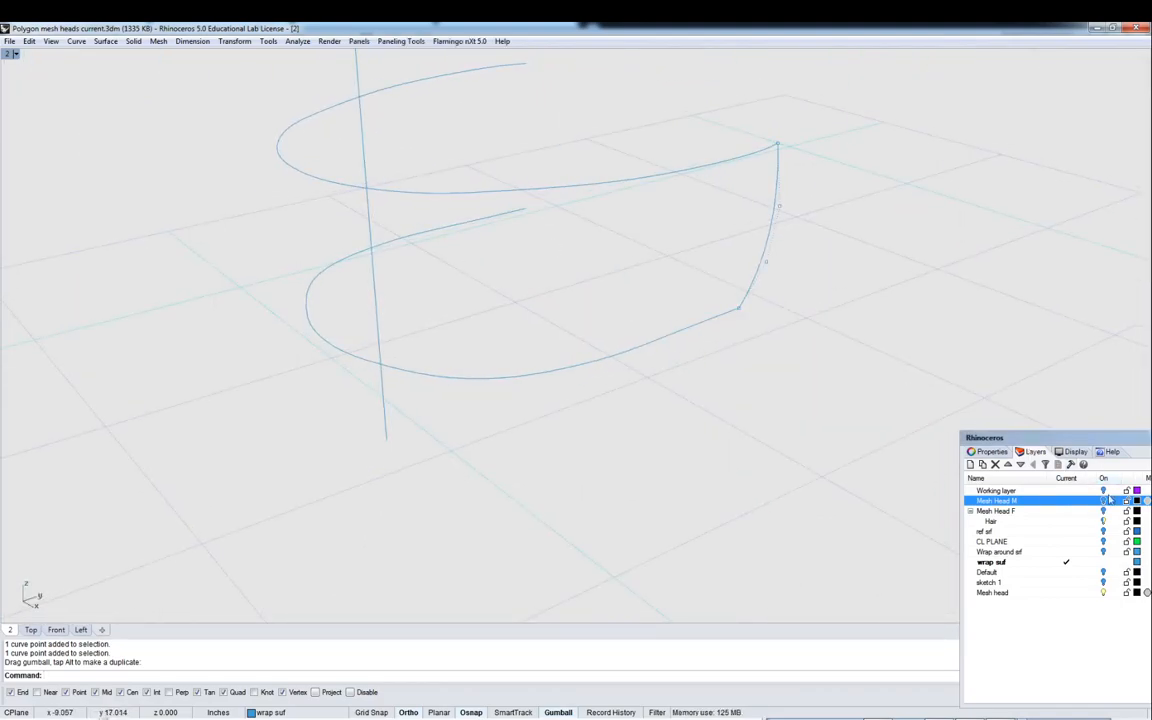
- Show the CL PLANE layer, mirror the side curve across the centre plane as a copy, then hide the CL PLANE layer again
left_click(1104, 542)
right_click_drag(726, 346, 738, 261)
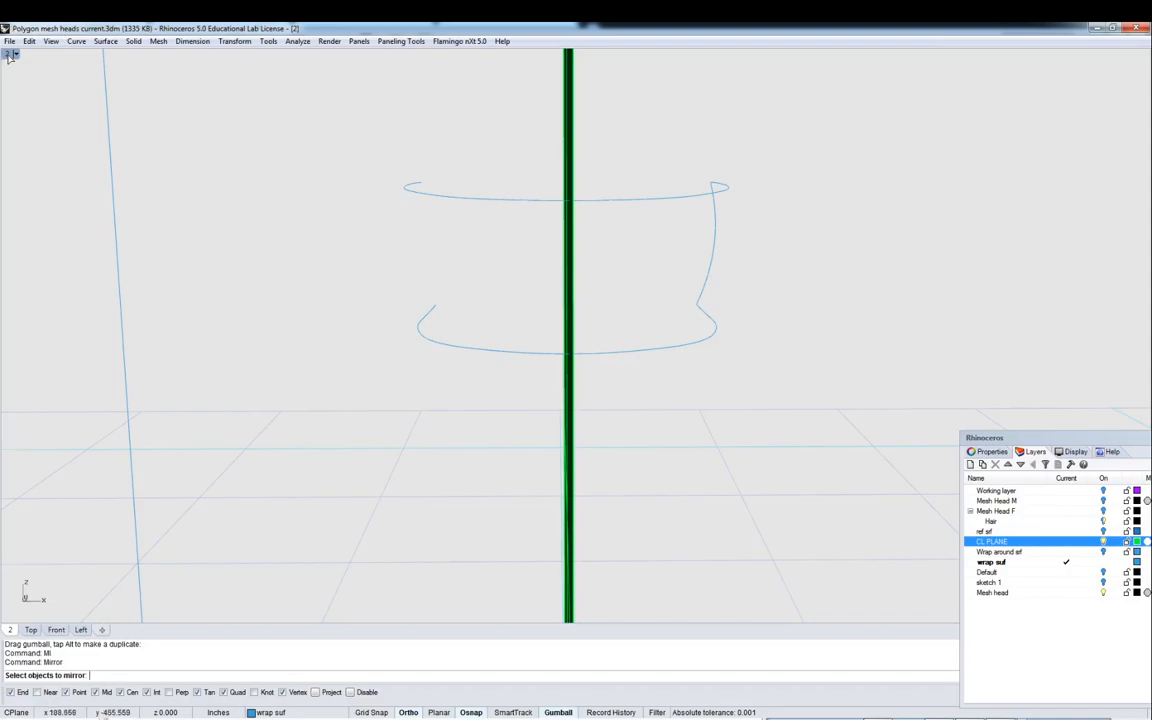
double_click(9, 56)
right_click_drag(357, 450, 394, 438)
scroll(394, 438, "up", 10)
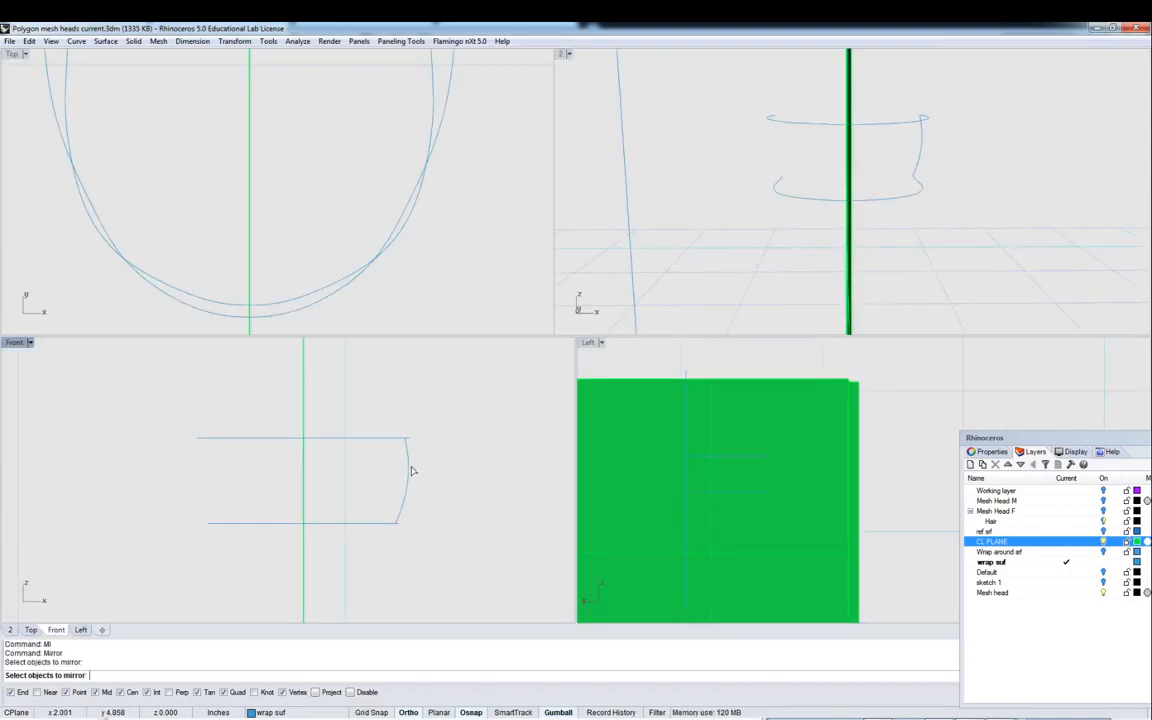
key("Return")
scroll(411, 430, "down", 5)
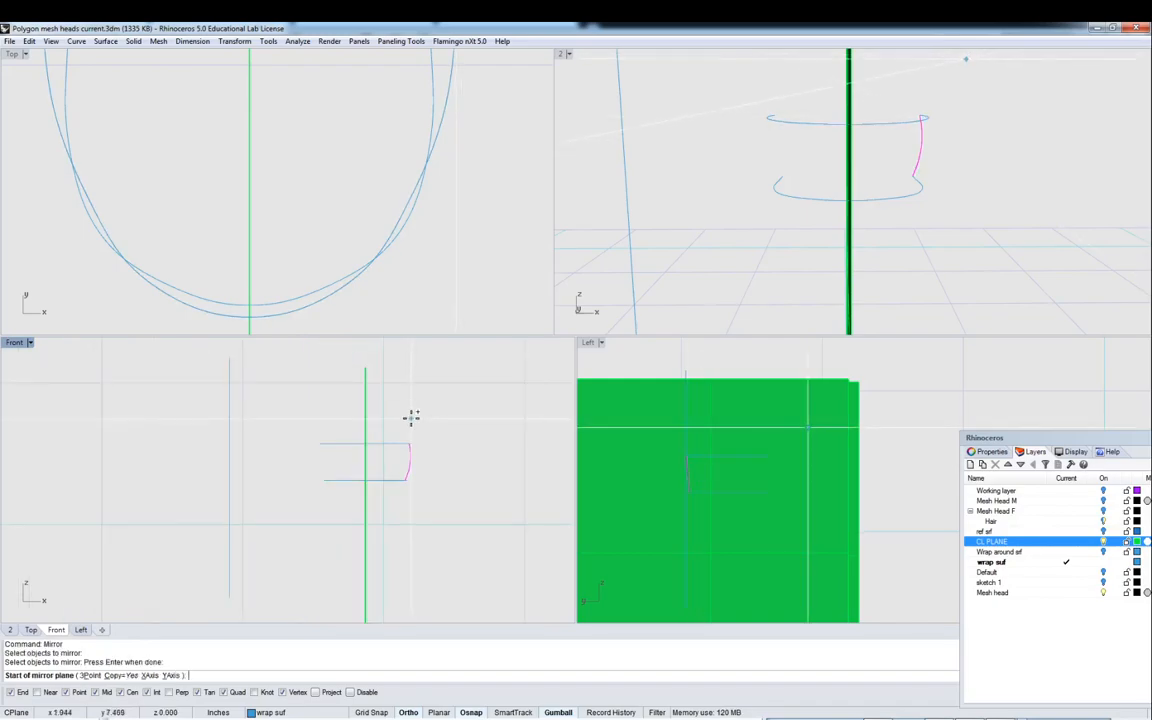
left_click(376, 375)
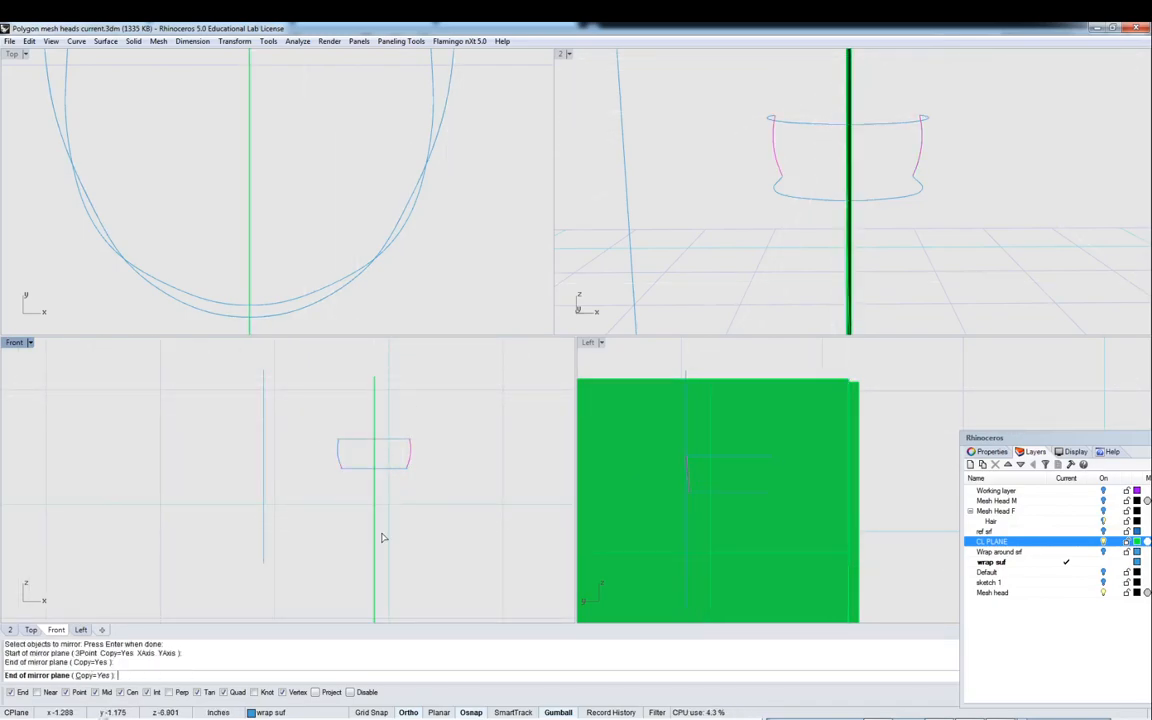
double_click(566, 60)
right_click_drag(653, 87, 695, 147)
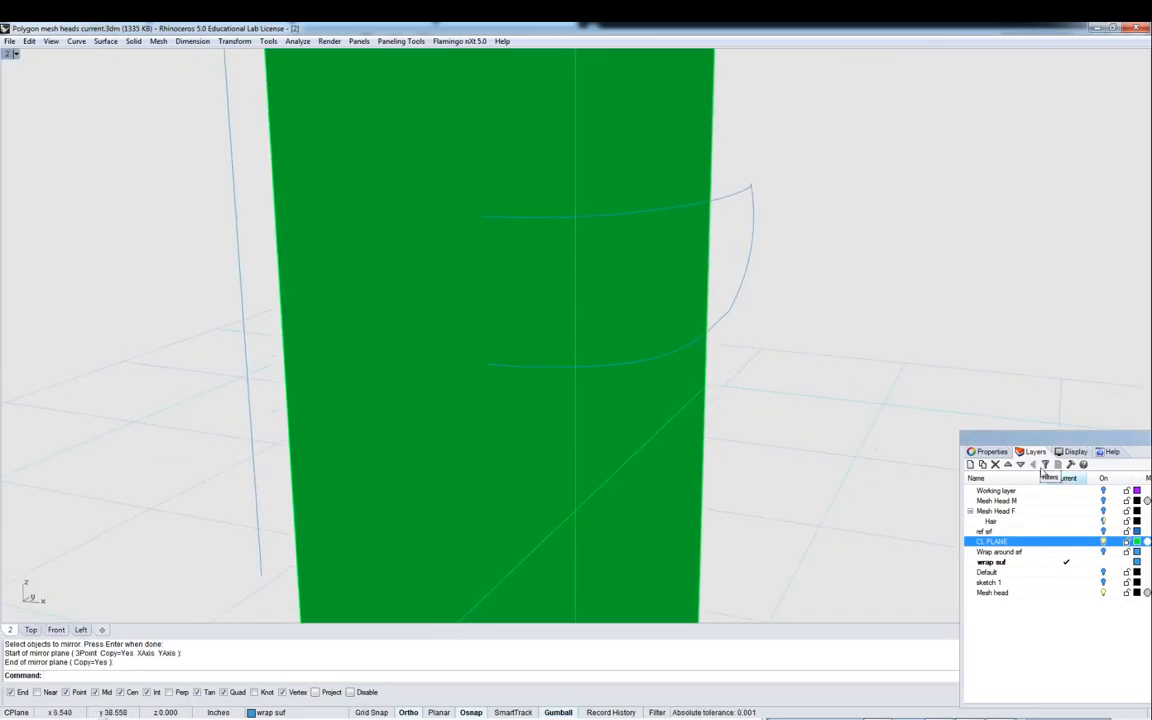
left_click(1104, 541)
right_click_drag(761, 273, 720, 313)
- Create a Sweep 2 Rails surface using the upper and lower frame curves as rails and the side curves as sections
left_click(106, 42)
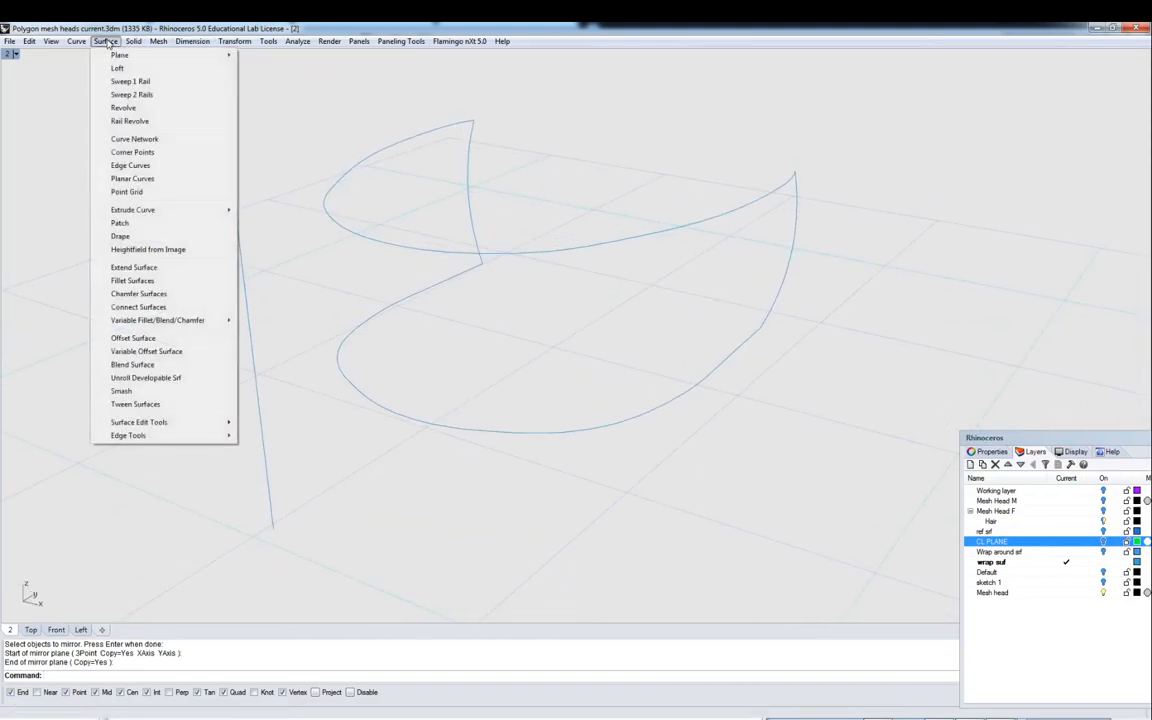
left_click(130, 95)
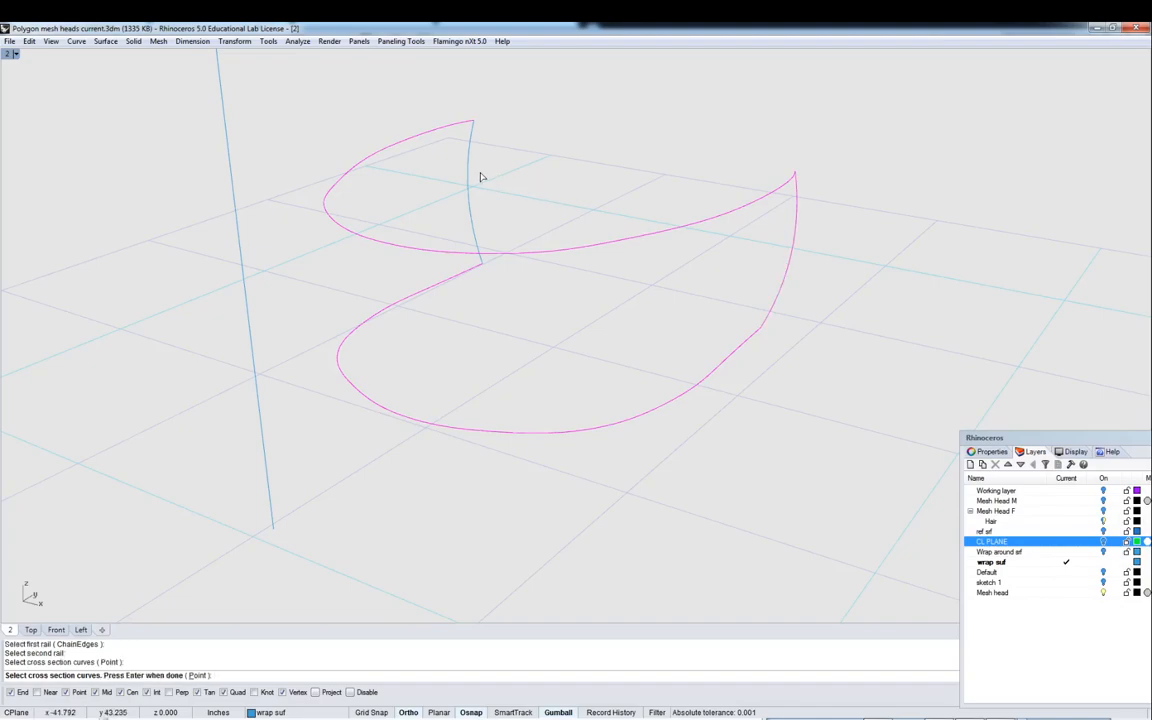
key("Return")
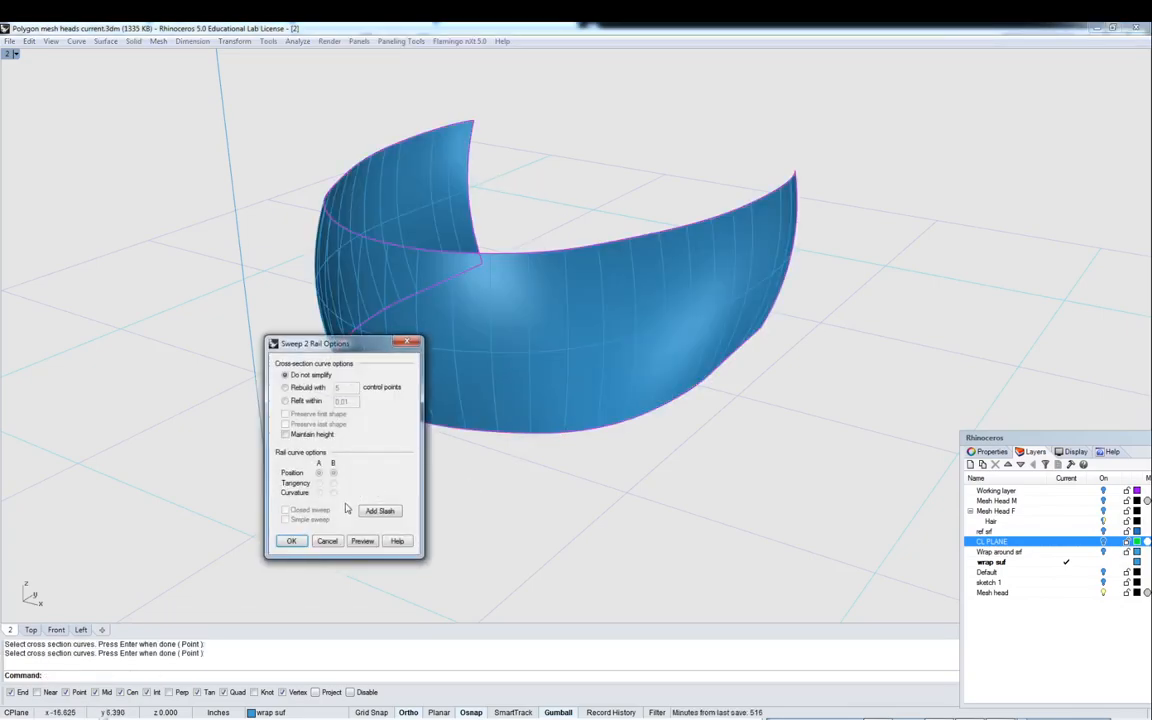
left_click(297, 545)
right_click_drag(602, 345, 695, 320)
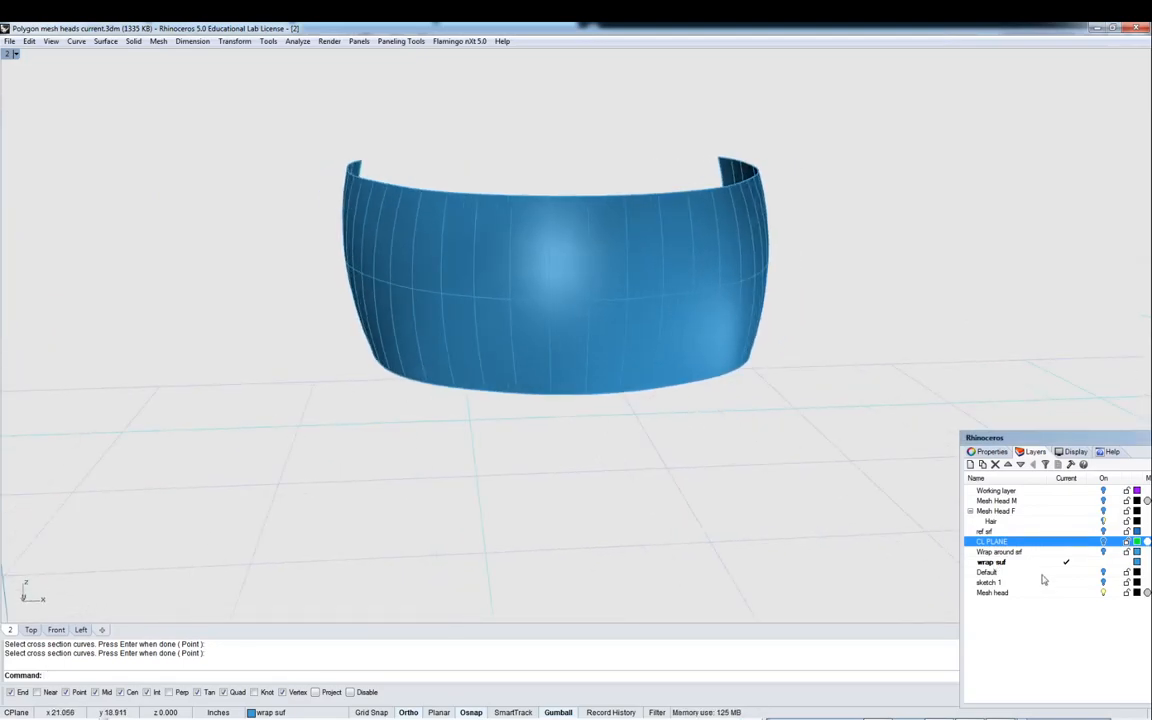
- Show the Mesh Head M layer and inspect how the swept surface fits around the head
left_click(1103, 500)
right_click_drag(700, 300, 740, 321)
left_click(690, 294)
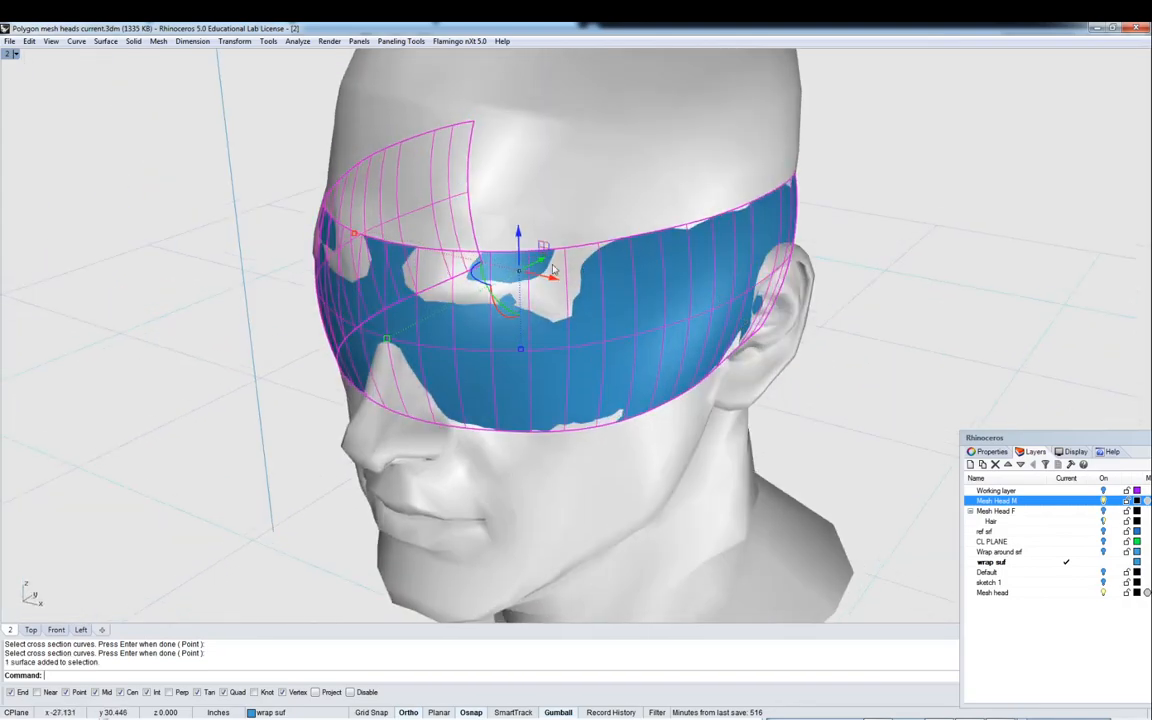
left_click_drag(541, 267, 540, 266)
right_click_drag(540, 266, 765, 190)
left_click(895, 216)
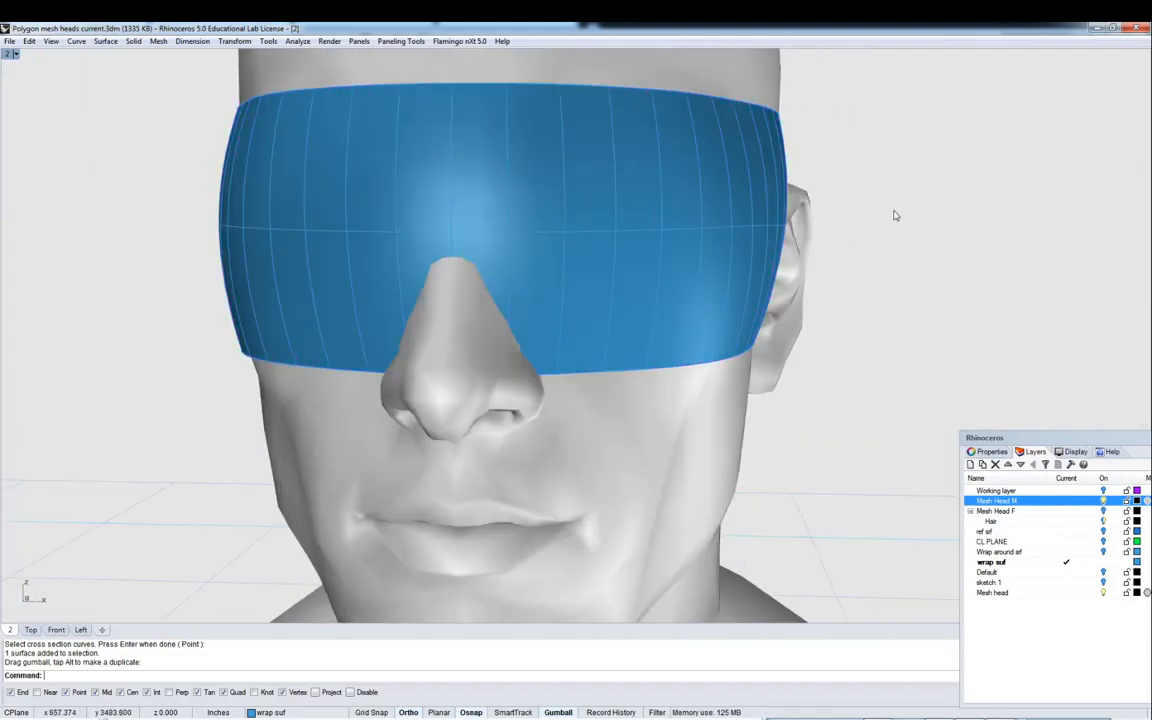
scroll(879, 224, "down", 4)
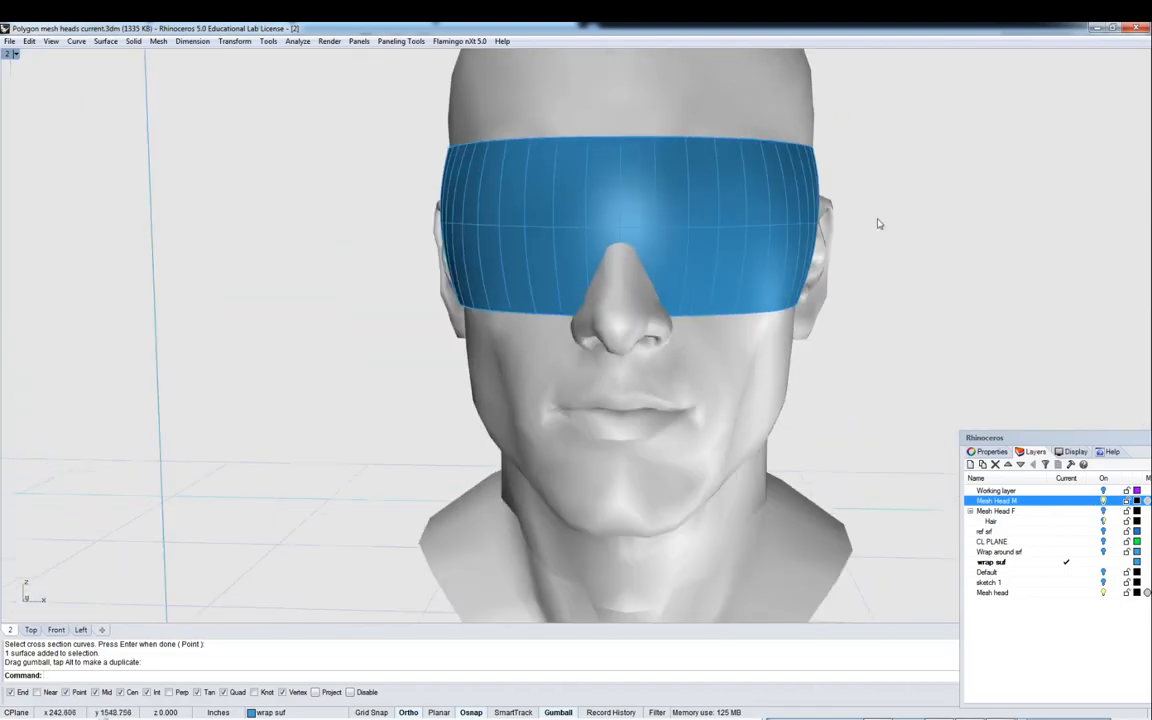
- Show the Working layer and compare the frame outline curves against the swept surface in the four viewports
left_click(1104, 491)
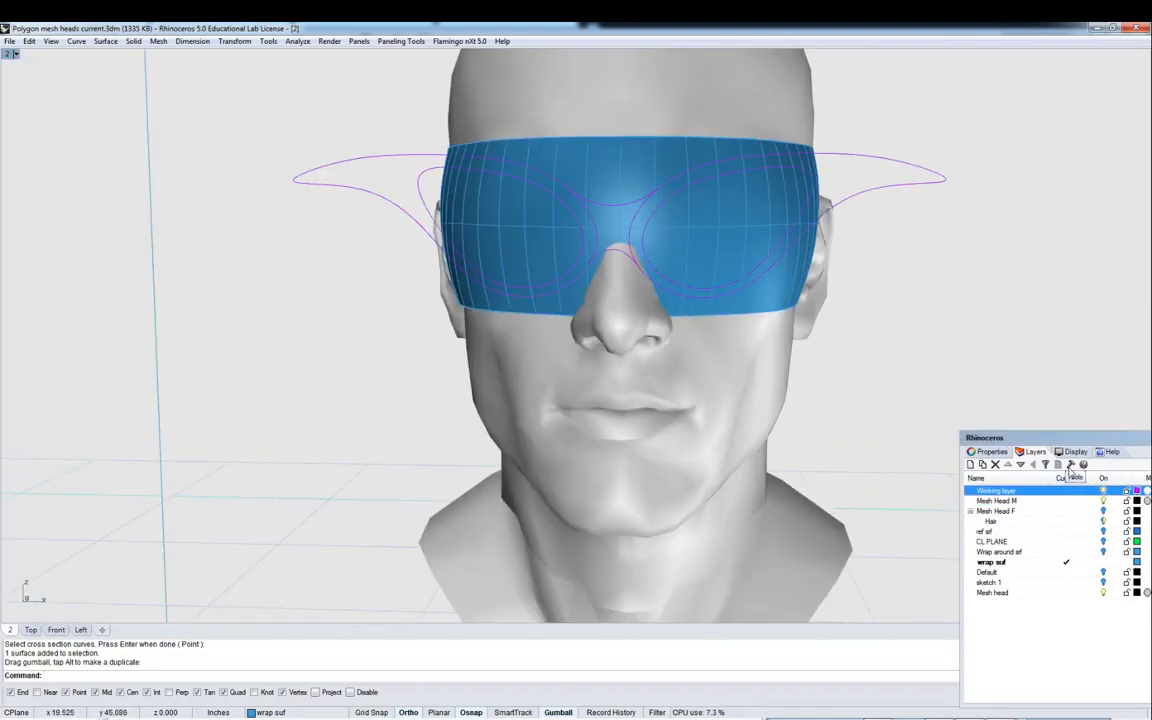
double_click(8, 55)
scroll(346, 414, "up", 5)
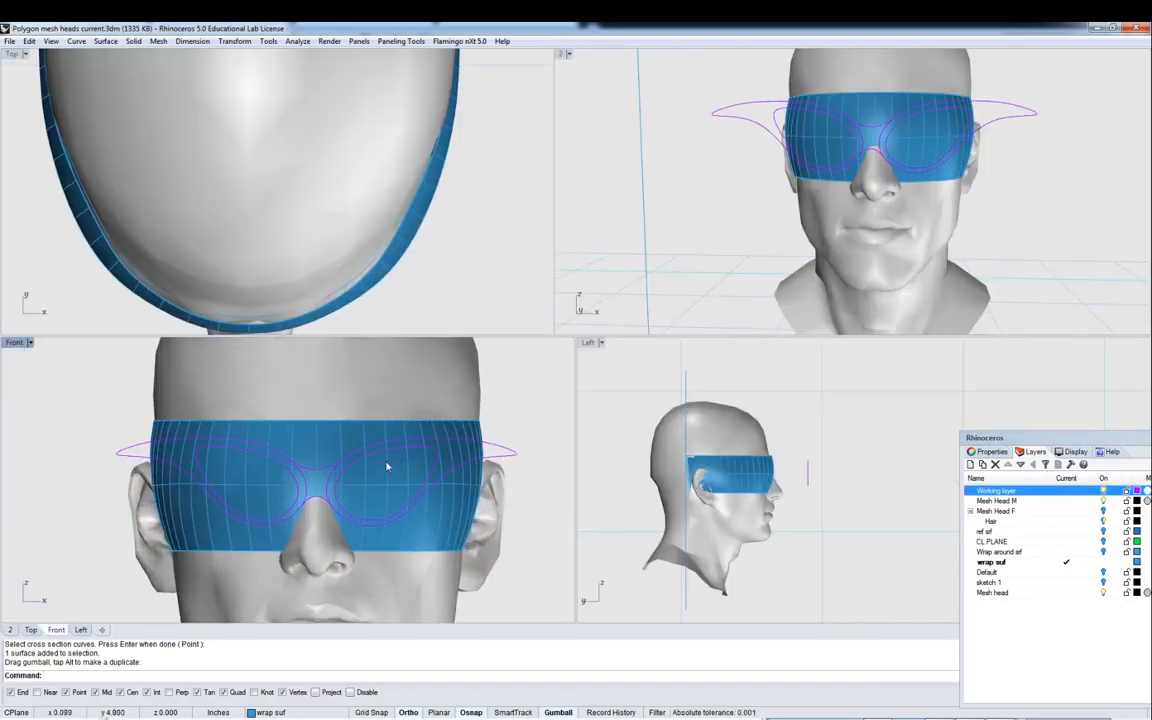
scroll(395, 453, "down", 3)
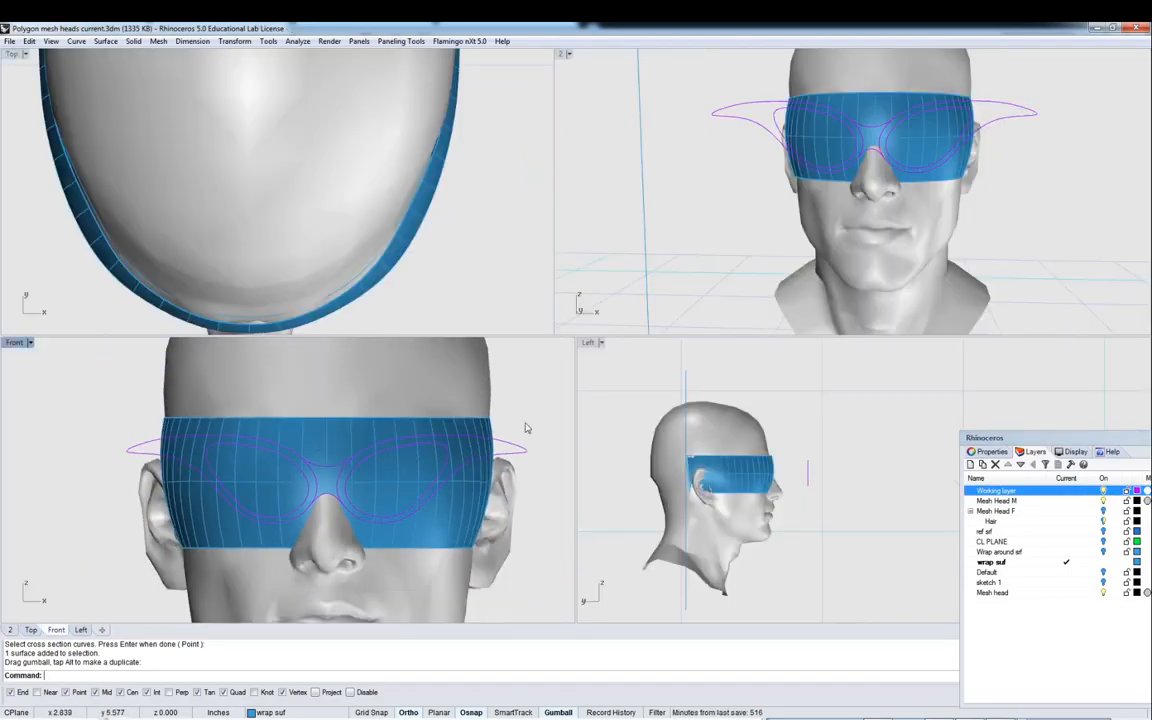
right_click_drag(941, 146, 884, 173)
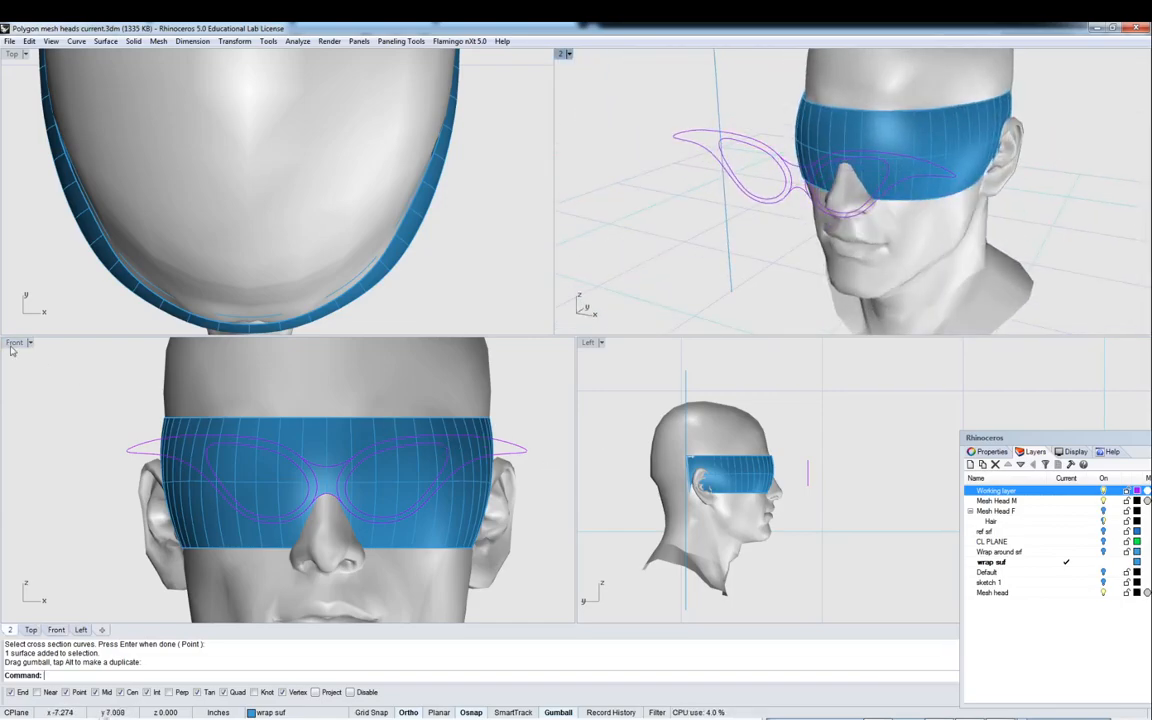